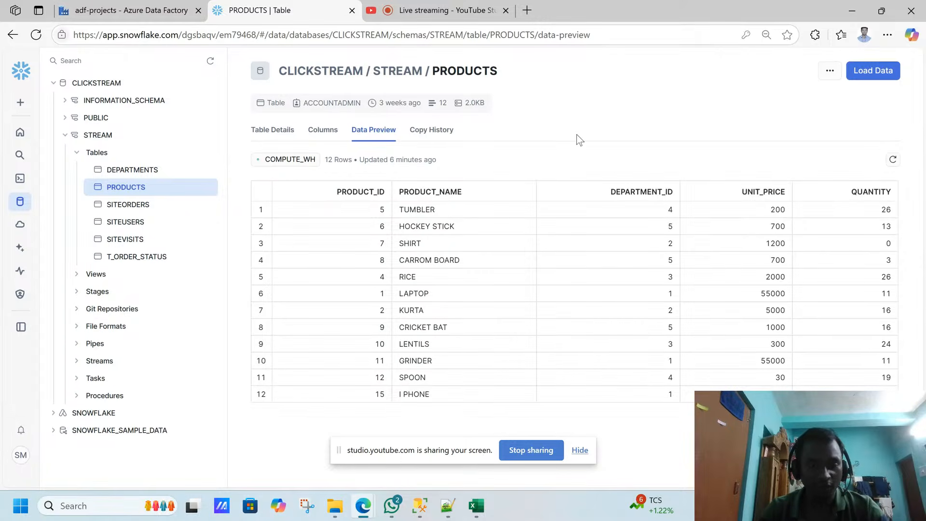
Step: Switch to SQL Server Management Studio and run only the SELECT query that lists RETAIL.PRODUCTS ordered by PRODUCT_ID
{"action": "left_click", "coordinate": [422, 506]}
{"action": "left_click", "coordinate": [563, 216]}
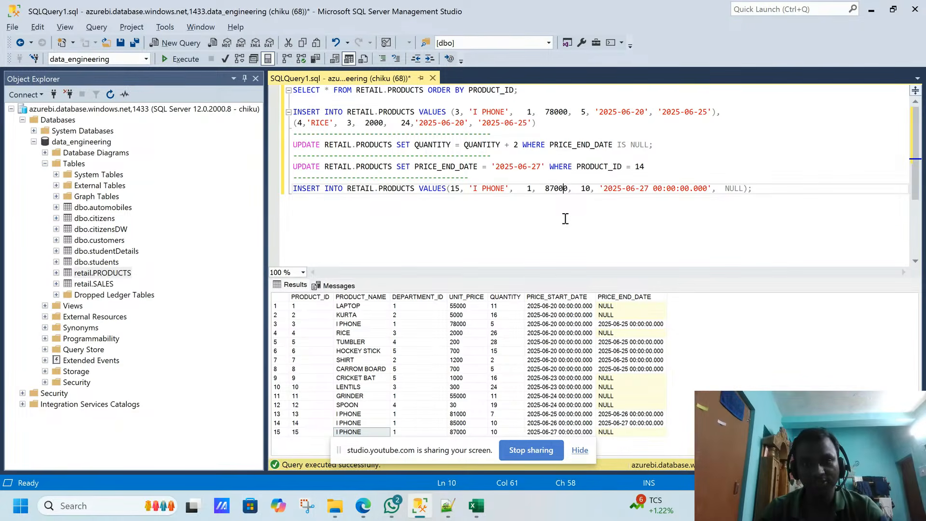
{"action": "left_click", "coordinate": [755, 182]}
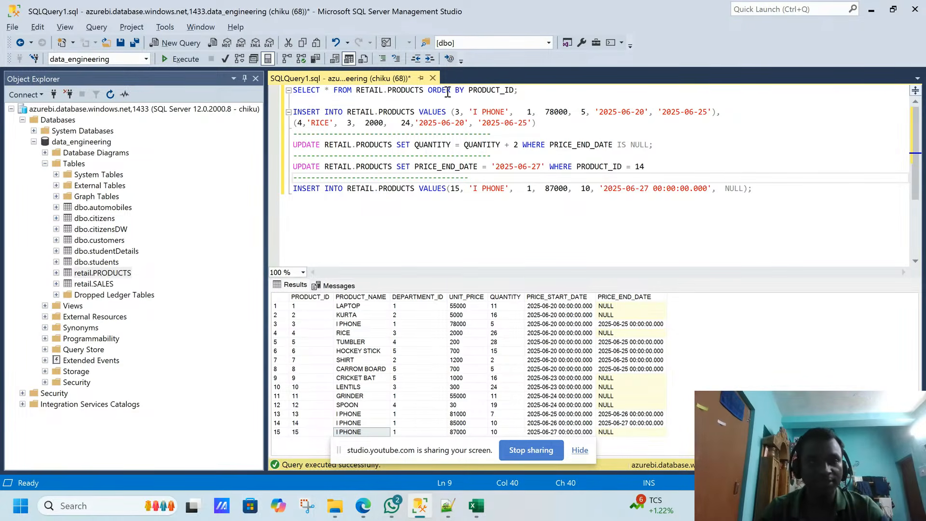
{"action": "left_click_drag", "start_coordinate": [519, 90], "coordinate": [227, 93]}
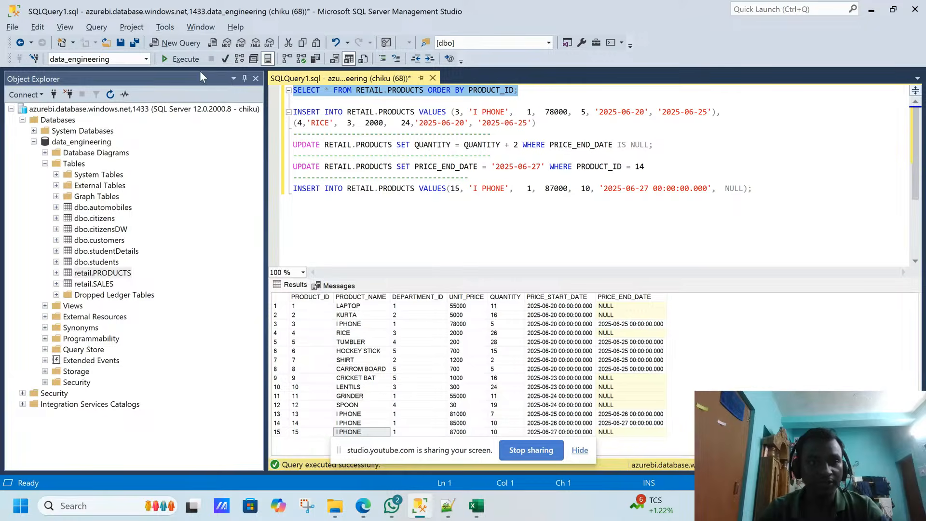
{"action": "left_click", "coordinate": [189, 62]}
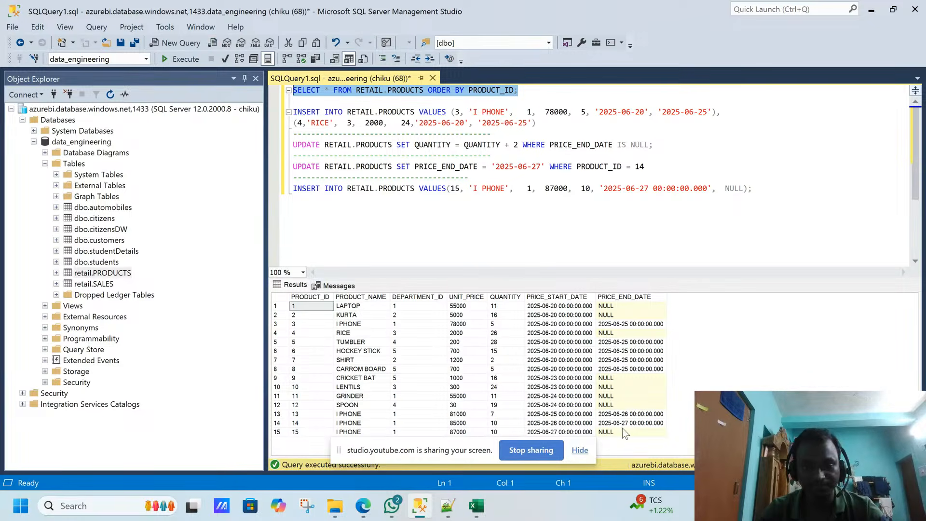
Step: Examine the RETAIL.PRODUCTS query results, checking the price end dates, the quantities and the full product rows
{"action": "left_click", "coordinate": [579, 450]}
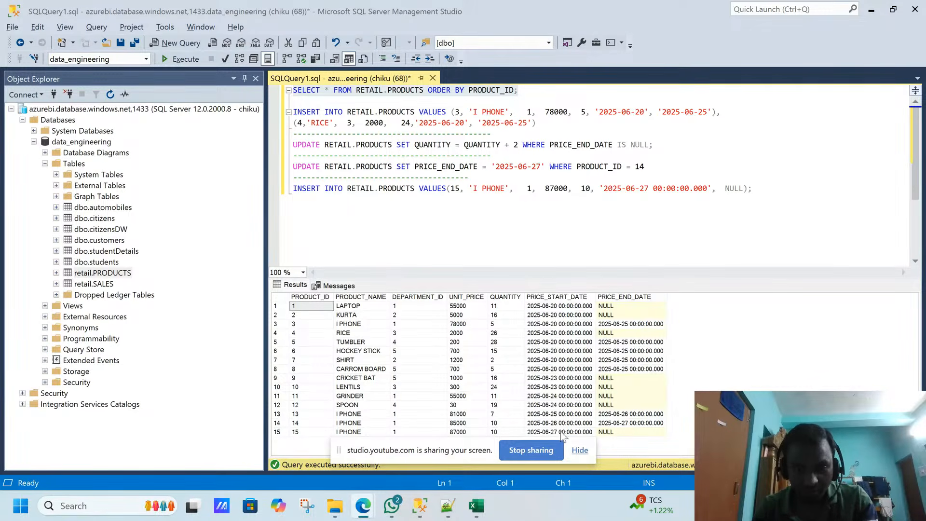
{"action": "left_click", "coordinate": [580, 450]}
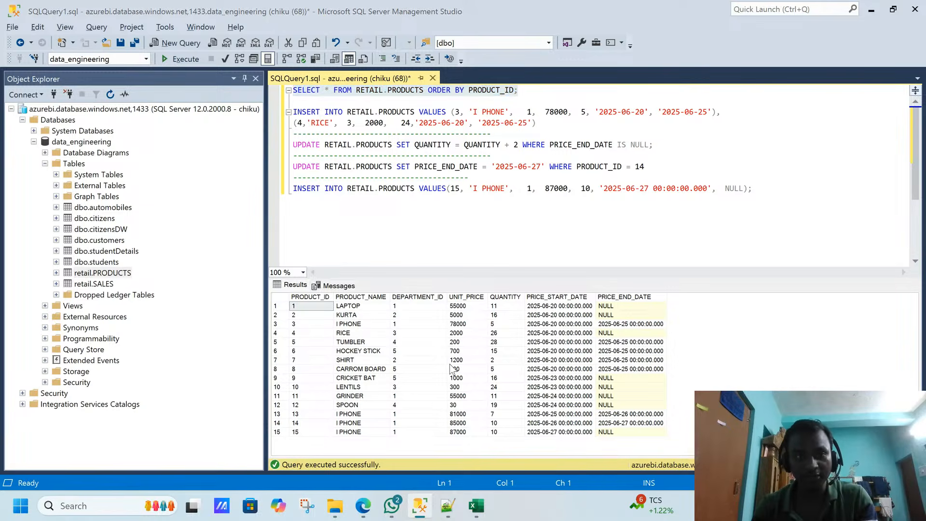
{"action": "left_click", "coordinate": [417, 504]}
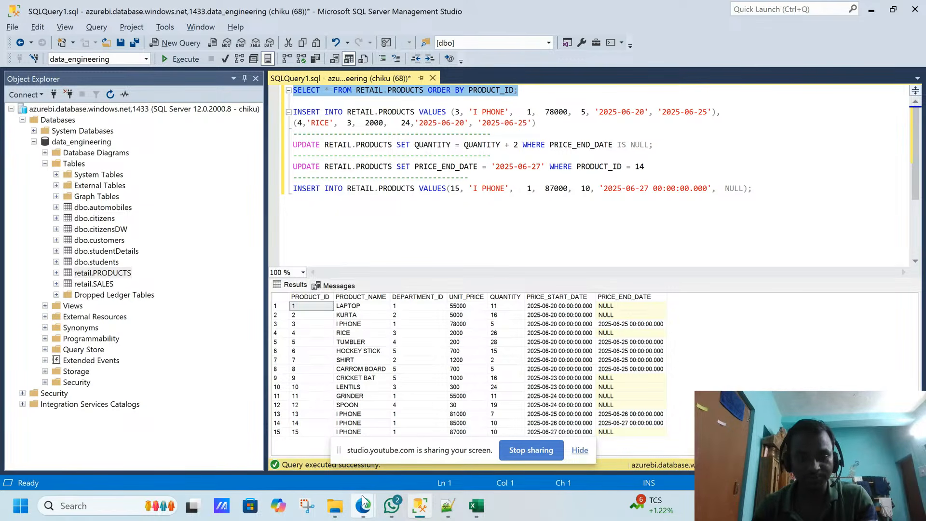
{"action": "left_click", "coordinate": [635, 379]}
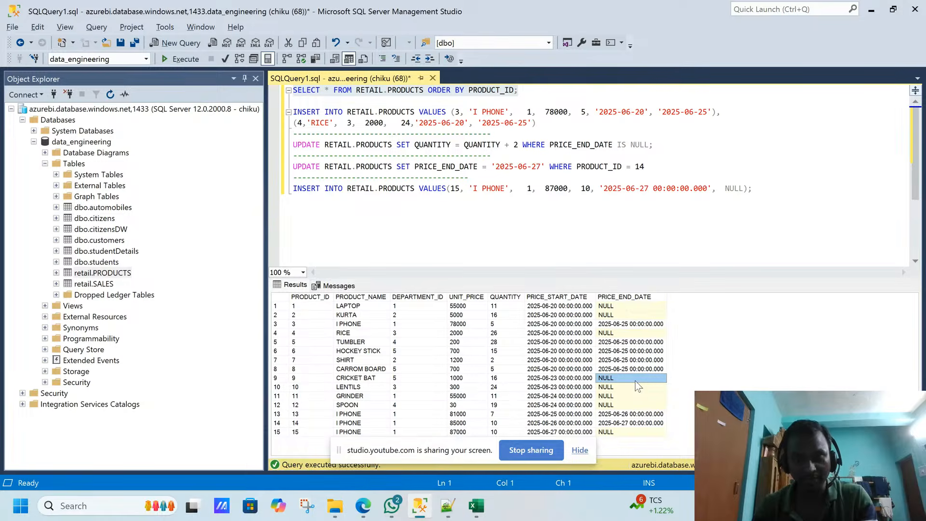
{"action": "left_click", "coordinate": [506, 306]}
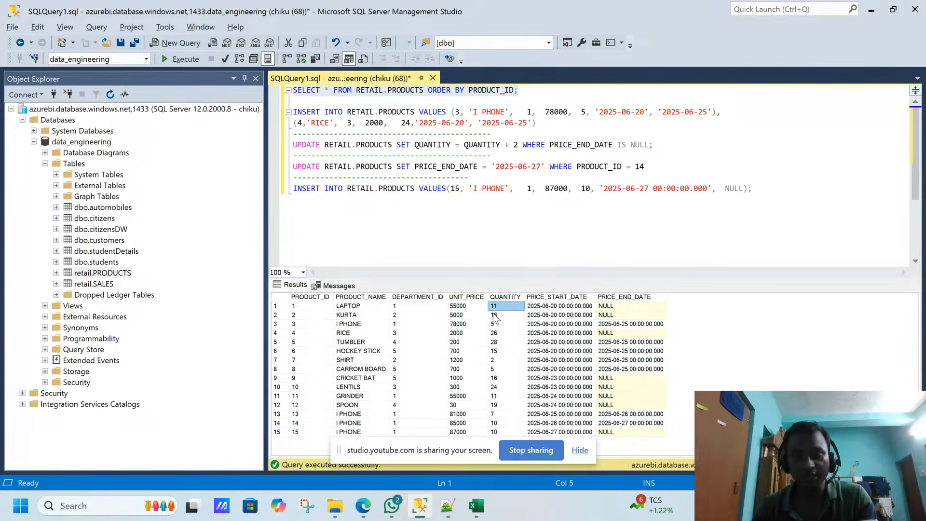
{"action": "left_click_drag", "start_coordinate": [493, 307], "coordinate": [495, 314]}
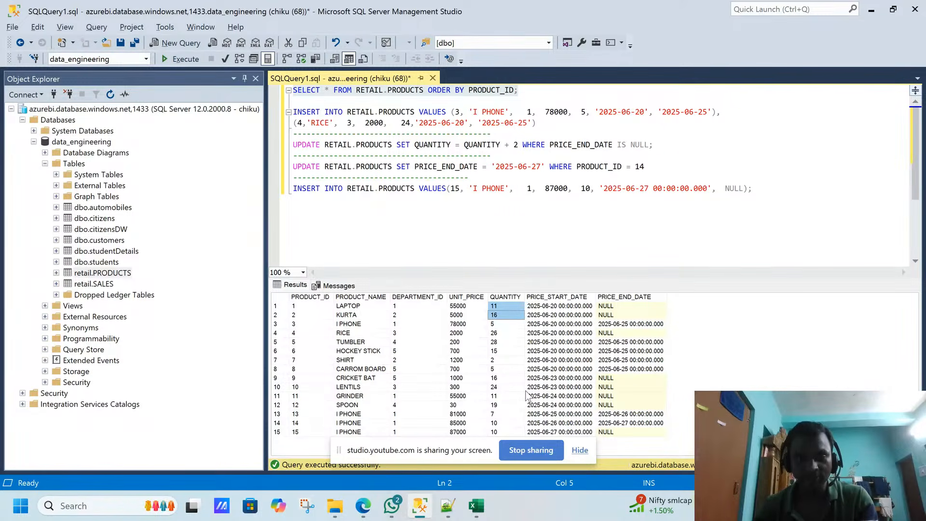
{"action": "left_click_drag", "start_coordinate": [364, 309], "coordinate": [551, 436]}
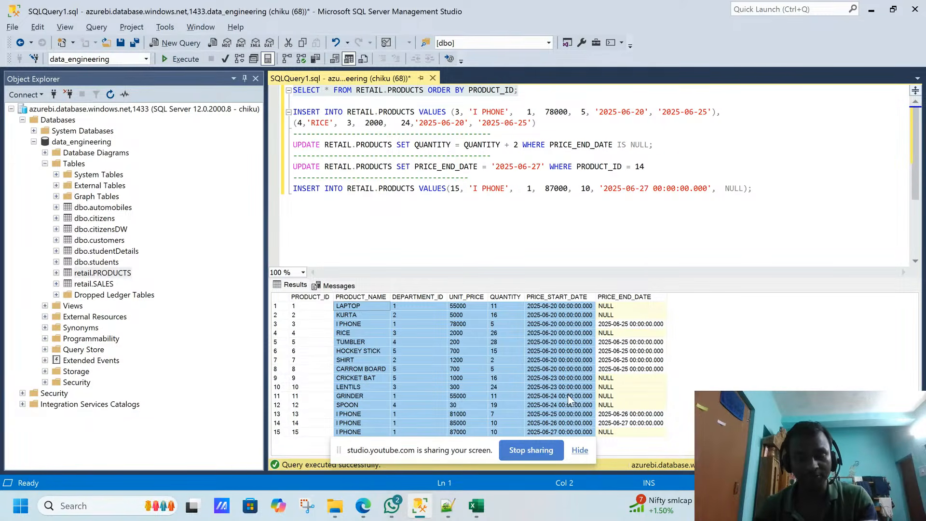
Step: Switch to Snowflake in the browser and sort the CLICKSTREAM.STREAM.PRODUCTS data preview by PRODUCT_ID in ascending order
{"action": "mouse_move", "coordinate": [369, 499]}
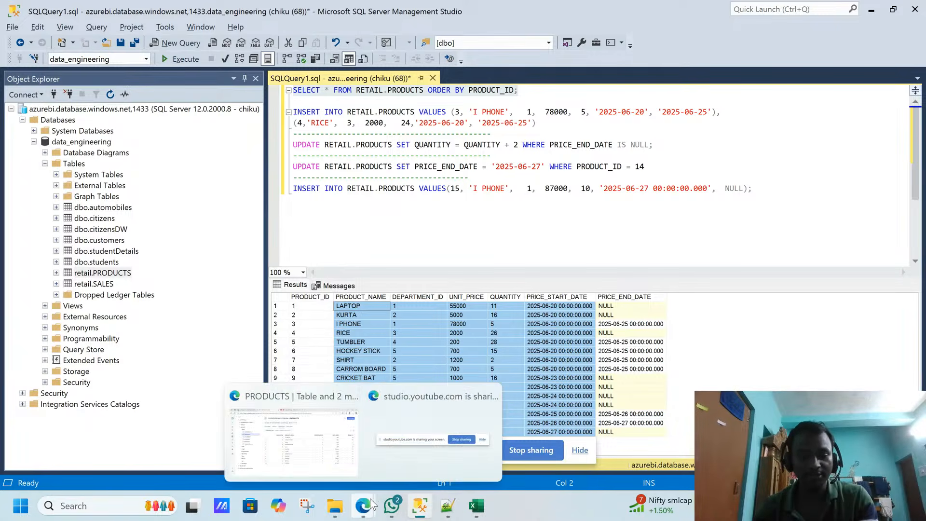
{"action": "left_click", "coordinate": [317, 451]}
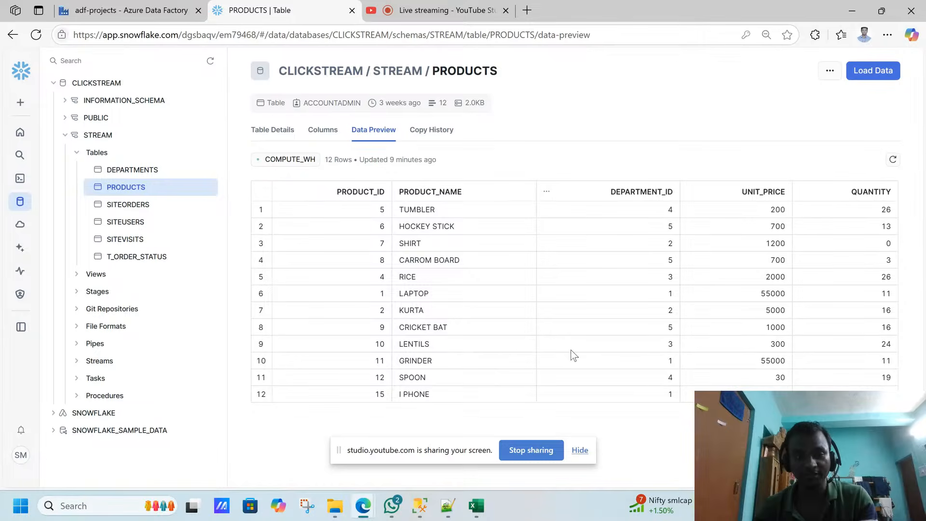
{"action": "left_click", "coordinate": [282, 192]}
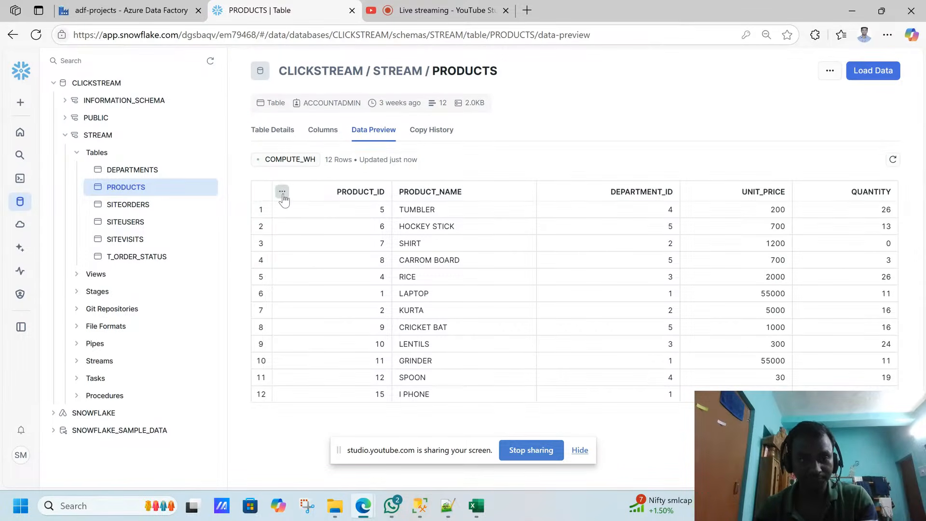
{"action": "mouse_move", "coordinate": [282, 192]}
{"action": "left_click", "coordinate": [283, 170]}
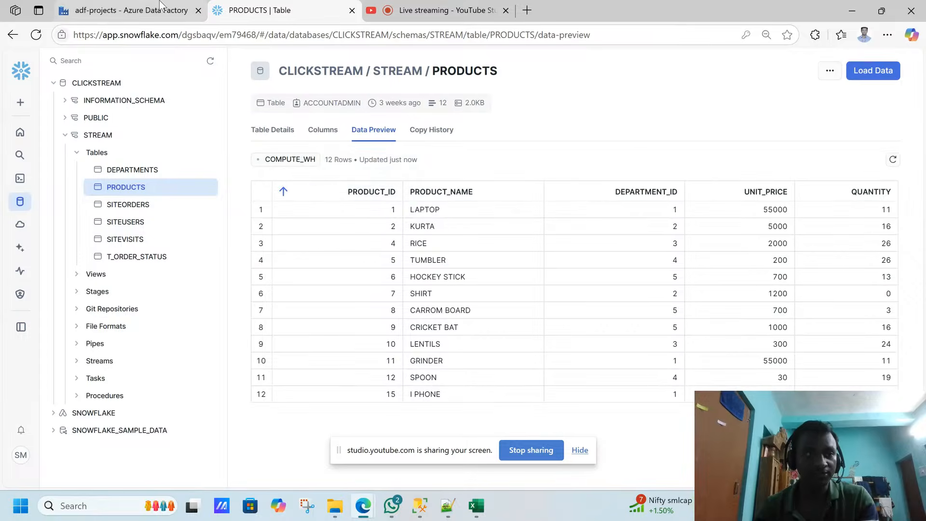
Step: Switch to Azure Data Factory, open the ls_snowflake linked service for review, and close it without changes
{"action": "left_click", "coordinate": [123, 10]}
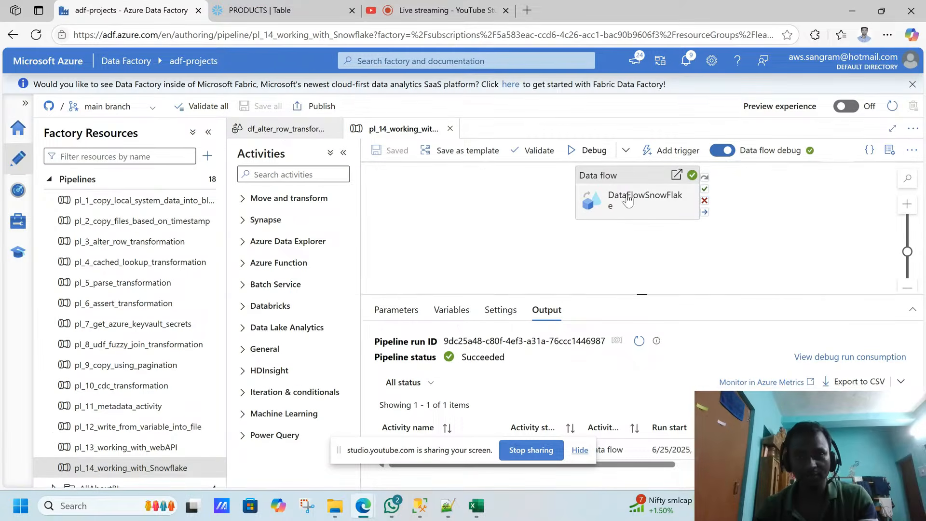
{"action": "left_click", "coordinate": [17, 223]}
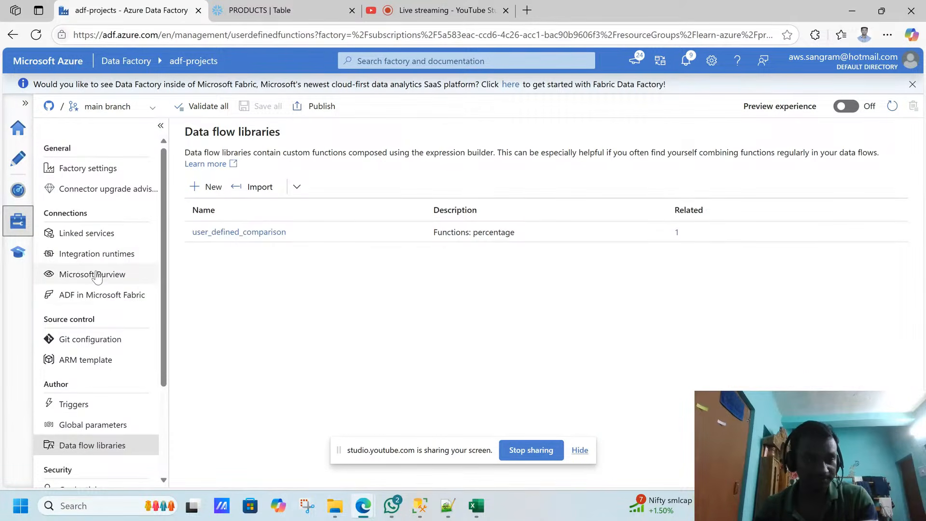
{"action": "left_click", "coordinate": [97, 235]}
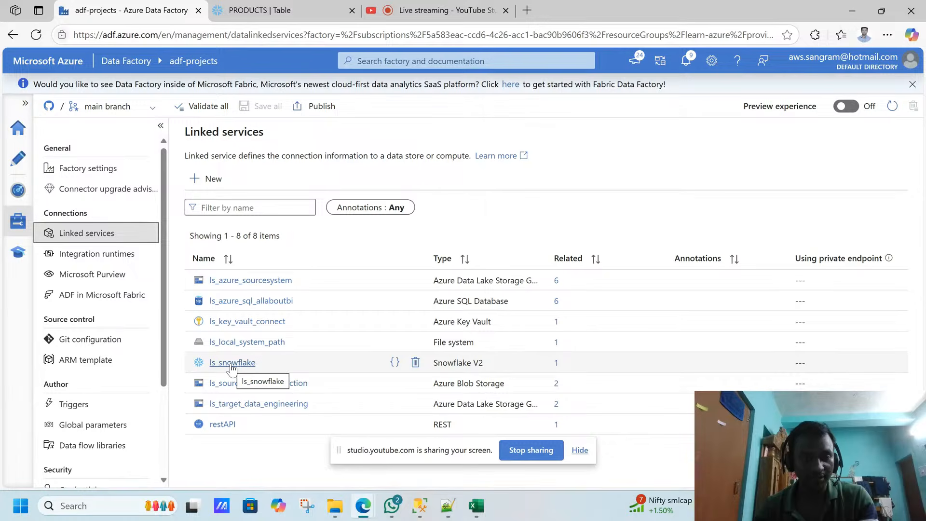
{"action": "left_click", "coordinate": [232, 365]}
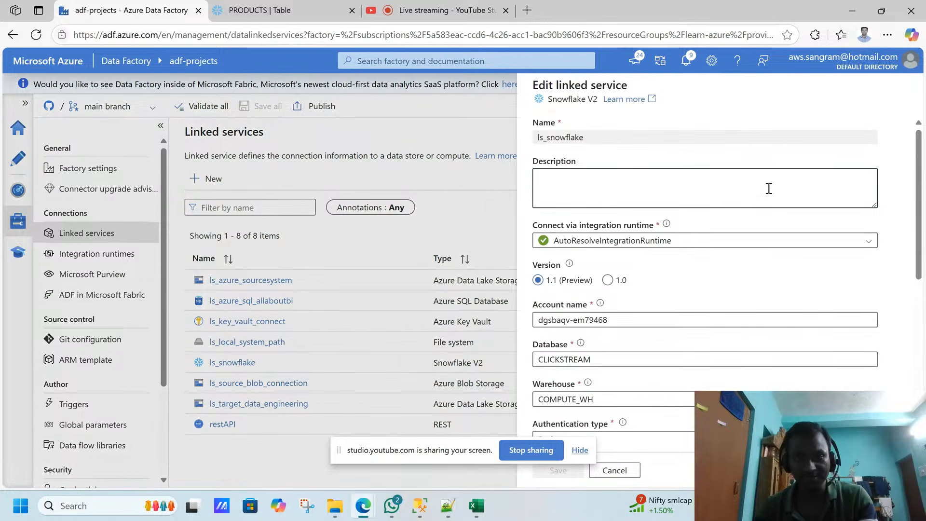
{"action": "left_click", "coordinate": [769, 189]}
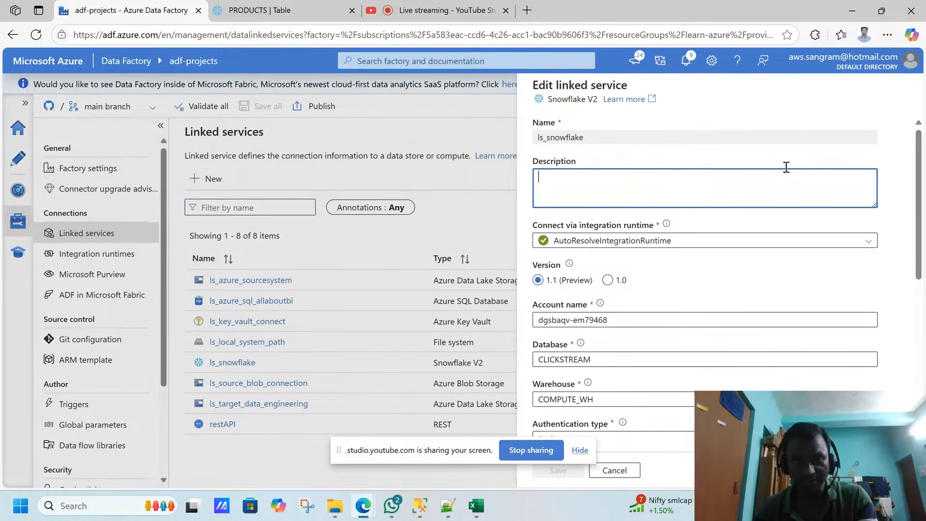
{"action": "left_click_drag", "start_coordinate": [919, 163], "coordinate": [903, 141]}
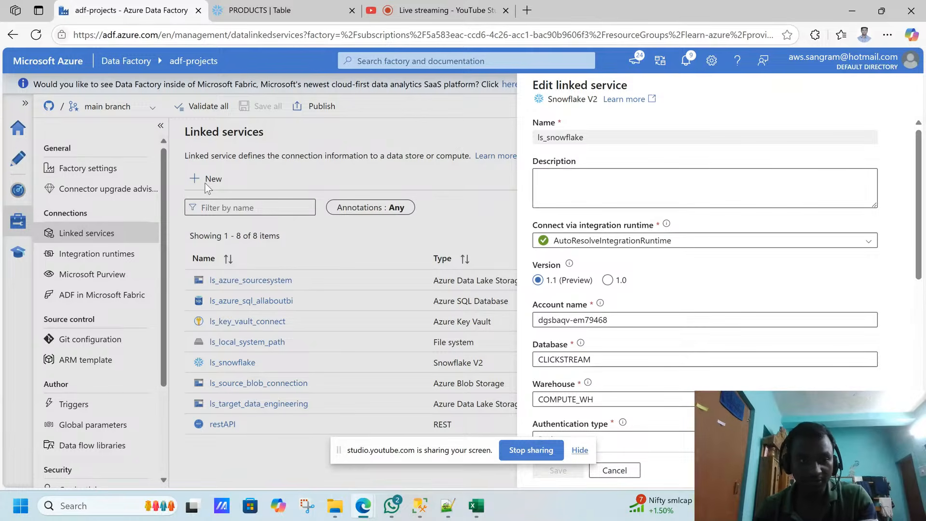
{"action": "key", "text": "ctrl+a"}
{"action": "left_click", "coordinate": [614, 471]}
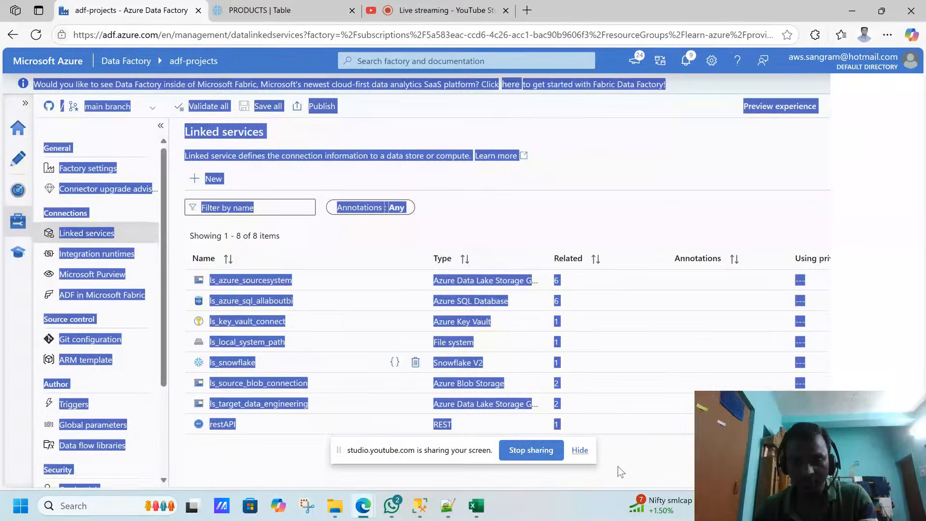
Step: Search the data stores for a new linked service for "snowflake", select Snowflake V2, and cancel the creation
{"action": "left_click", "coordinate": [214, 179]}
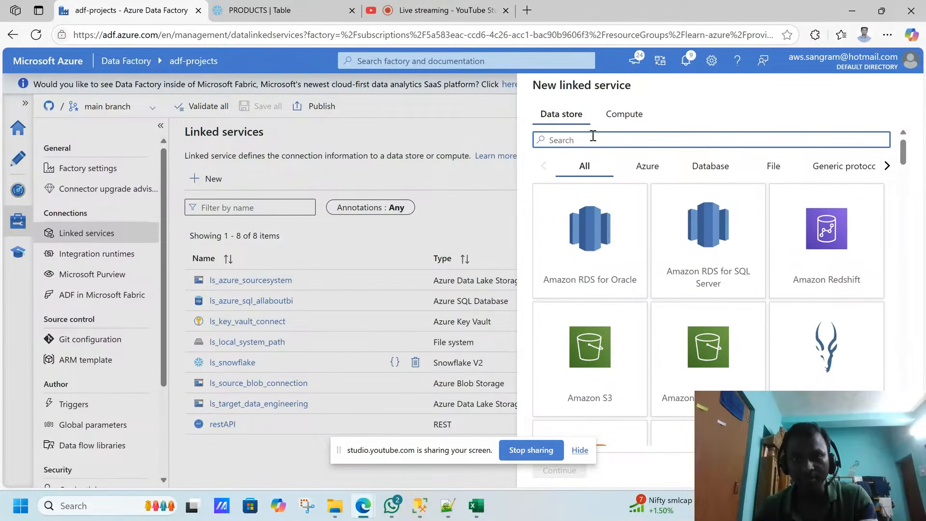
{"action": "left_click", "coordinate": [597, 141]}
{"action": "type", "text": "snowflake"}
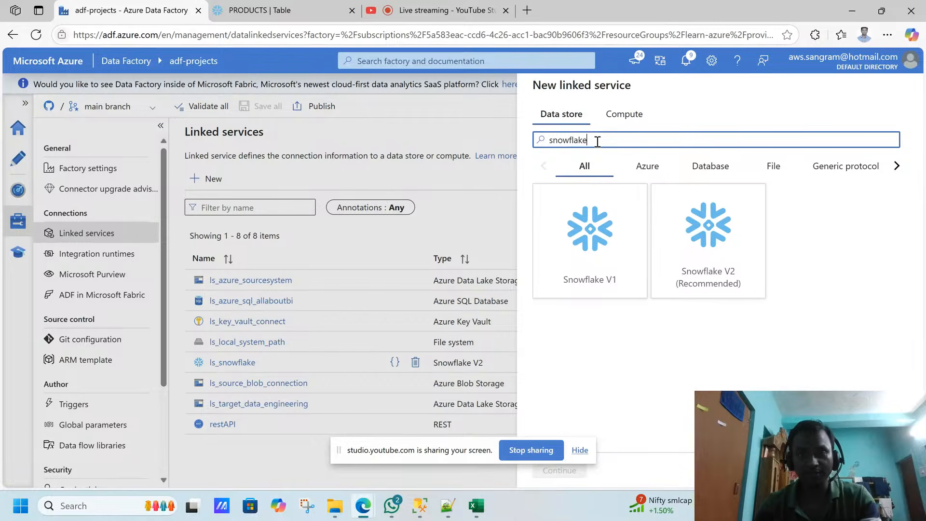
{"action": "left_click", "coordinate": [710, 265]}
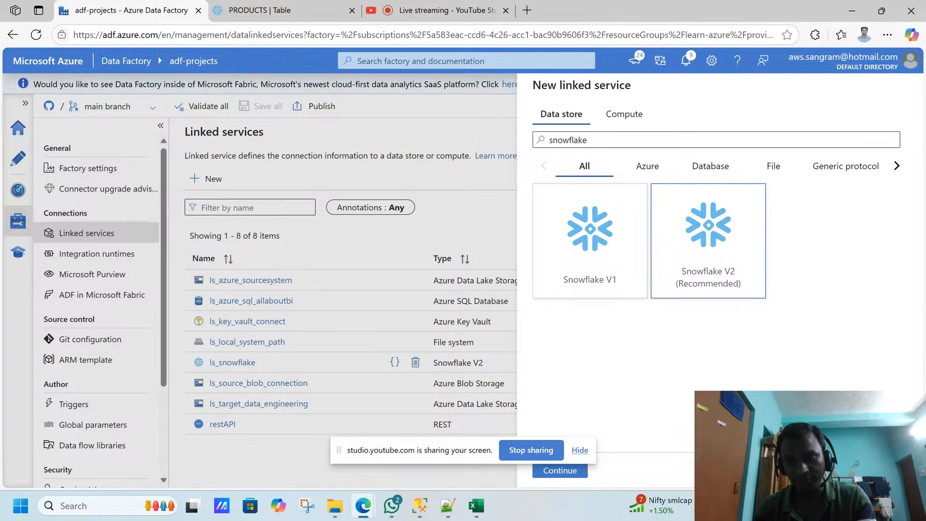
{"action": "left_click", "coordinate": [878, 470]}
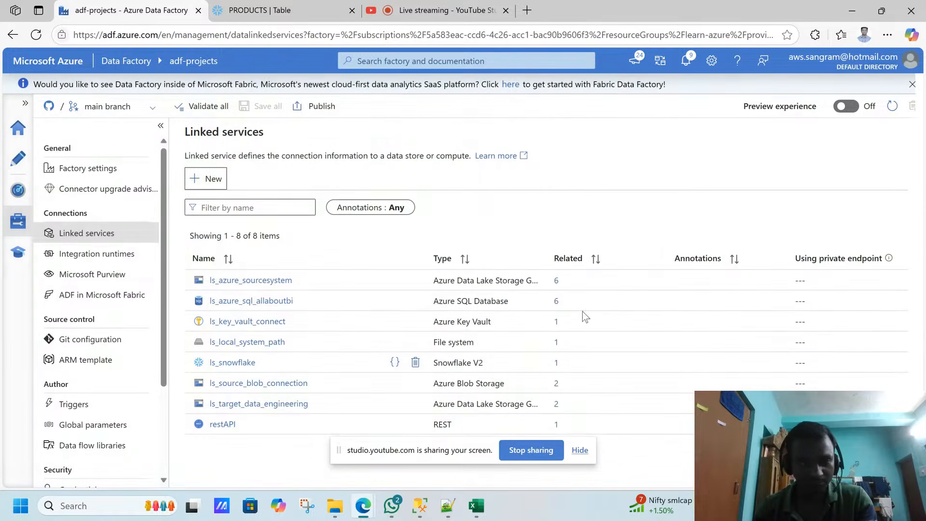
Step: Review the connection settings of the ls_snowflake linked service, from integration runtime to role, and highlight the second part of its account name
{"action": "left_click", "coordinate": [231, 368]}
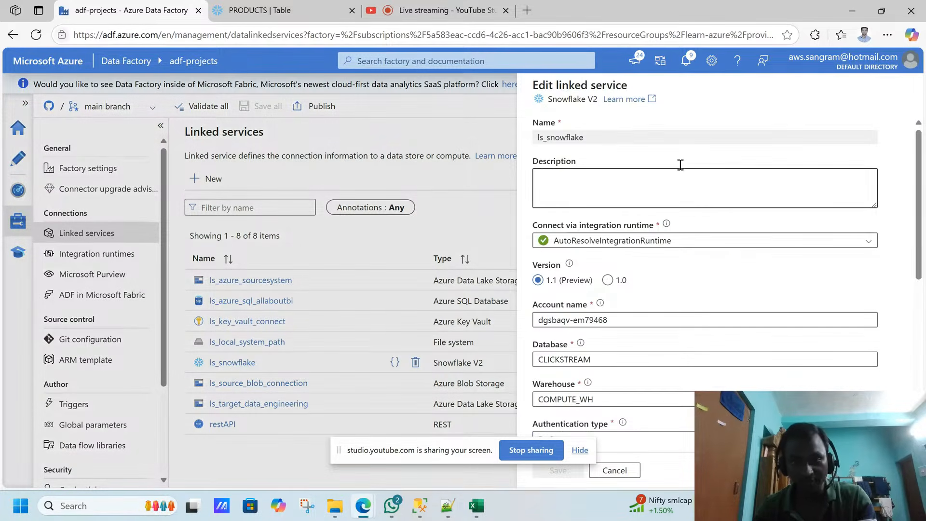
{"action": "left_click_drag", "start_coordinate": [921, 172], "coordinate": [918, 229]}
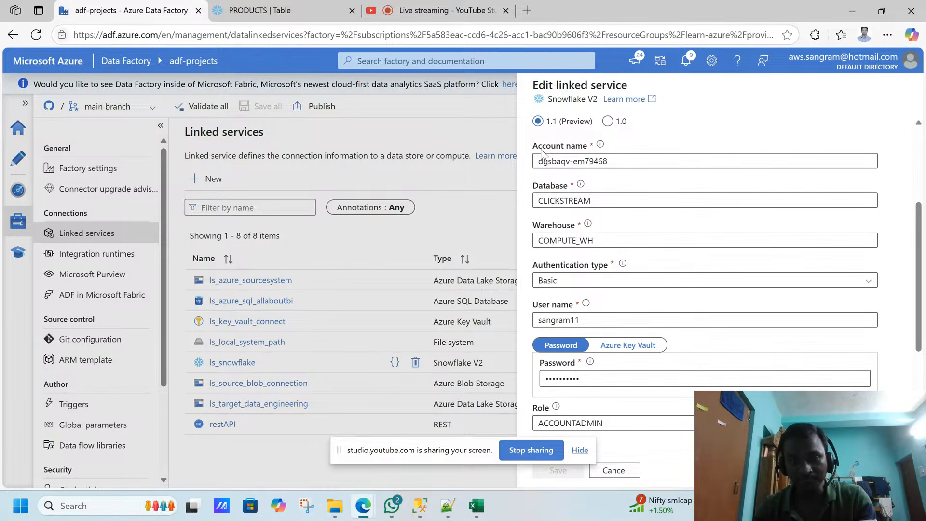
{"action": "left_click_drag", "start_coordinate": [920, 224], "coordinate": [916, 117]}
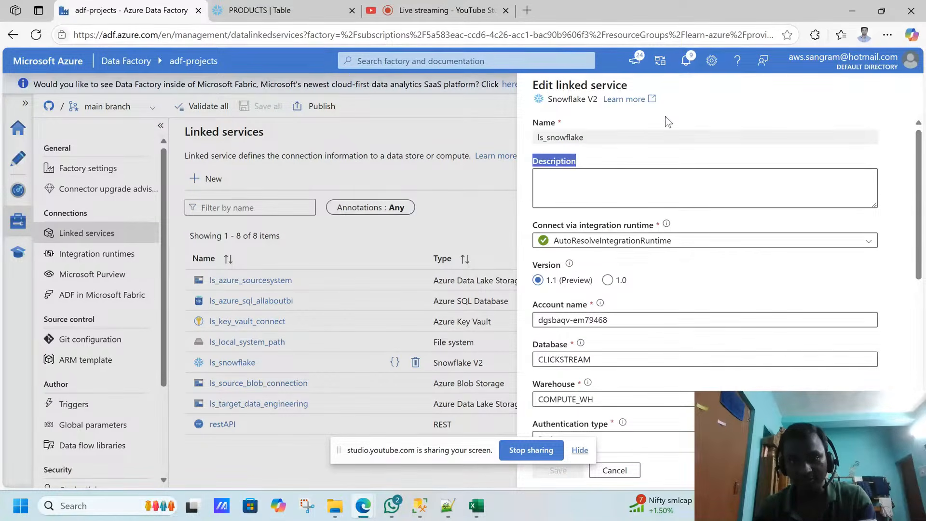
{"action": "left_click_drag", "start_coordinate": [919, 186], "coordinate": [908, 235]}
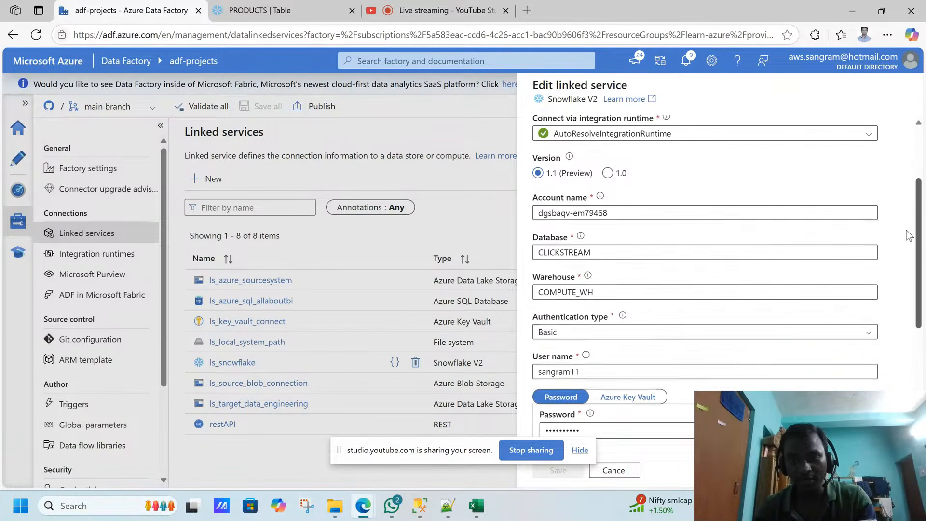
{"action": "scroll", "coordinate": [909, 234], "scroll_direction": "down", "scroll_amount": 1}
{"action": "left_click", "coordinate": [545, 200]}
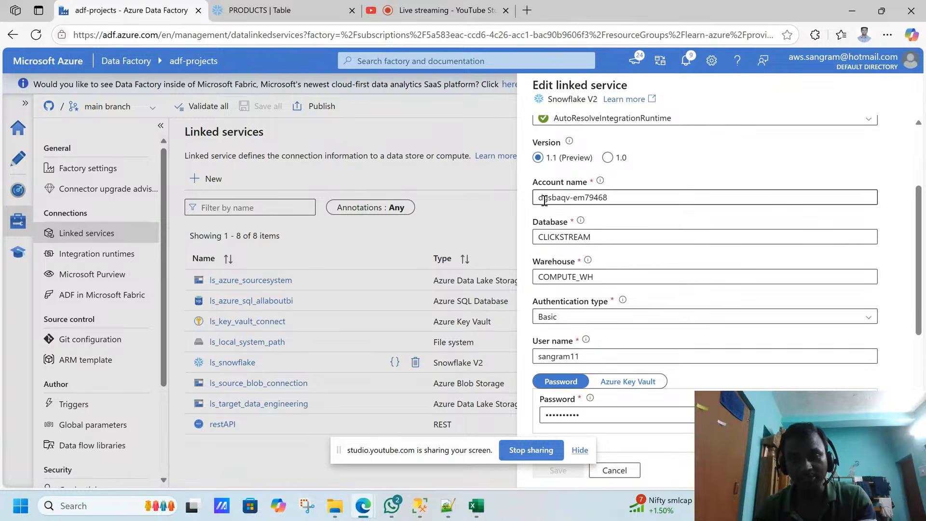
{"action": "left_click", "coordinate": [573, 198]}
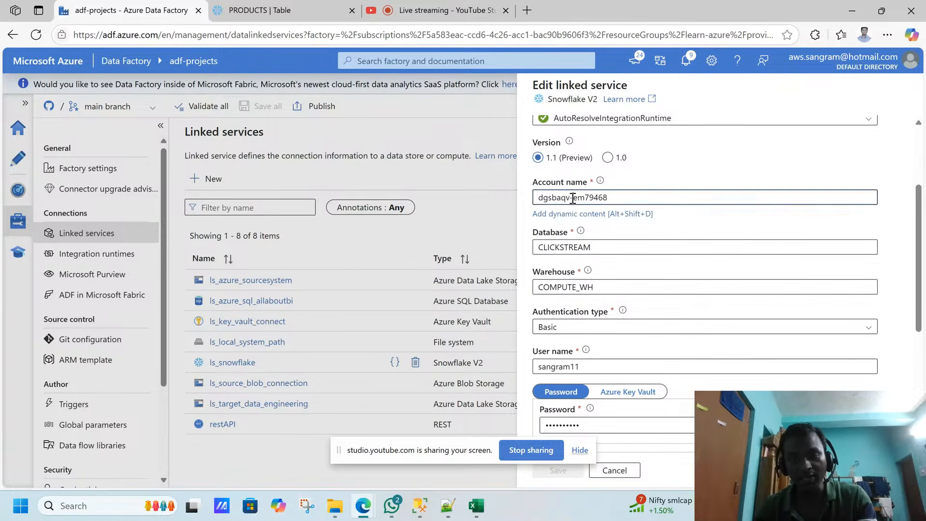
{"action": "left_click_drag", "start_coordinate": [572, 198], "coordinate": [610, 197]}
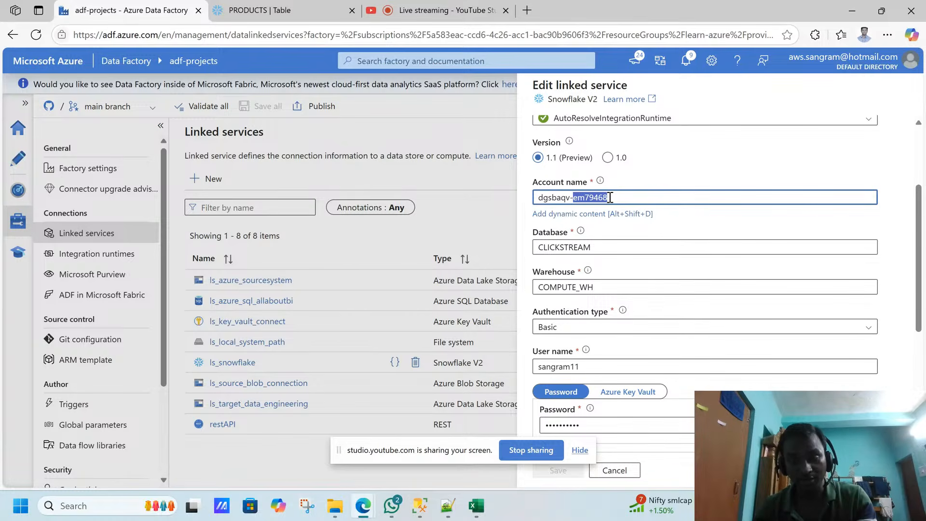
Step: Switch to Snowflake, open the URL management of the active account, and highlight the account identifier within its current URL
{"action": "left_click", "coordinate": [317, 10]}
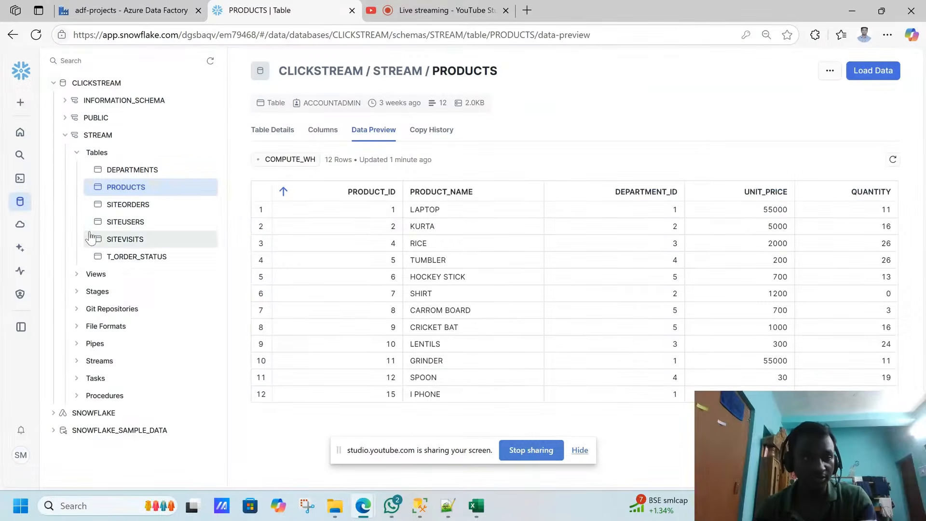
{"action": "mouse_move", "coordinate": [18, 299]}
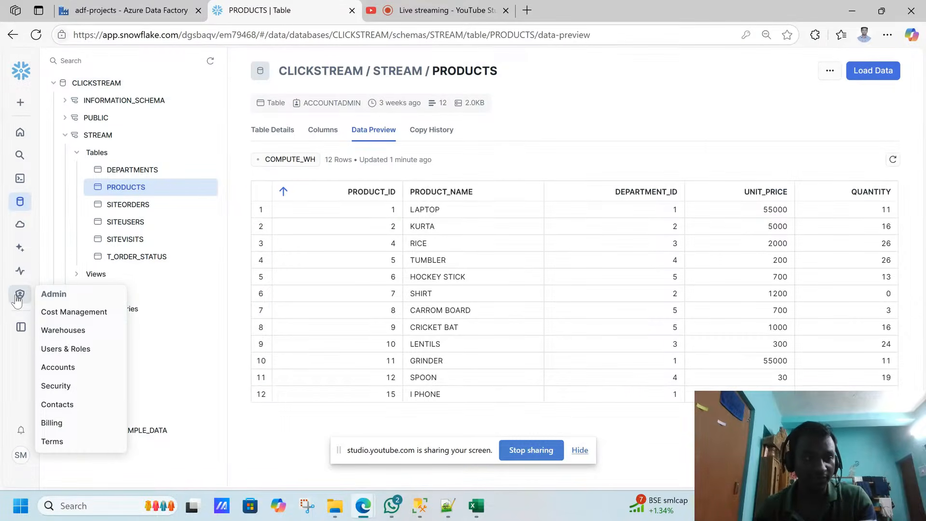
{"action": "left_click", "coordinate": [79, 367]}
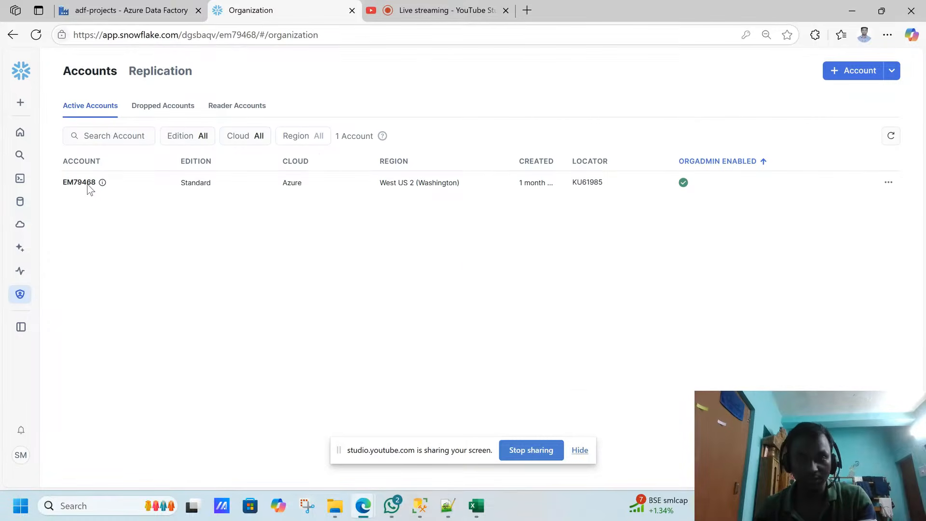
{"action": "left_click", "coordinate": [890, 184]}
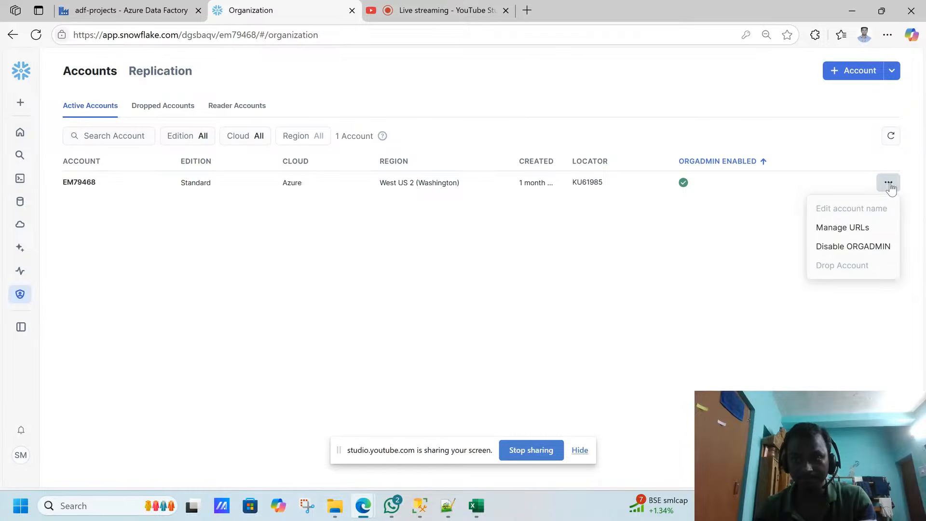
{"action": "left_click", "coordinate": [846, 227]}
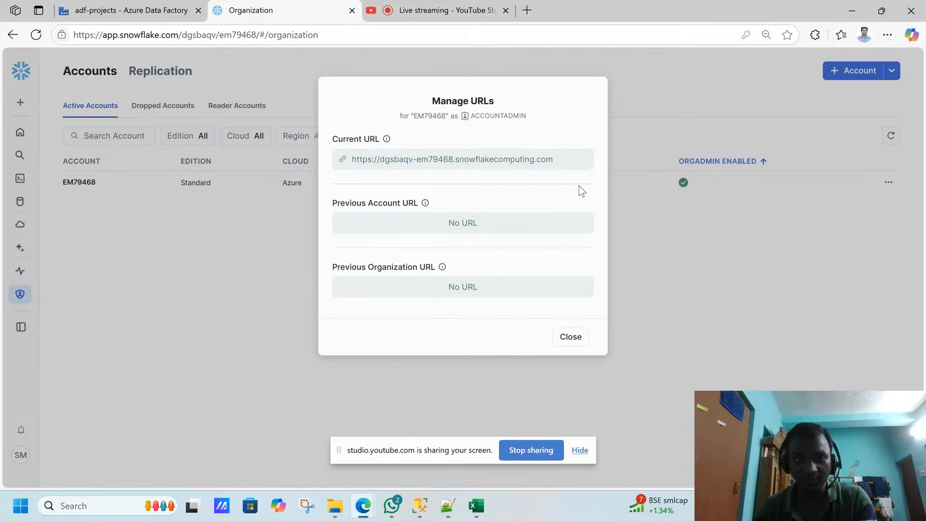
{"action": "left_click_drag", "start_coordinate": [380, 160], "coordinate": [456, 166]}
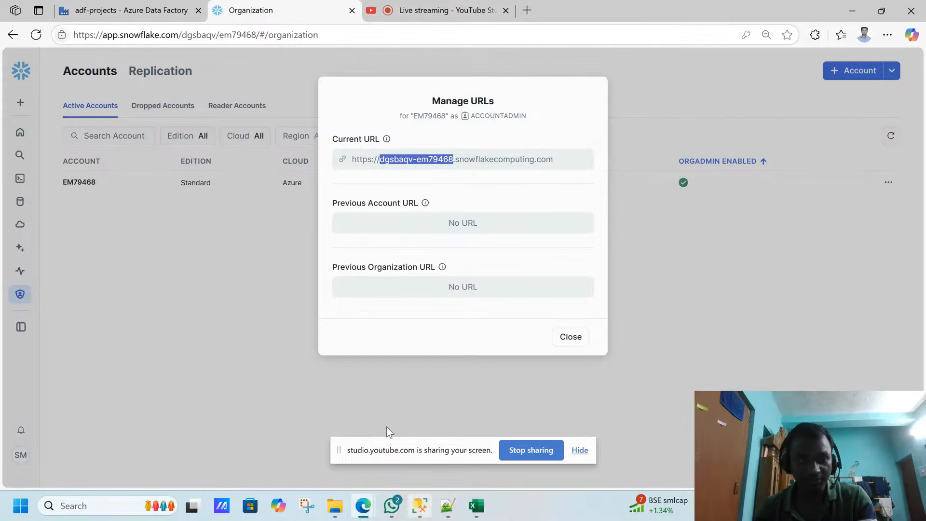
Step: Switch to Azure Data Factory, check the database name in the ls_snowflake linked service, and close it without changes
{"action": "left_click", "coordinate": [154, 15]}
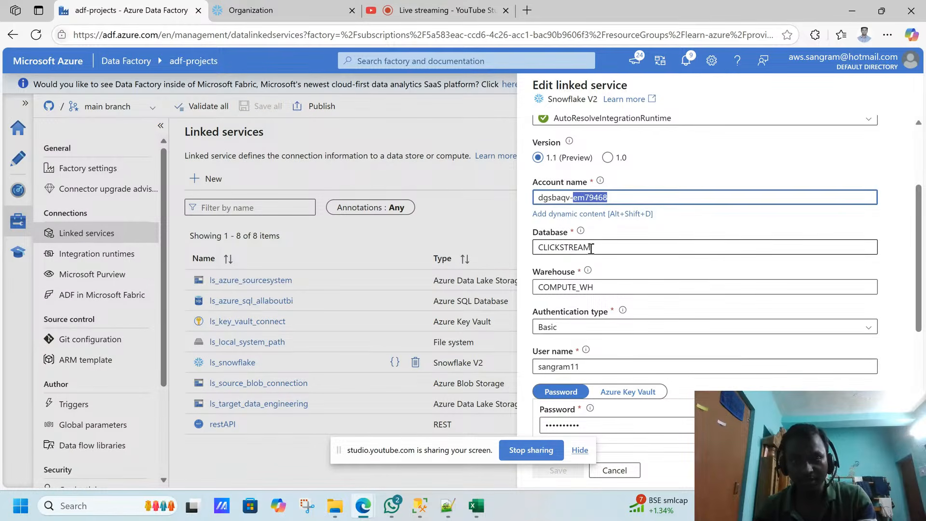
{"action": "left_click", "coordinate": [569, 248]}
{"action": "left_click", "coordinate": [569, 248]}
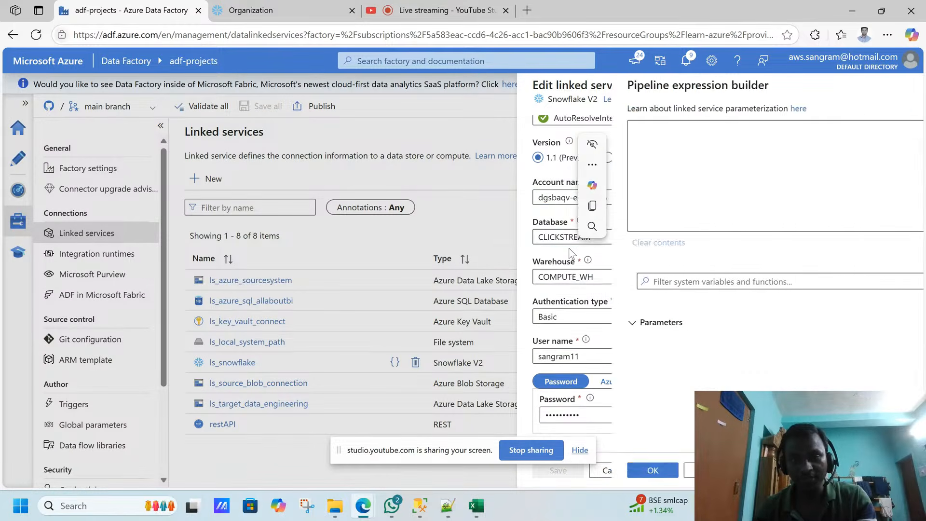
{"action": "left_click", "coordinate": [611, 471]}
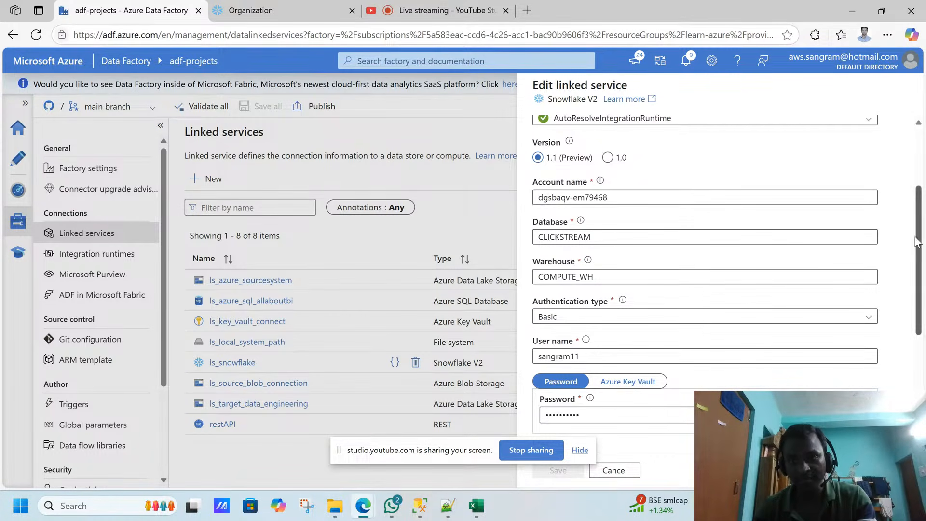
{"action": "left_click", "coordinate": [631, 470]}
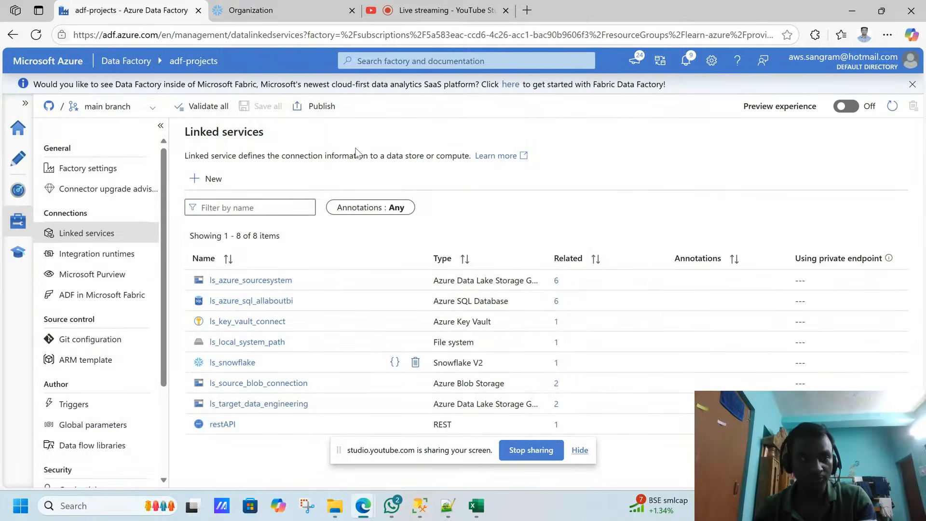
Step: Switch to Snowflake, close the account URL details, and view the list of warehouses
{"action": "left_click", "coordinate": [263, 9]}
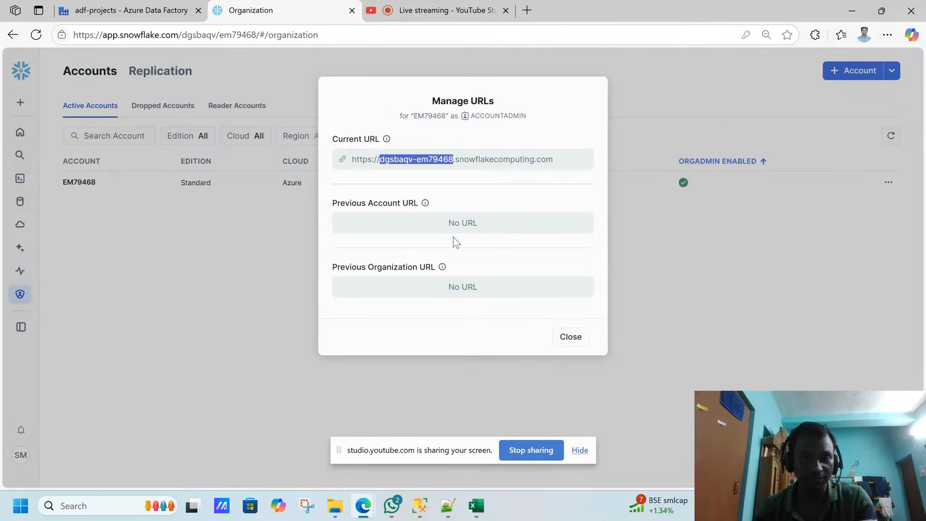
{"action": "left_click", "coordinate": [585, 335]}
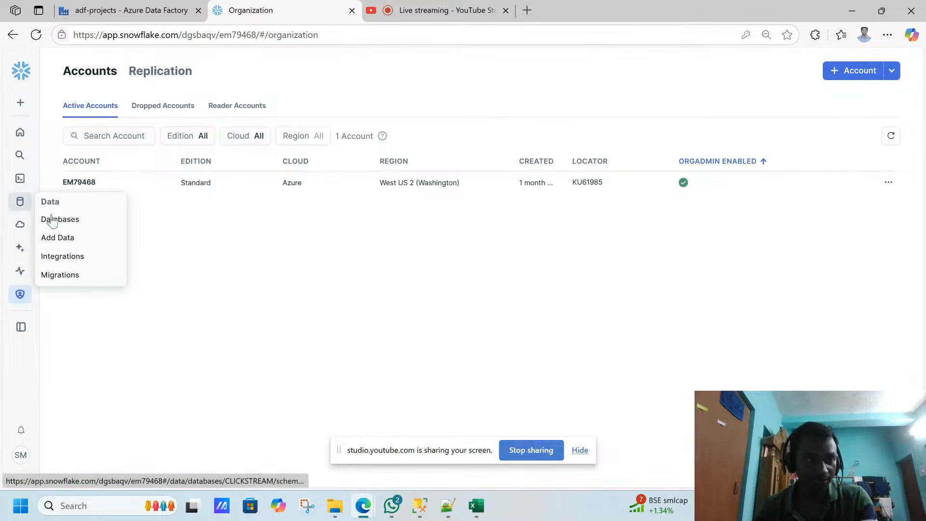
{"action": "mouse_move", "coordinate": [20, 226]}
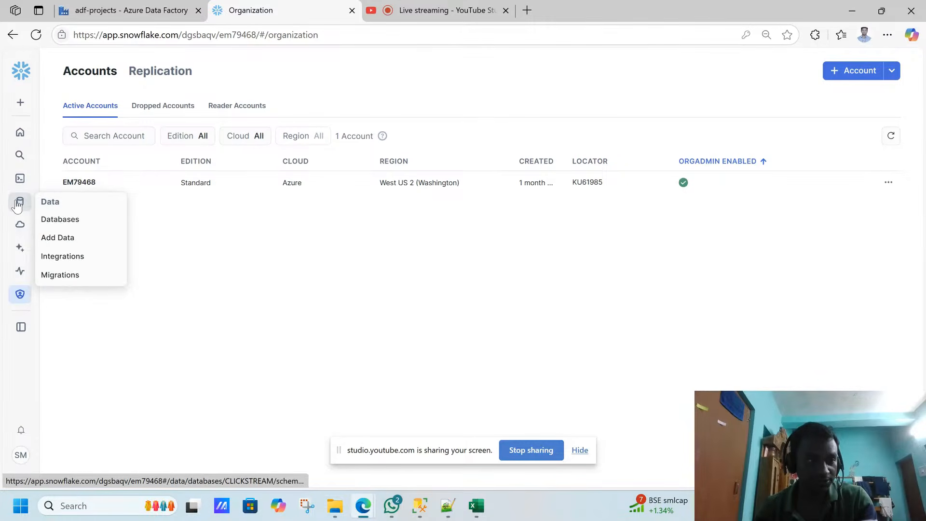
{"action": "mouse_move", "coordinate": [18, 295]}
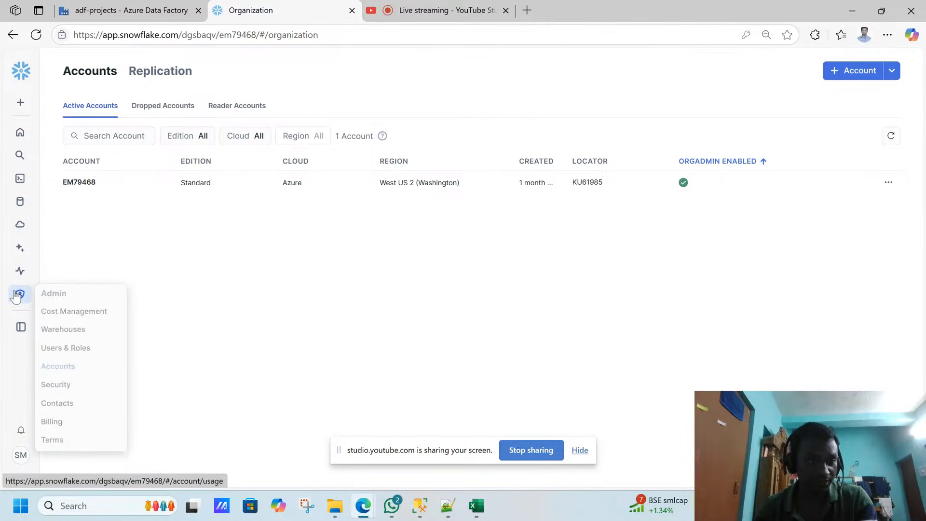
{"action": "left_click", "coordinate": [69, 330]}
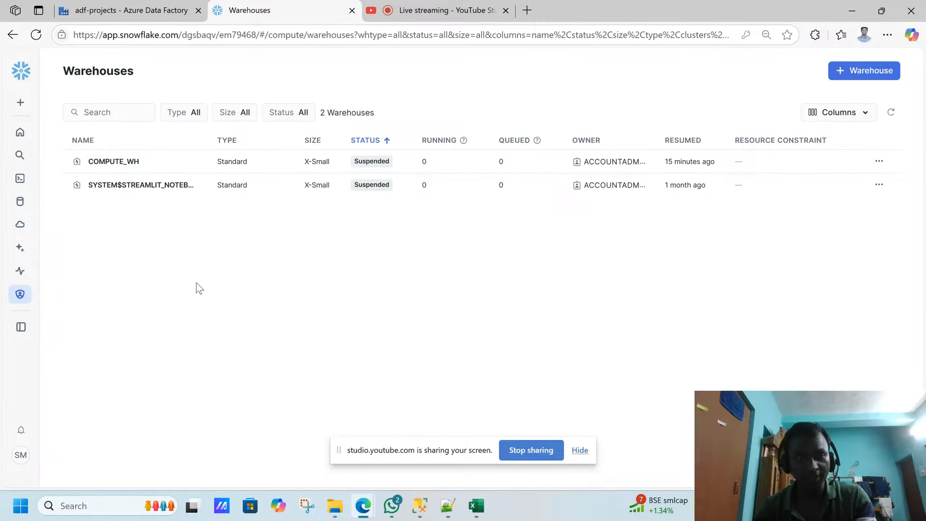
{"action": "key", "text": "ctrl+shift+Tab"}
{"action": "key", "text": "ctrl+Tab"}
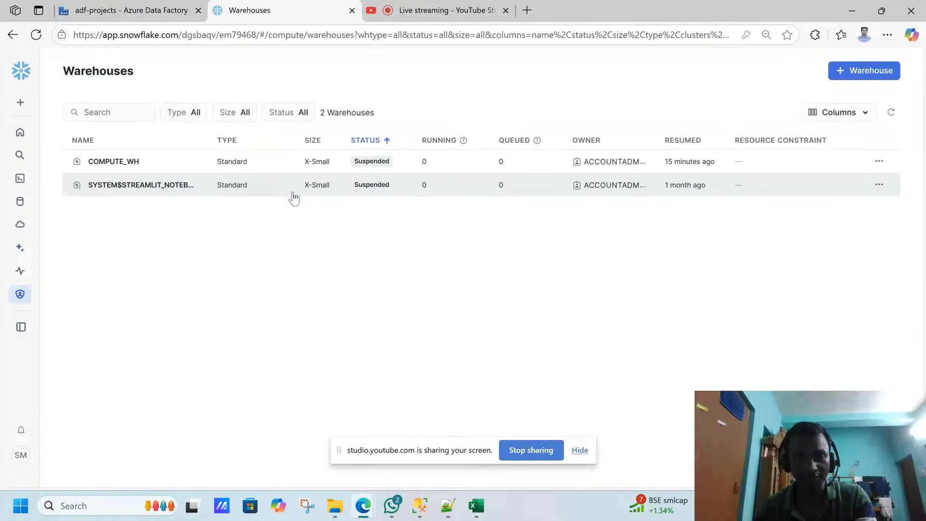
Step: Switch to Azure Data Factory, review the ls_snowflake linked service settings from database to host, and close it without changes
{"action": "left_click", "coordinate": [155, 10]}
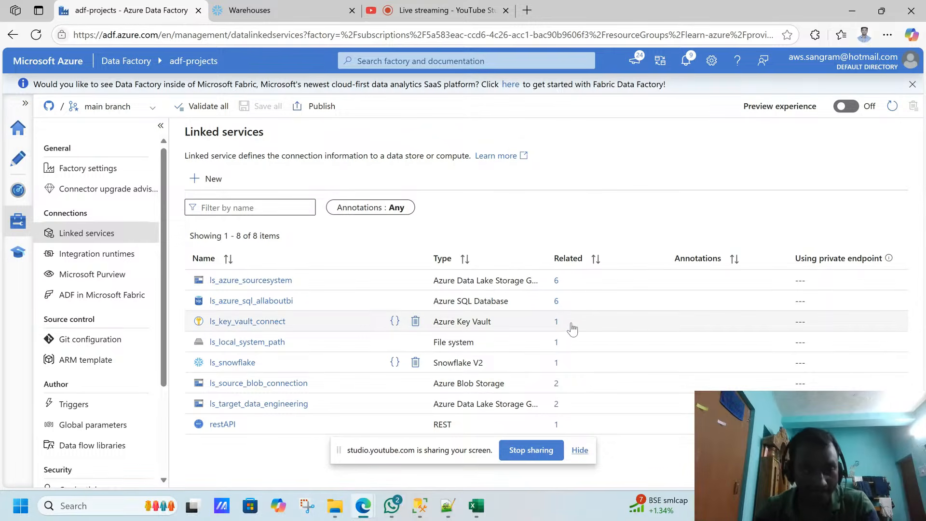
{"action": "left_click", "coordinate": [251, 364]}
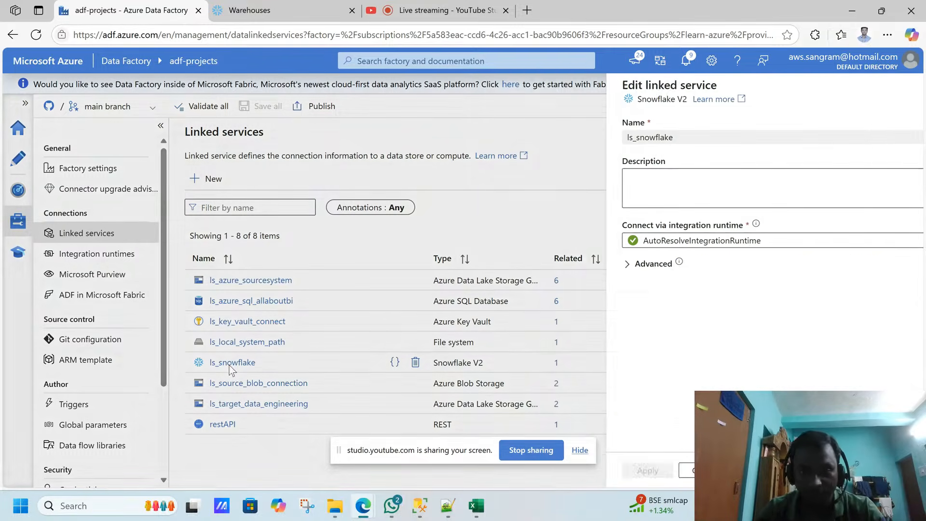
{"action": "left_click_drag", "start_coordinate": [919, 235], "coordinate": [920, 332]}
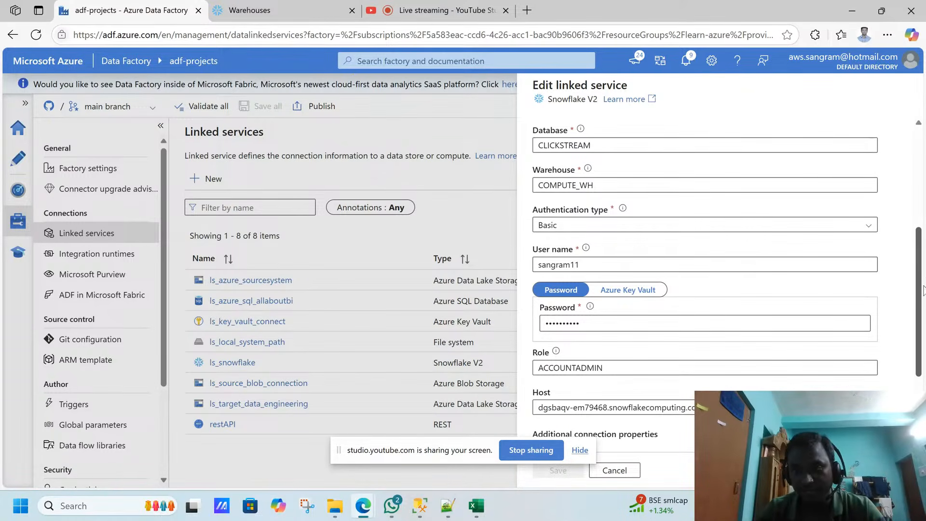
{"action": "left_click_drag", "start_coordinate": [919, 290], "coordinate": [912, 324]}
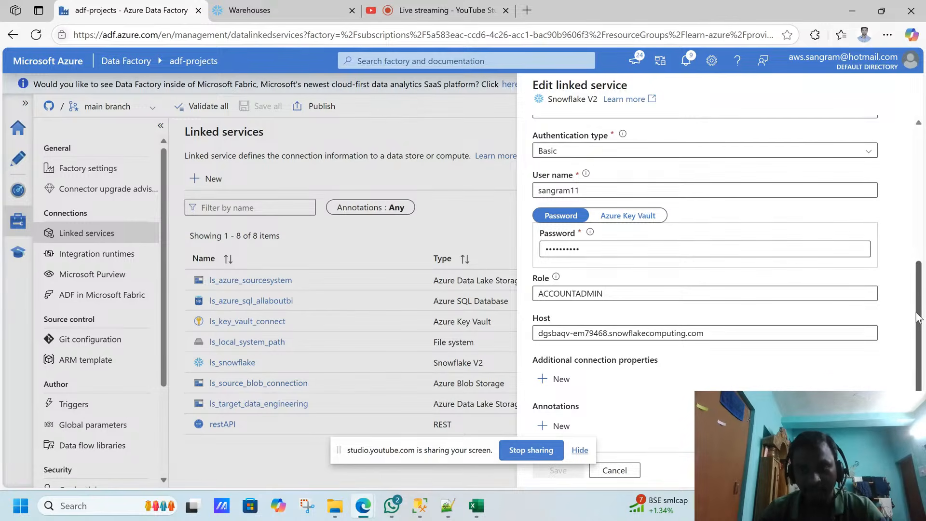
{"action": "left_click_drag", "start_coordinate": [920, 318], "coordinate": [912, 344]}
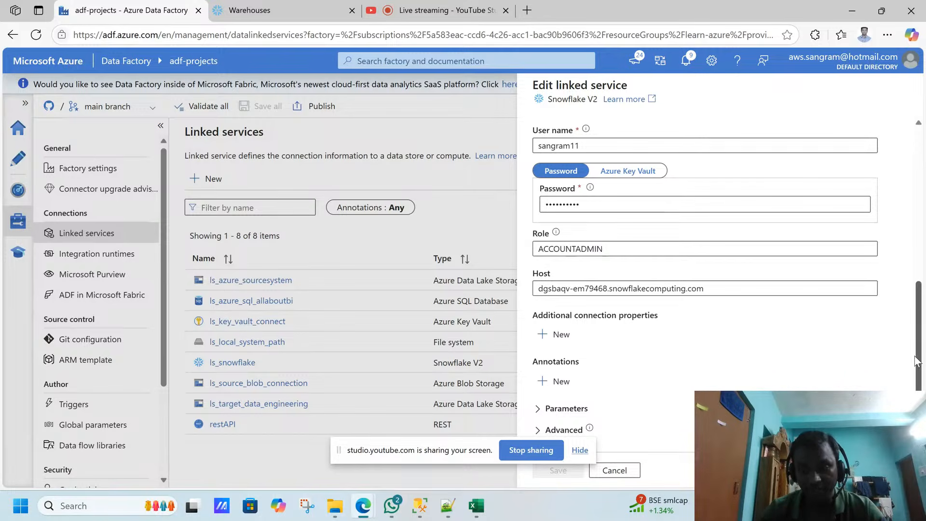
{"action": "left_click_drag", "start_coordinate": [913, 350], "coordinate": [916, 339]}
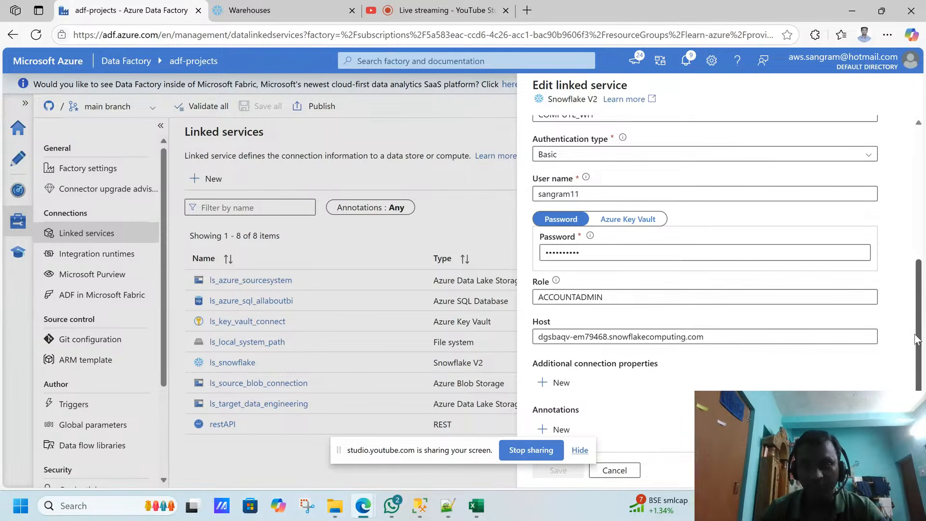
{"action": "left_click_drag", "start_coordinate": [917, 339], "coordinate": [906, 364]}
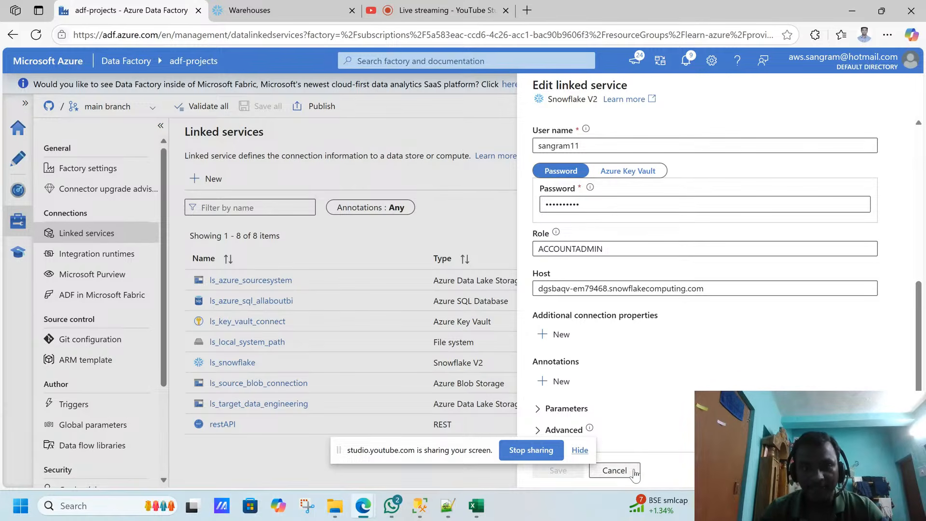
{"action": "left_click", "coordinate": [615, 470]}
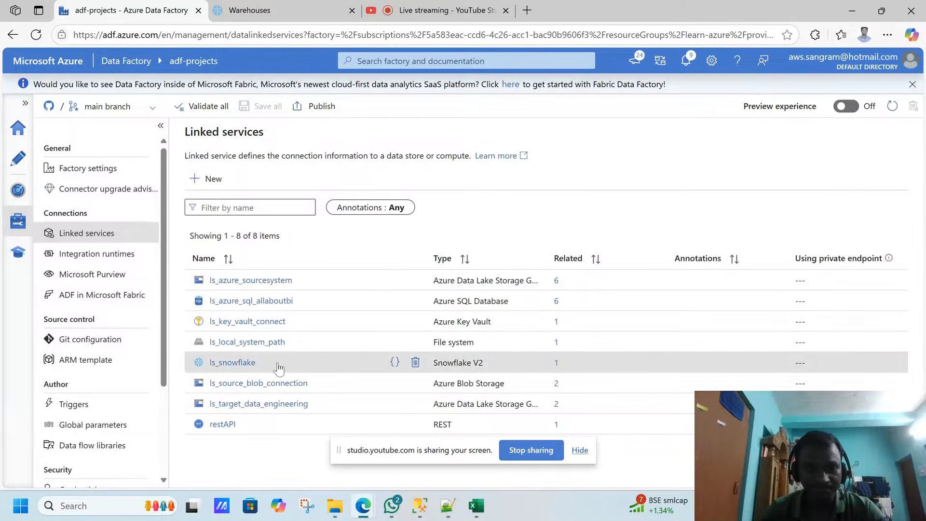
Step: Open the df_alter_row_transformation_snowflake data flow for authoring
{"action": "left_click", "coordinate": [19, 160]}
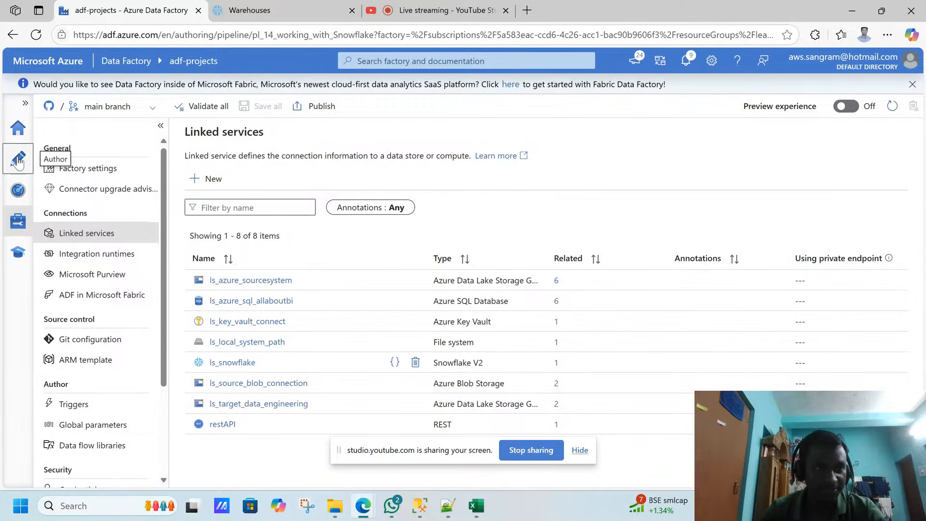
{"action": "left_click_drag", "start_coordinate": [220, 244], "coordinate": [225, 426]}
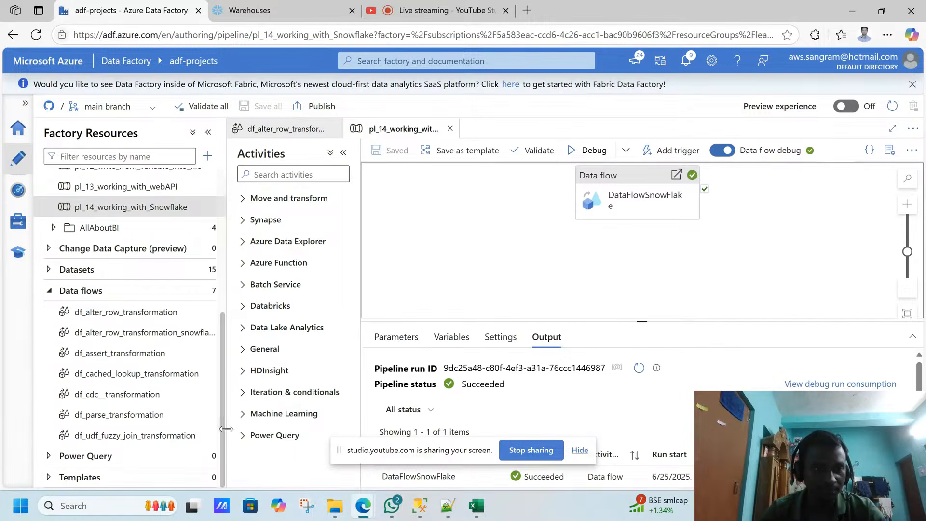
{"action": "left_click", "coordinate": [125, 338]}
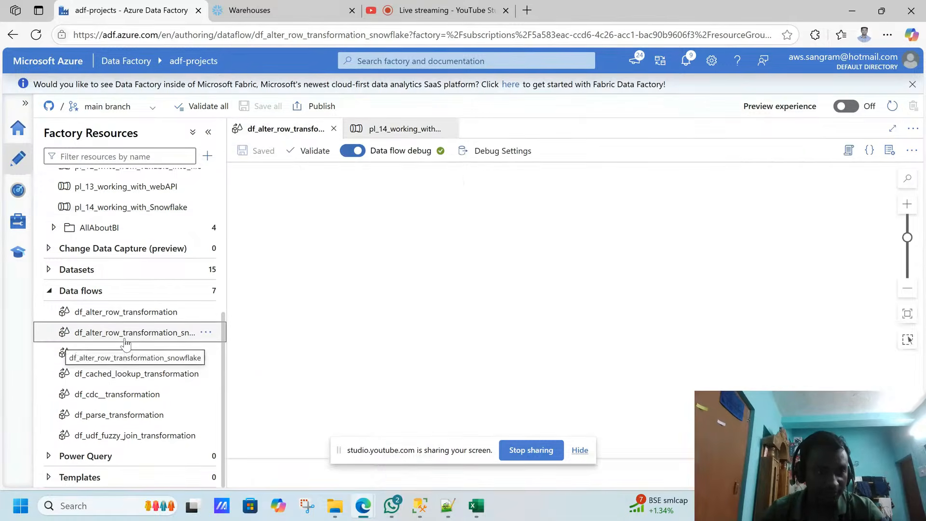
Step: Review the linked service and table of the ds_snowflake_products dataset, and close the dataset
{"action": "left_click", "coordinate": [48, 290]}
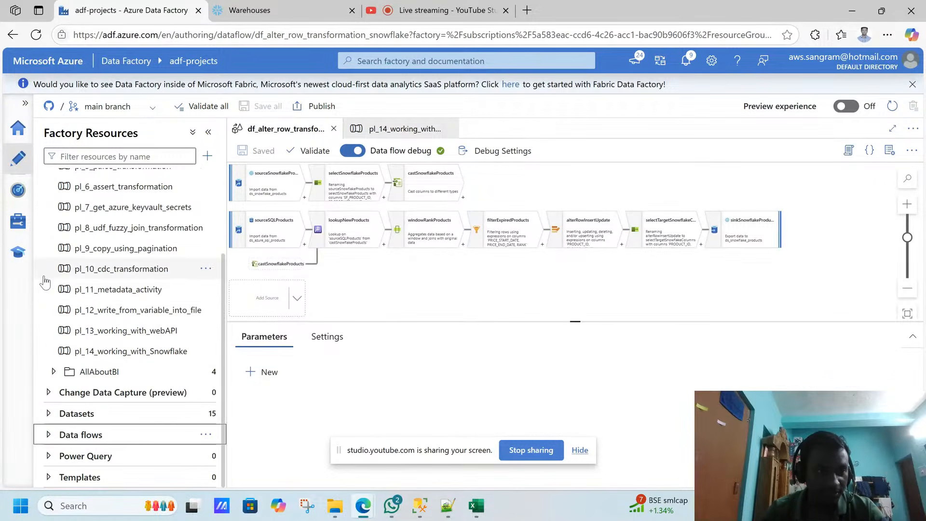
{"action": "left_click", "coordinate": [49, 414]}
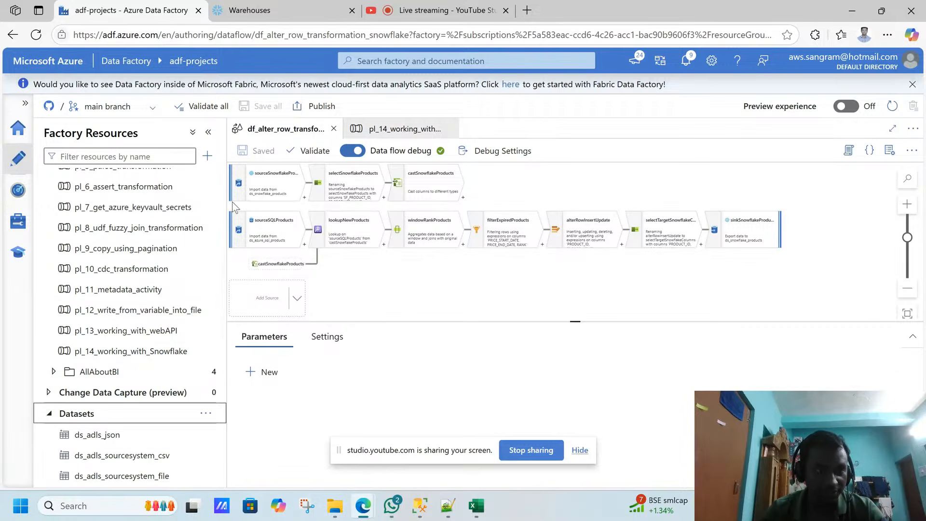
{"action": "left_click_drag", "start_coordinate": [221, 222], "coordinate": [220, 357]}
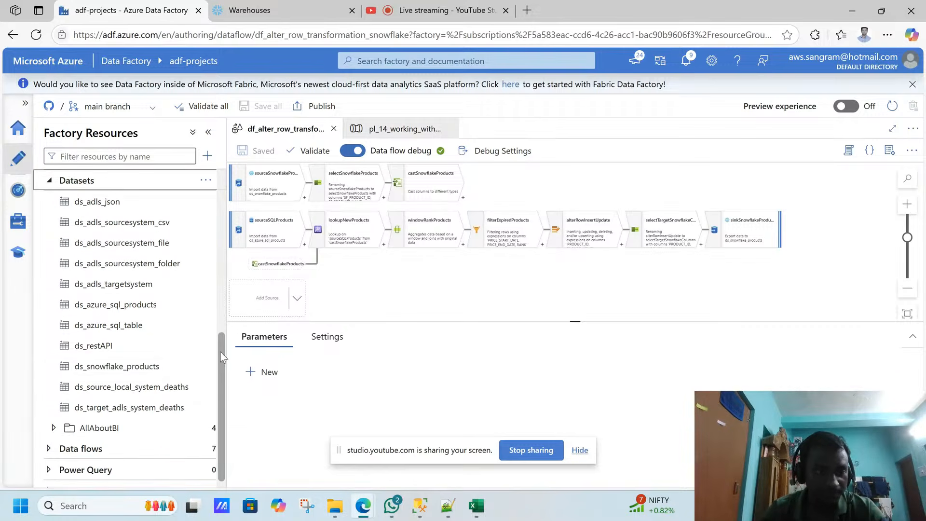
{"action": "left_click_drag", "start_coordinate": [128, 368], "coordinate": [131, 379]}
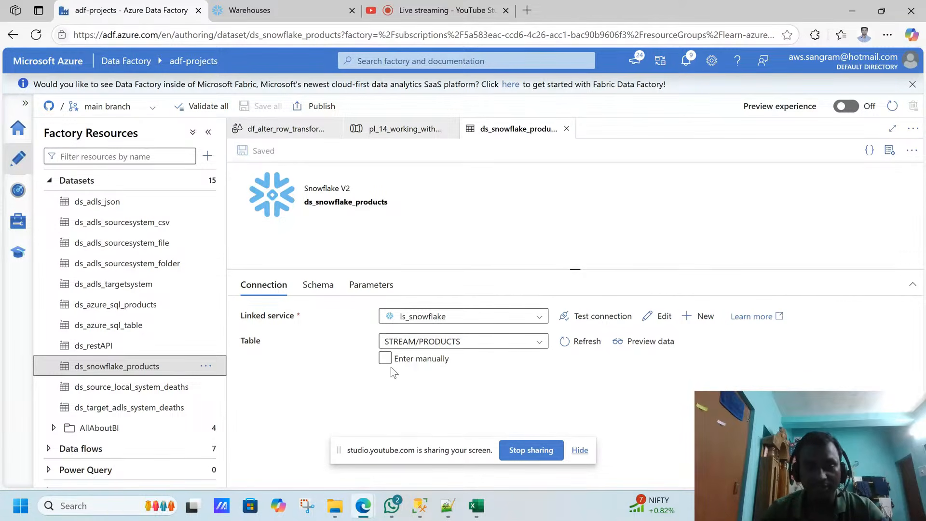
{"action": "left_click", "coordinate": [566, 128]}
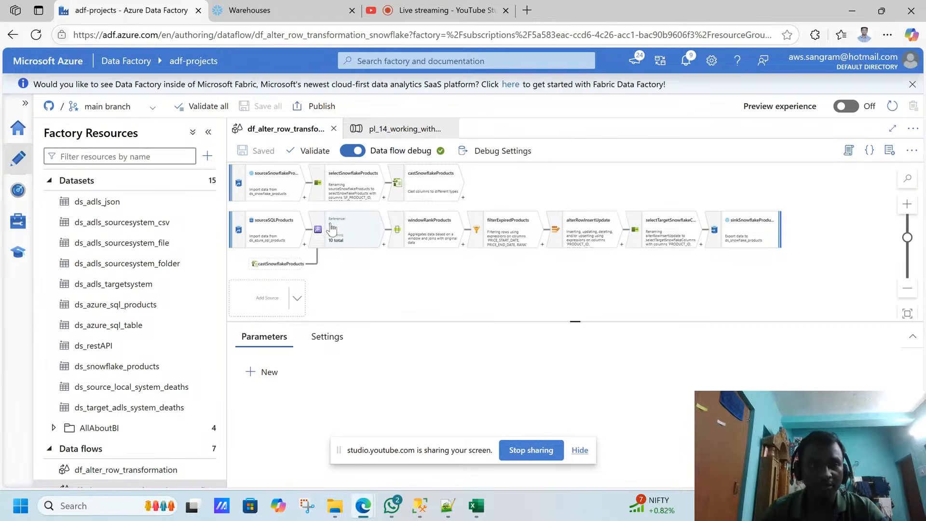
Step: Inspect the source settings of sourceSQLProducts and sourceSnowflakeProducts in the data flow
{"action": "left_click", "coordinate": [386, 305]}
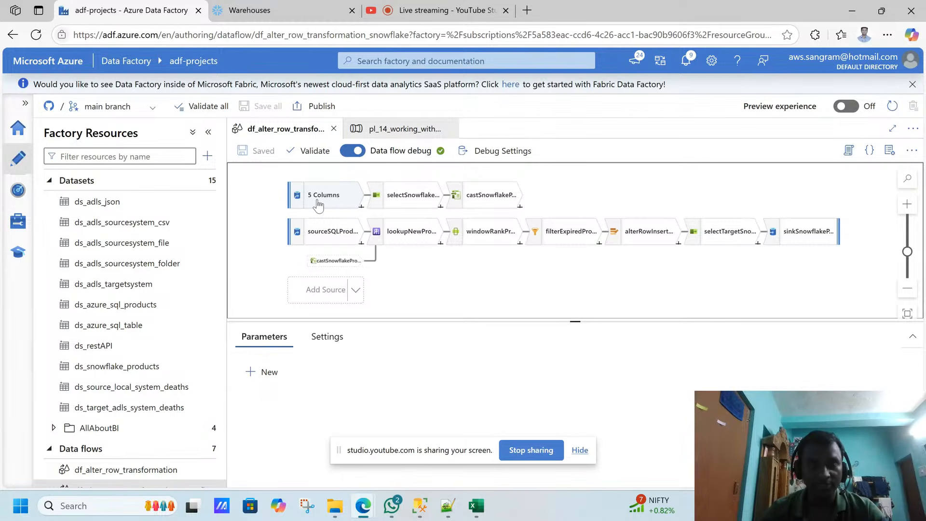
{"action": "left_click", "coordinate": [316, 236]}
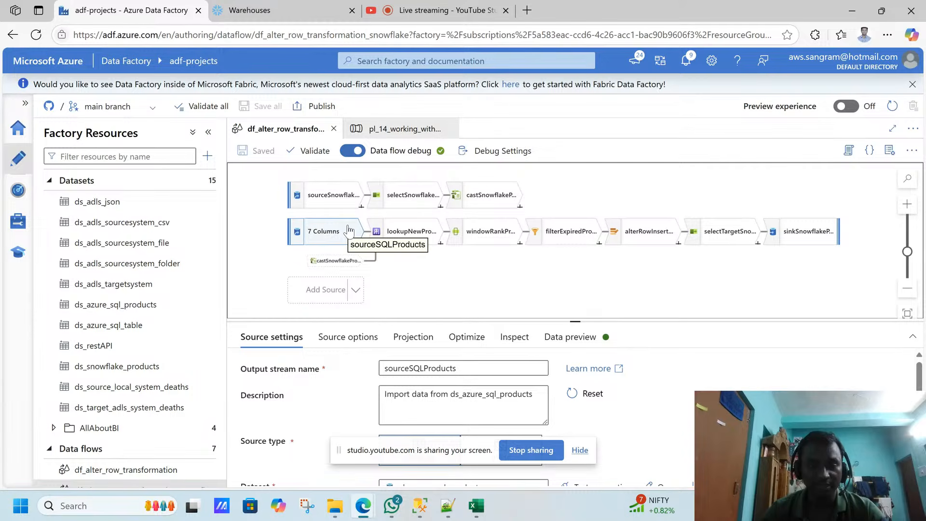
{"action": "left_click", "coordinate": [326, 197]}
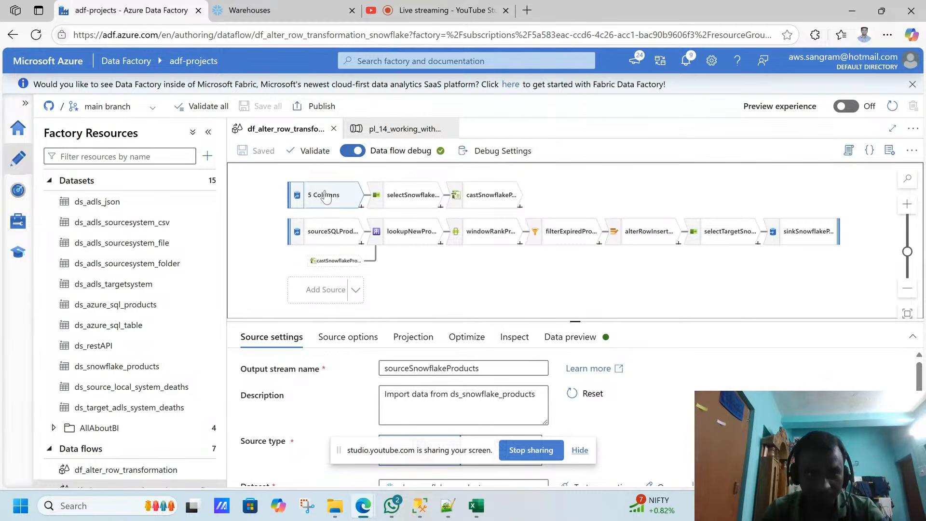
Step: Inspect the schema columns and types of the sourceSnowflakeProducts source, and hide the screen-sharing notice
{"action": "left_click", "coordinate": [413, 198]}
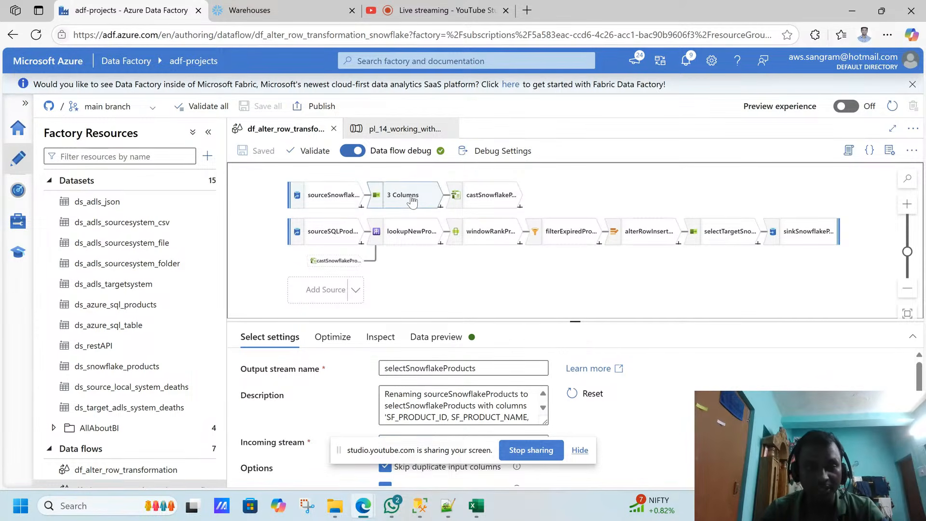
{"action": "left_click", "coordinate": [326, 196]}
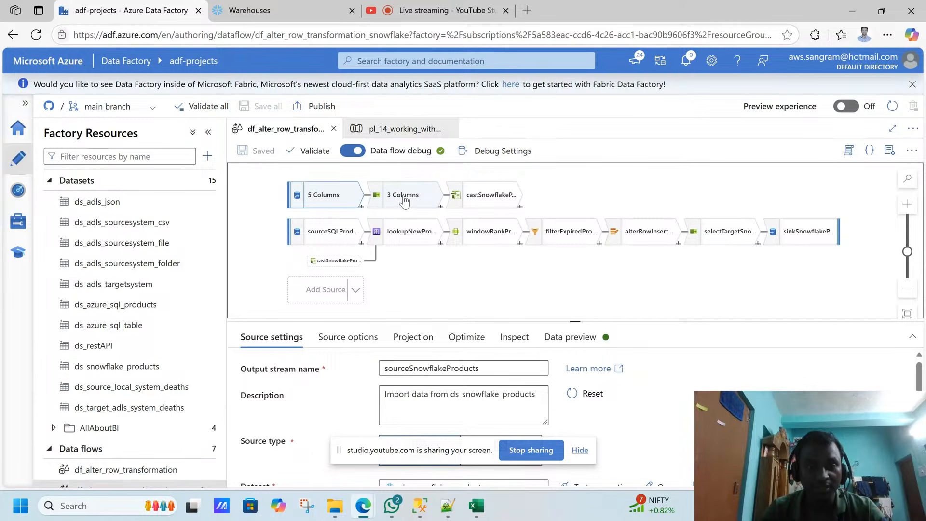
{"action": "left_click", "coordinate": [514, 338]}
{"action": "scroll", "coordinate": [569, 420], "scroll_direction": "down", "scroll_amount": 1}
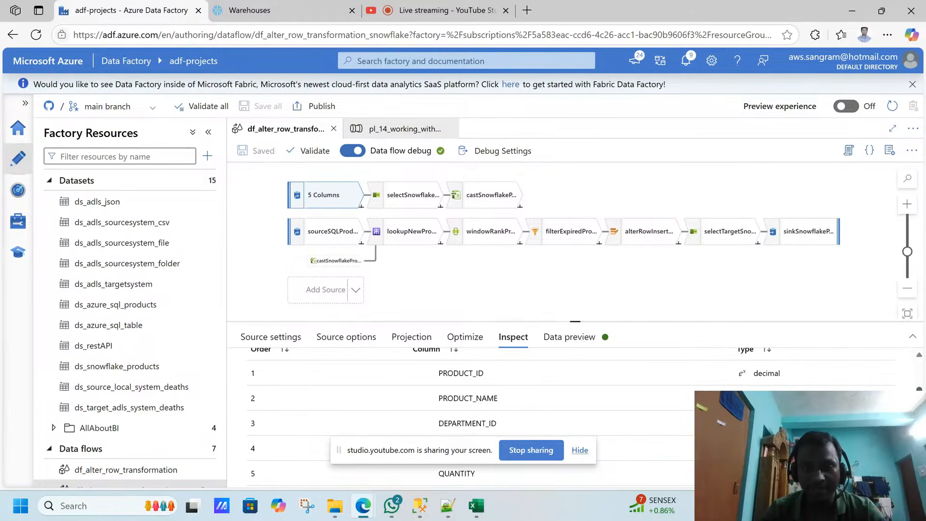
{"action": "left_click", "coordinate": [580, 451]}
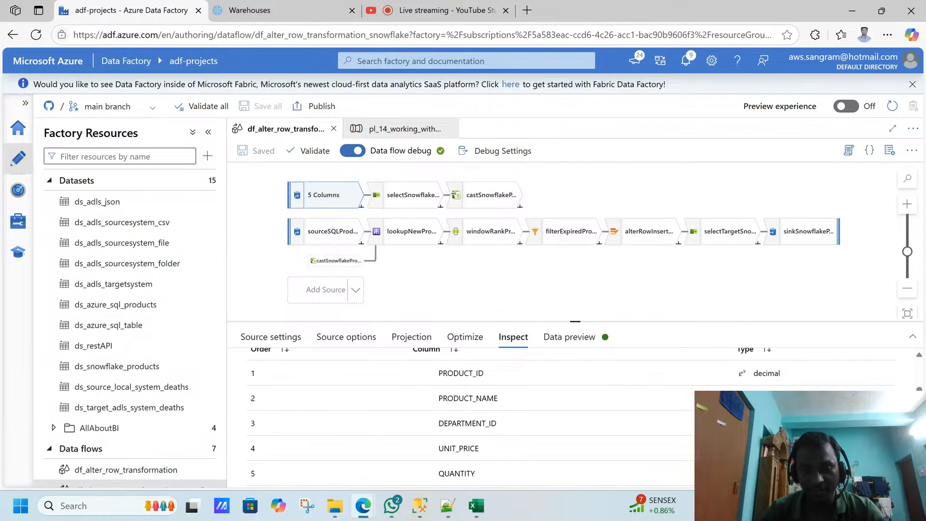
{"action": "scroll", "coordinate": [569, 419], "scroll_direction": "up", "scroll_amount": 1}
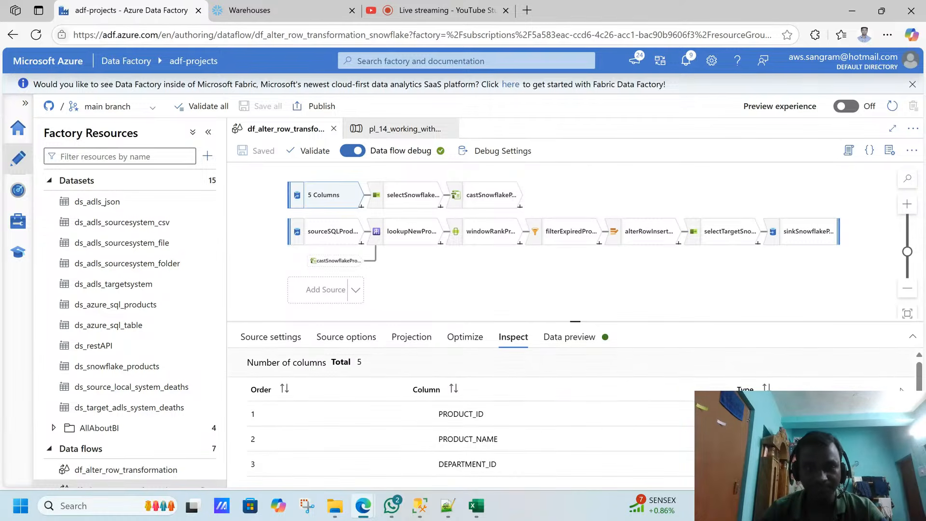
Step: Inspect the output schema of selectSnowflakeProducts, glance at the RETAIL.PRODUCTS results in SQL Server Management Studio, and view the transformation's data preview
{"action": "left_click", "coordinate": [402, 197]}
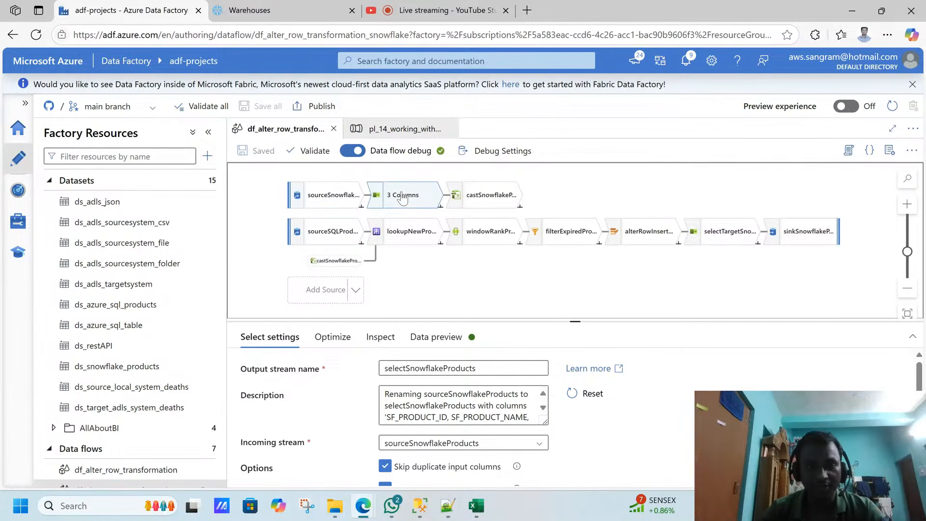
{"action": "left_click", "coordinate": [381, 337]}
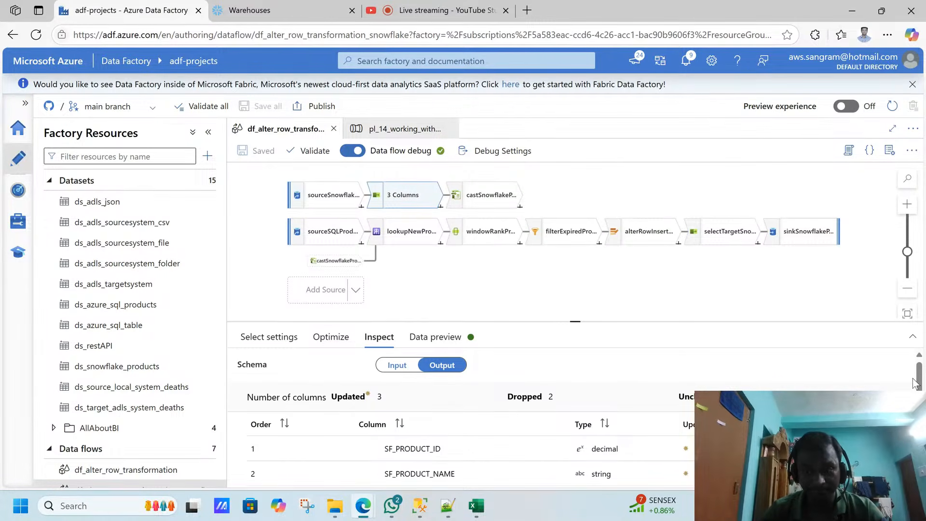
{"action": "scroll", "coordinate": [915, 383], "scroll_direction": "down", "scroll_amount": 1}
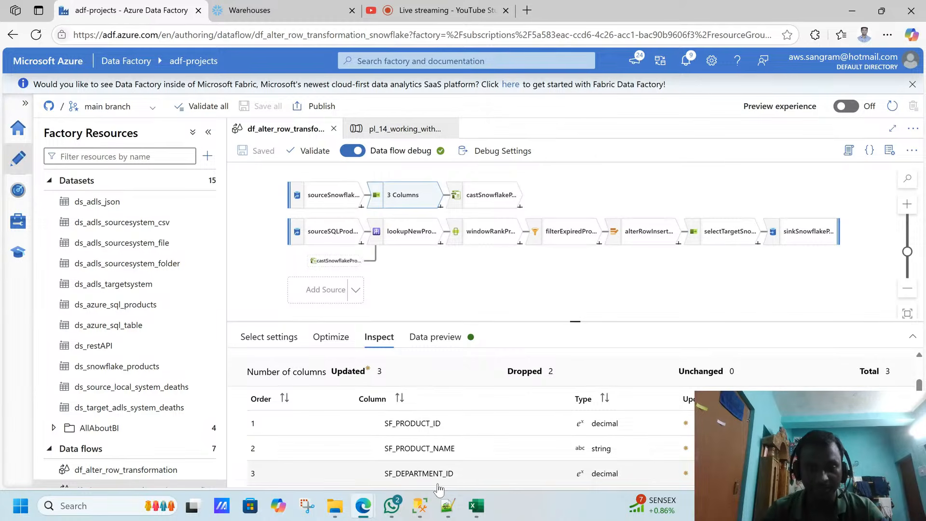
{"action": "left_click", "coordinate": [428, 505]}
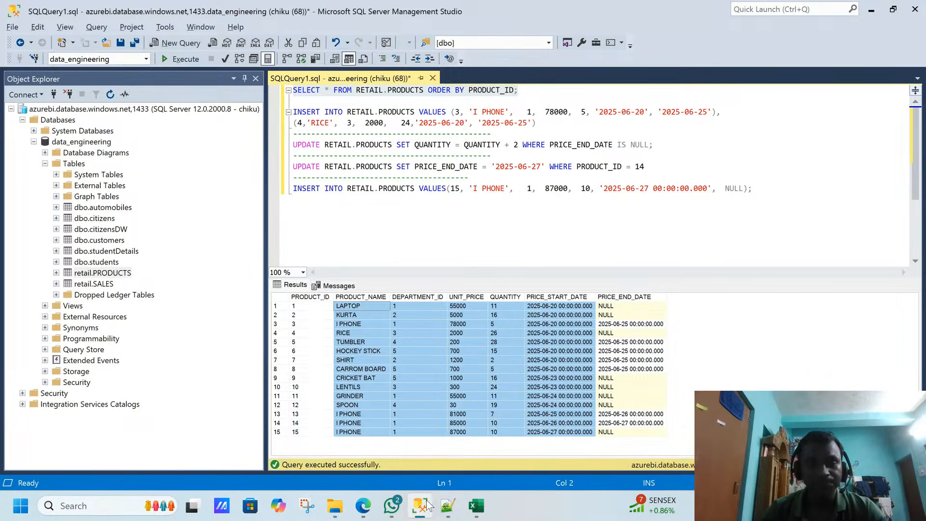
{"action": "left_click", "coordinate": [428, 505]}
{"action": "left_click", "coordinate": [439, 348]}
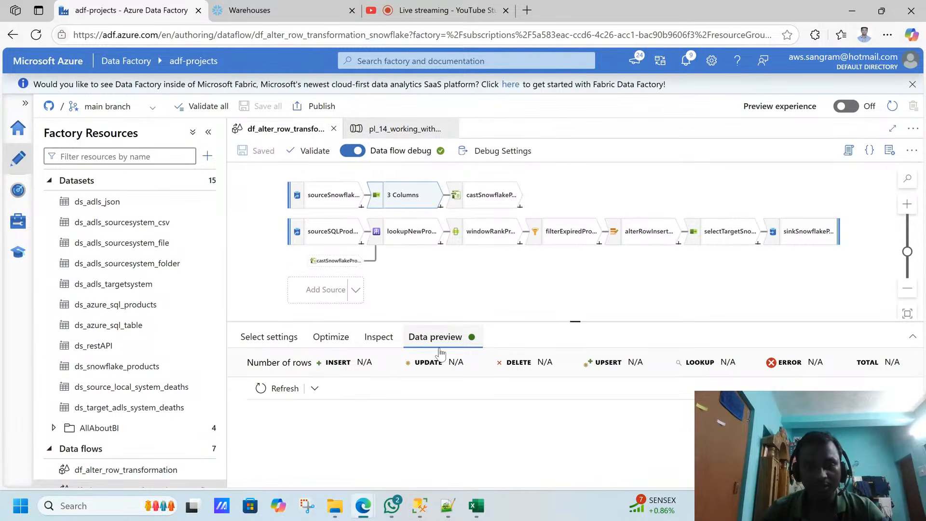
Step: Review the castSnowflakeProducts column types and compare them with the RETAIL.PRODUCTS results in SQL Server Management Studio
{"action": "left_click", "coordinate": [478, 202]}
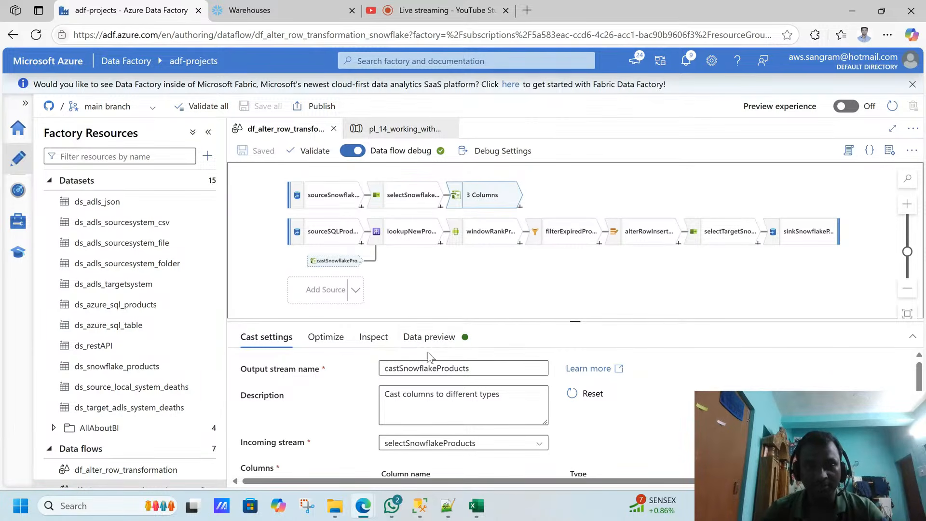
{"action": "left_click_drag", "start_coordinate": [919, 379], "coordinate": [920, 421]}
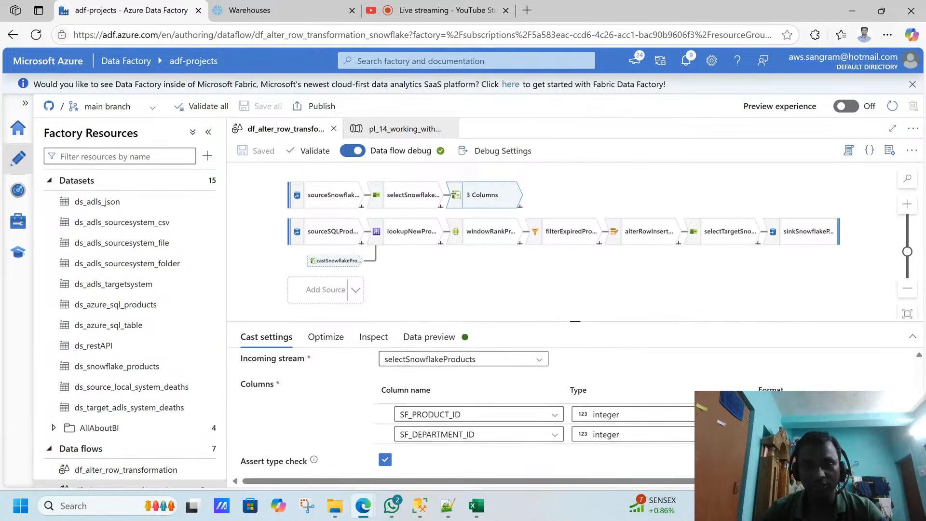
{"action": "key", "text": "alt+Tab"}
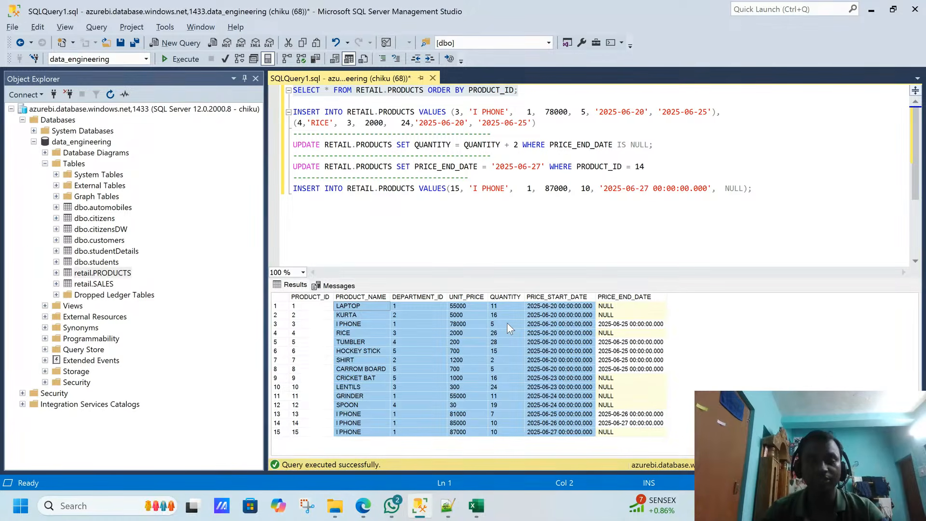
{"action": "key", "text": "alt+Tab"}
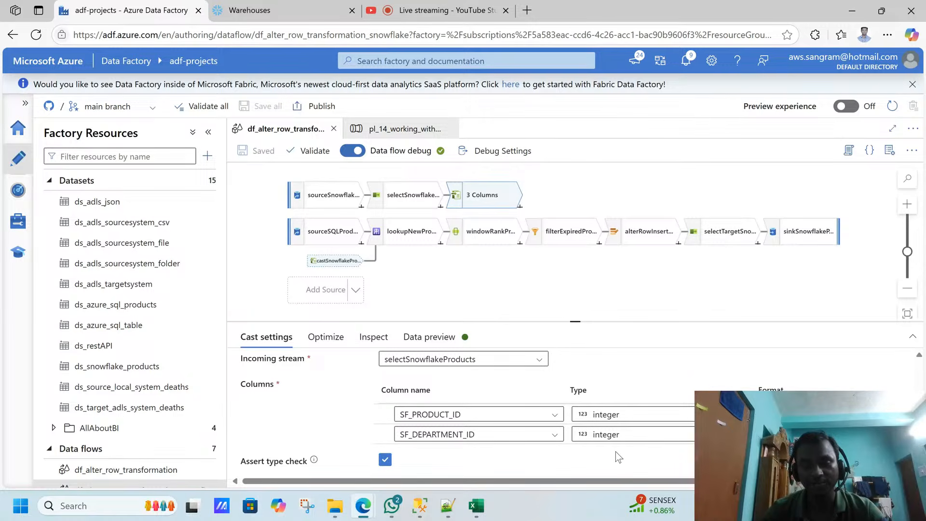
Step: Review the sourceSQLProducts source and the lookupNewProducts settings, enlarging the settings area to read the streams and lookup conditions
{"action": "left_click", "coordinate": [320, 232]}
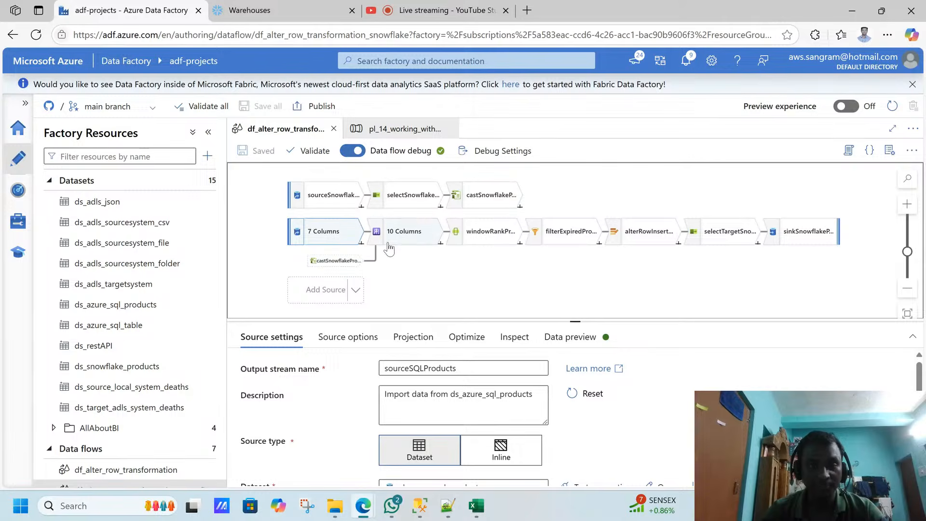
{"action": "left_click", "coordinate": [404, 238]}
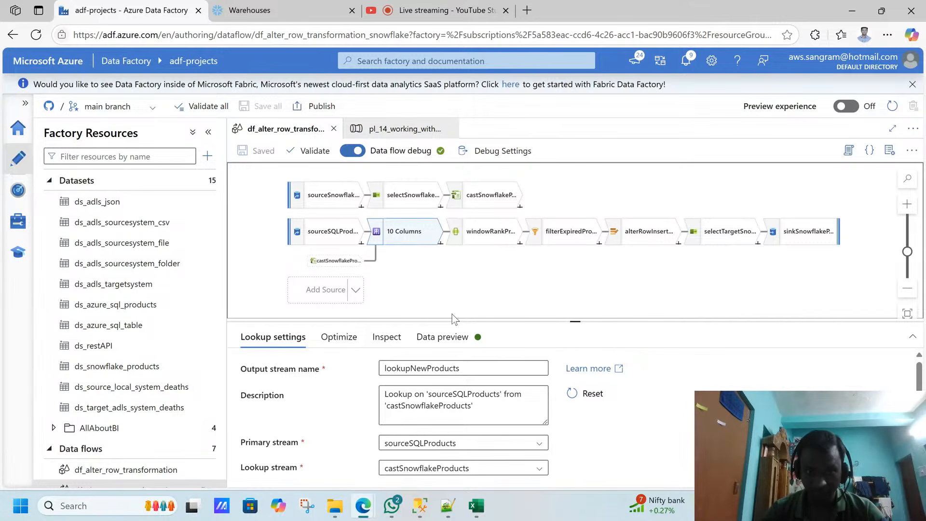
{"action": "left_click_drag", "start_coordinate": [575, 320], "coordinate": [571, 260]}
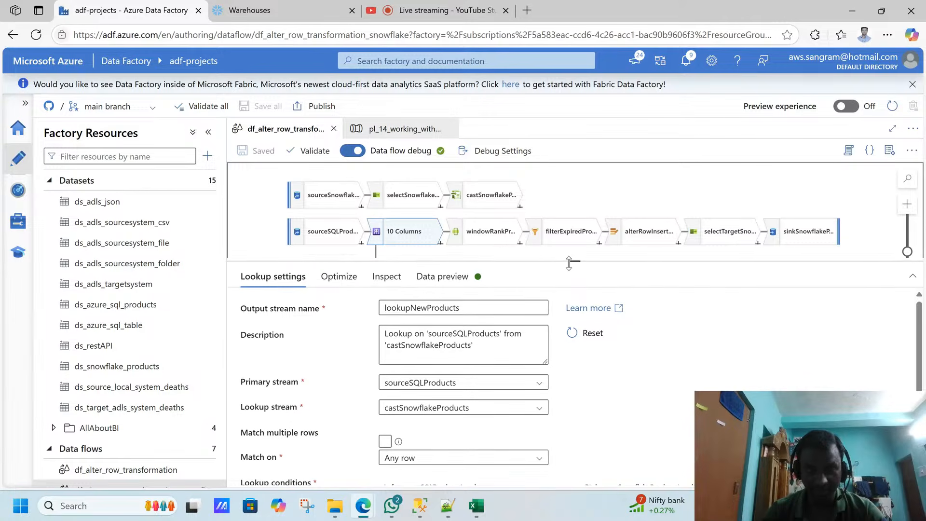
{"action": "left_click", "coordinate": [445, 285]}
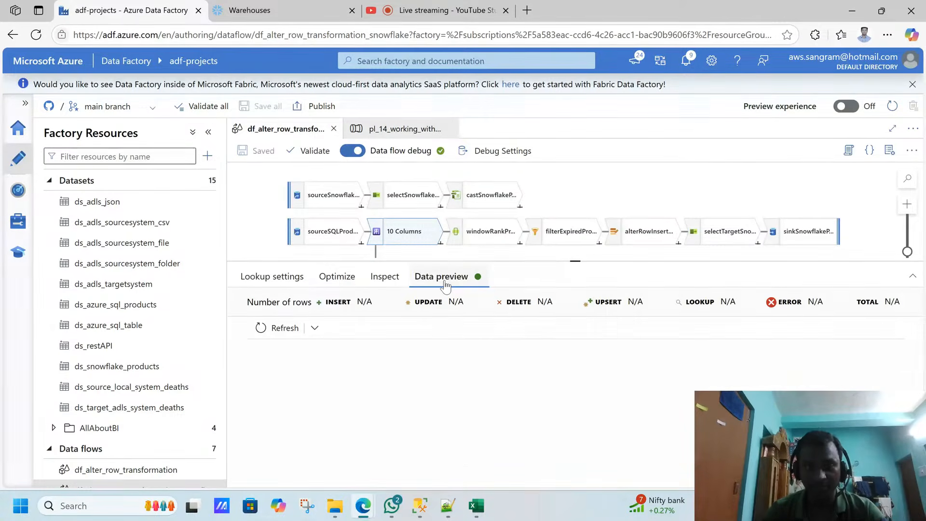
{"action": "left_click", "coordinate": [279, 281]}
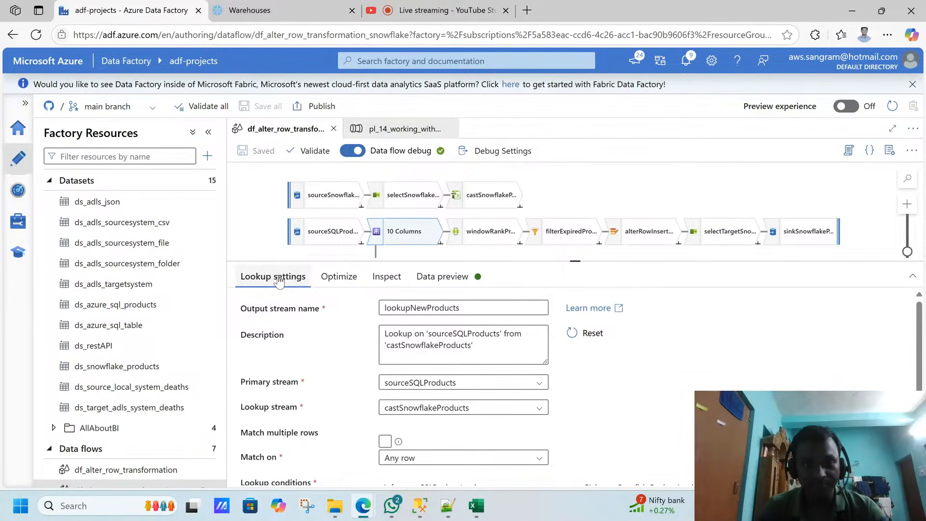
{"action": "left_click", "coordinate": [342, 277]}
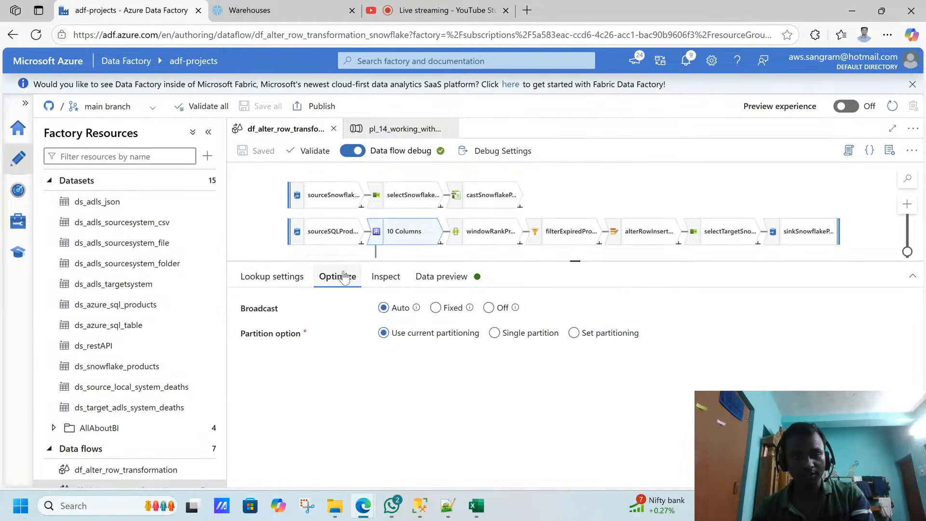
{"action": "left_click", "coordinate": [280, 276]}
{"action": "scroll", "coordinate": [914, 385], "scroll_direction": "down", "scroll_amount": 1}
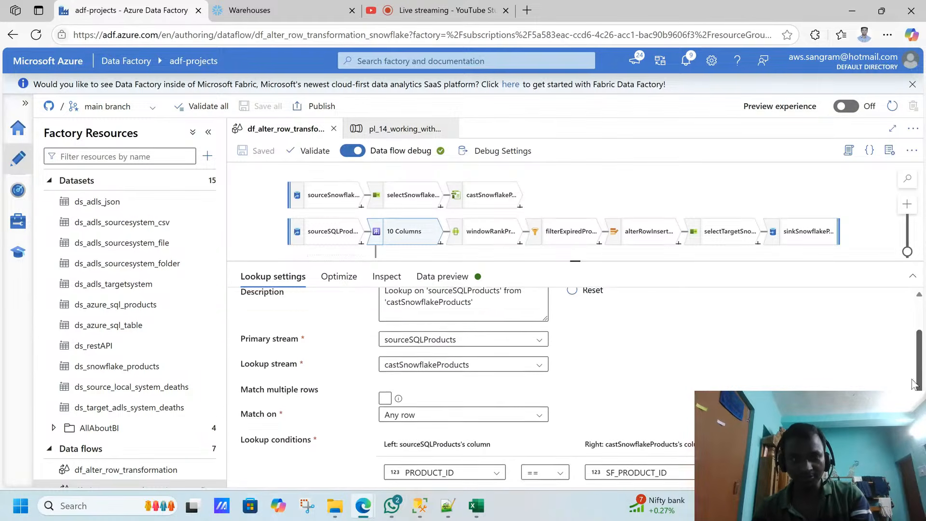
{"action": "scroll", "coordinate": [913, 385], "scroll_direction": "down", "scroll_amount": 1}
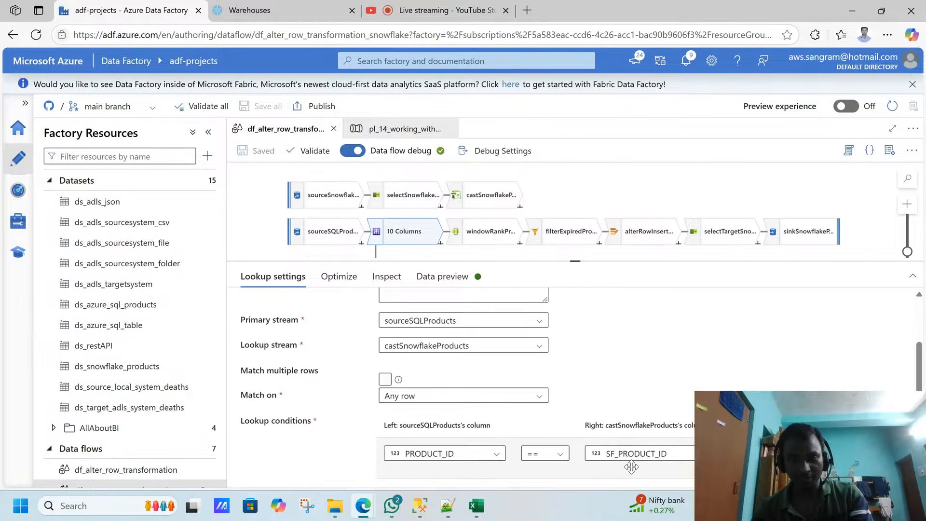
Step: Check the lookupNewProducts optimization options and examine its combined schema from sourceSQLProducts and castSnowflakeProducts
{"action": "left_click", "coordinate": [339, 279]}
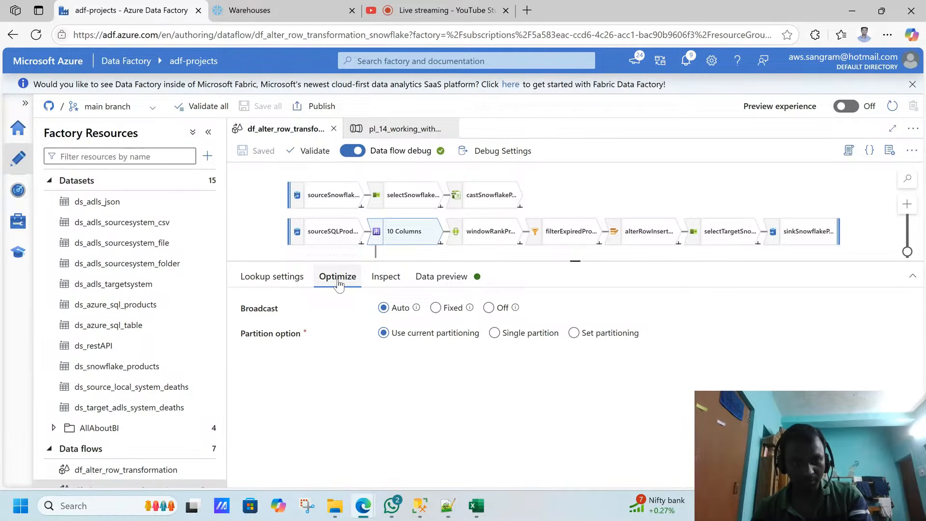
{"action": "left_click", "coordinate": [392, 280]}
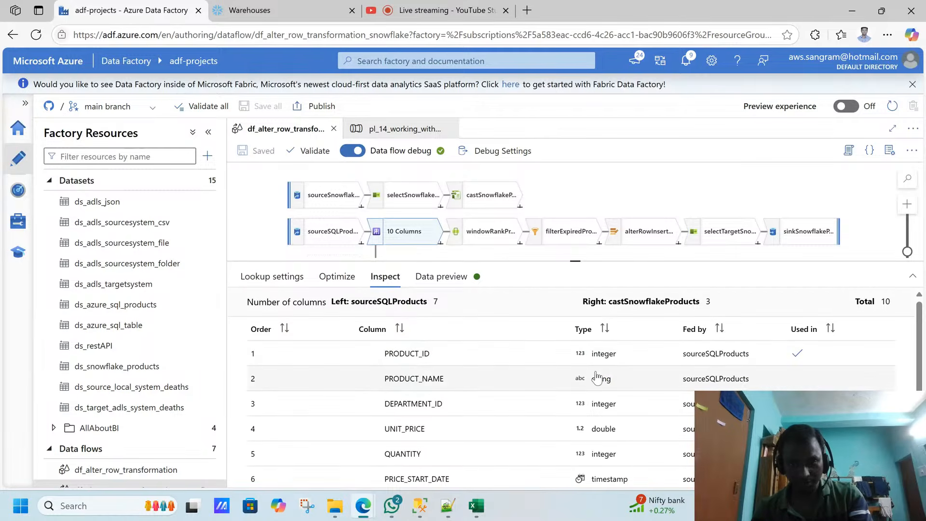
{"action": "scroll", "coordinate": [918, 333], "scroll_direction": "down", "scroll_amount": 2}
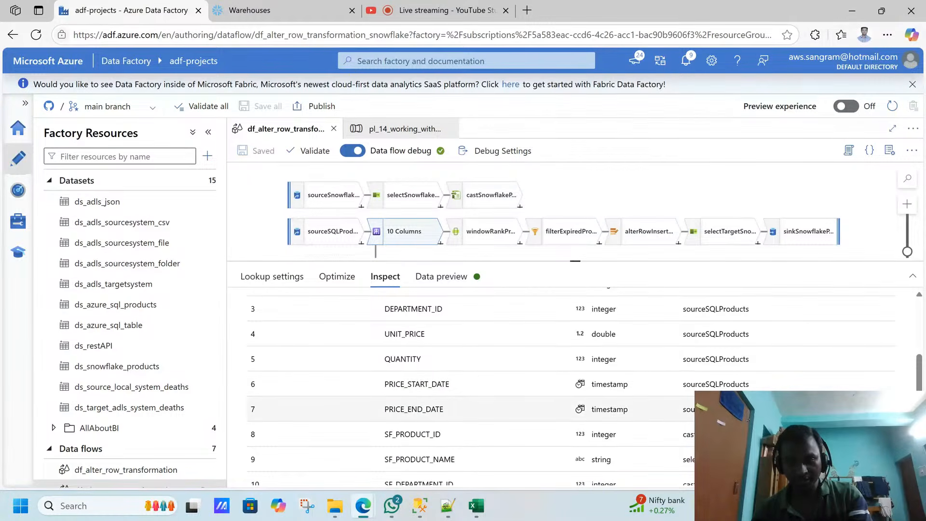
{"action": "scroll", "coordinate": [917, 350], "scroll_direction": "up", "scroll_amount": 3}
{"action": "scroll", "coordinate": [917, 349], "scroll_direction": "down", "scroll_amount": 3}
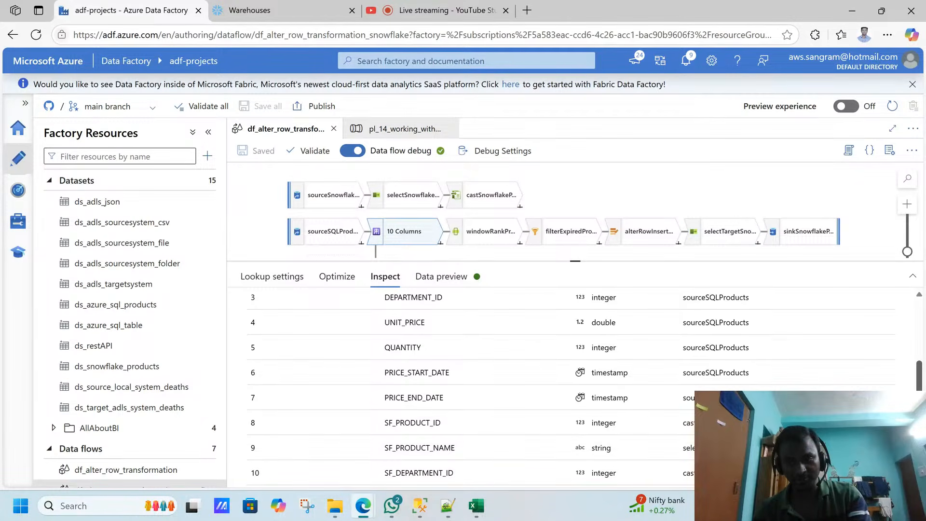
{"action": "scroll", "coordinate": [572, 386], "scroll_direction": "up", "scroll_amount": 3}
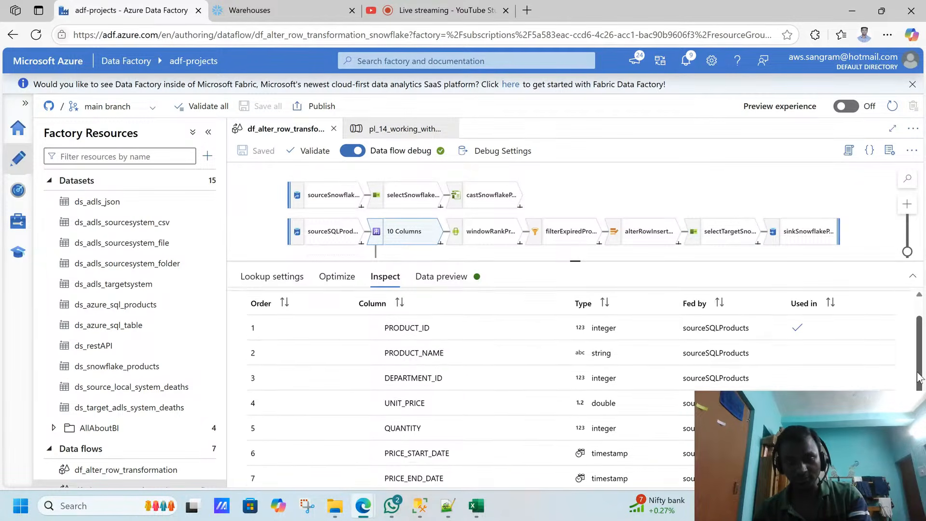
Step: Open the windowRankProducts settings, and examine the I PHONE rows' prices and start and end dates in SQL Server Management Studio
{"action": "left_click", "coordinate": [469, 236]}
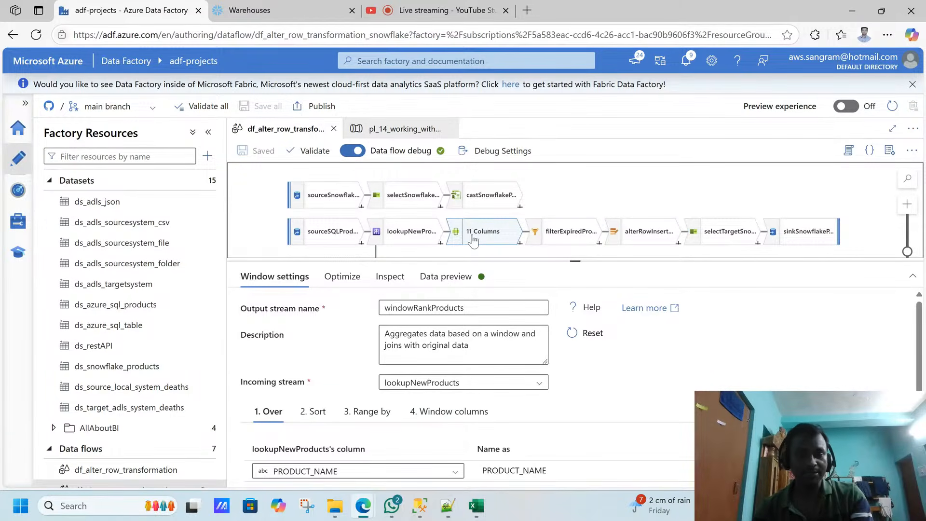
{"action": "left_click", "coordinate": [421, 508]}
{"action": "left_click", "coordinate": [492, 351]}
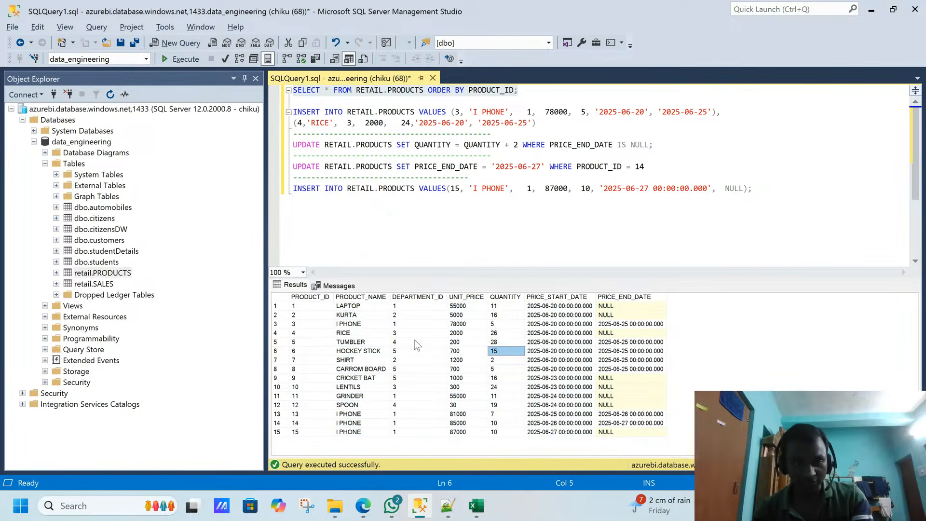
{"action": "left_click_drag", "start_coordinate": [352, 413], "coordinate": [495, 434]}
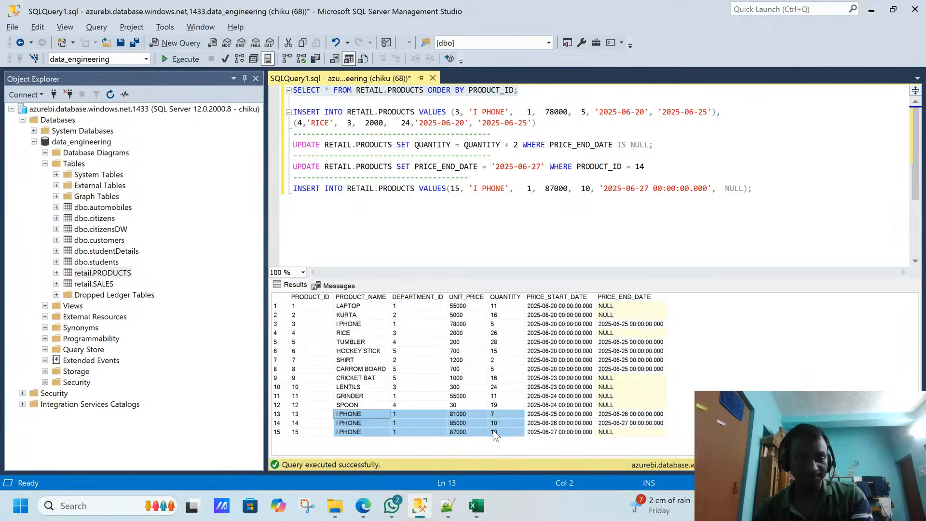
{"action": "left_click", "coordinate": [619, 406]}
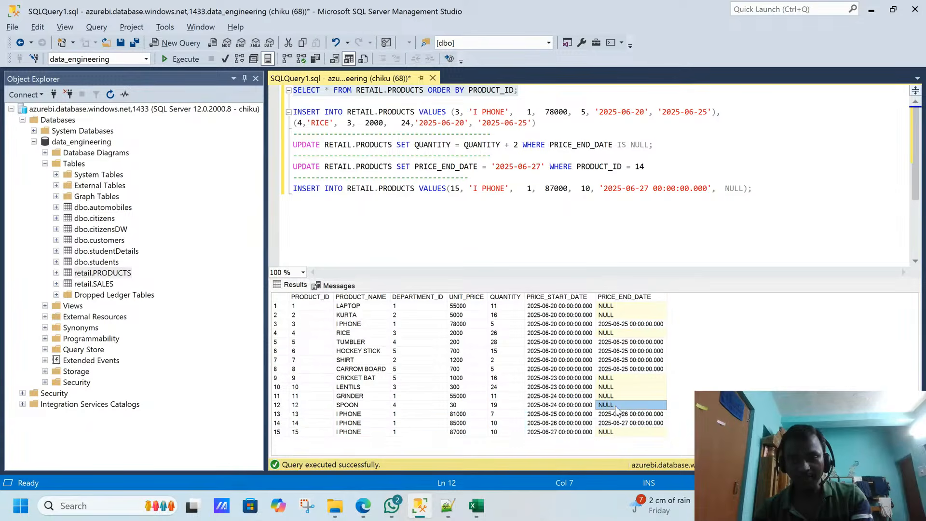
{"action": "left_click", "coordinate": [617, 415]}
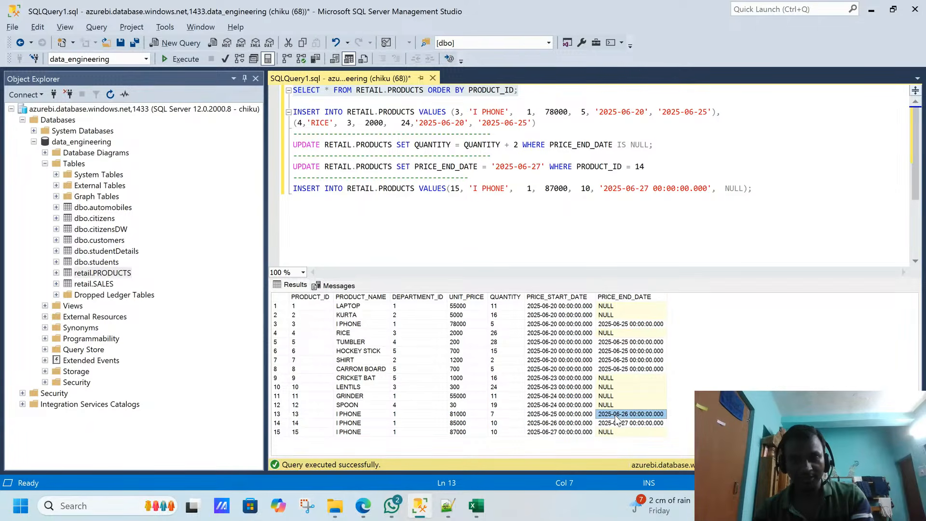
{"action": "left_click", "coordinate": [334, 431]}
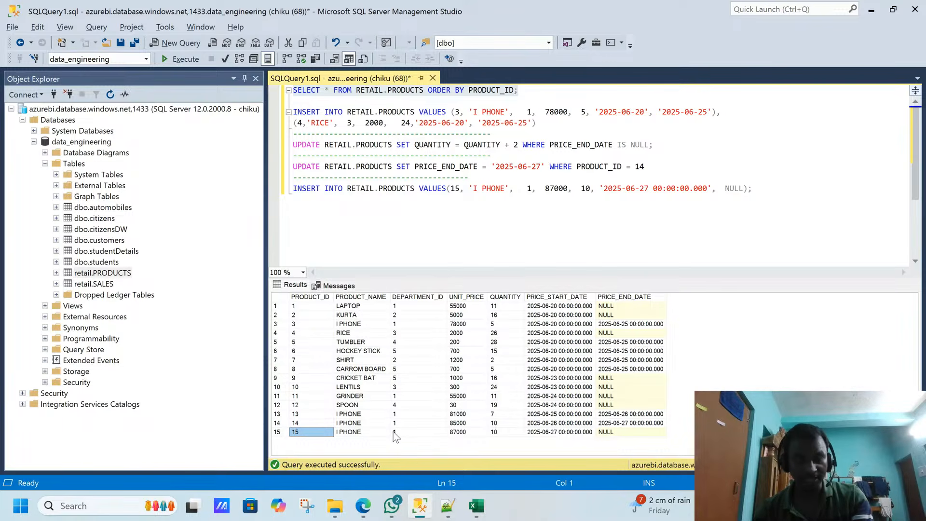
{"action": "left_click", "coordinate": [534, 431]}
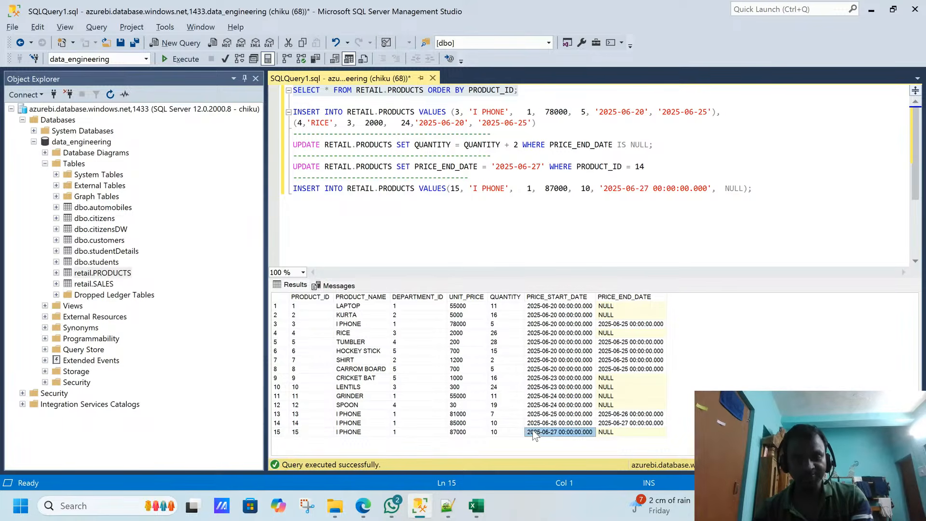
{"action": "left_click_drag", "start_coordinate": [372, 414], "coordinate": [550, 434]}
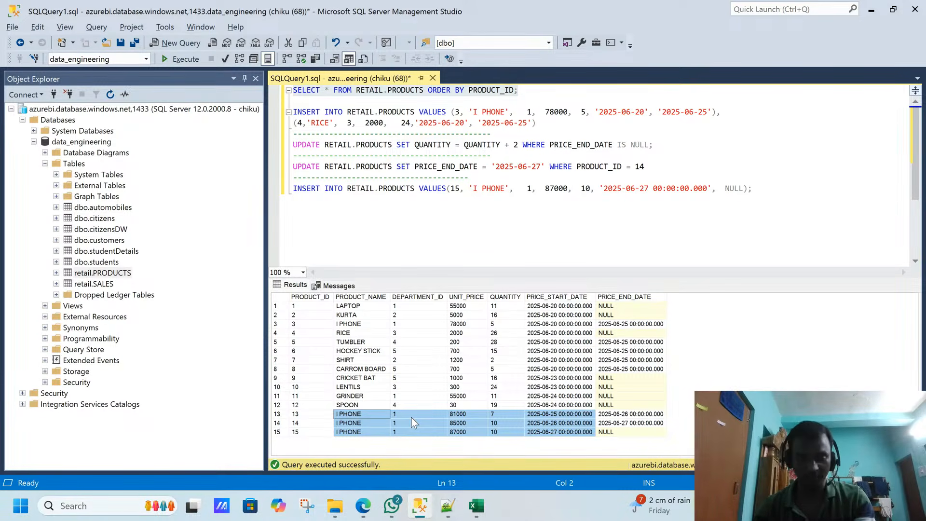
Step: Switch to Azure Data Factory, check the windowRankProducts Over column, and read the filter expression of filterExpiredProducts
{"action": "key", "text": "alt+Tab"}
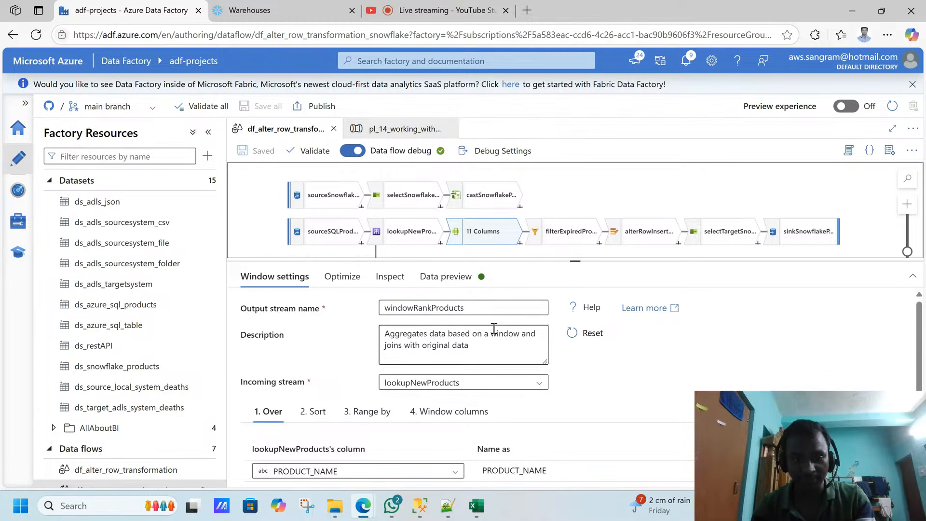
{"action": "scroll", "coordinate": [920, 366], "scroll_direction": "down", "scroll_amount": 1}
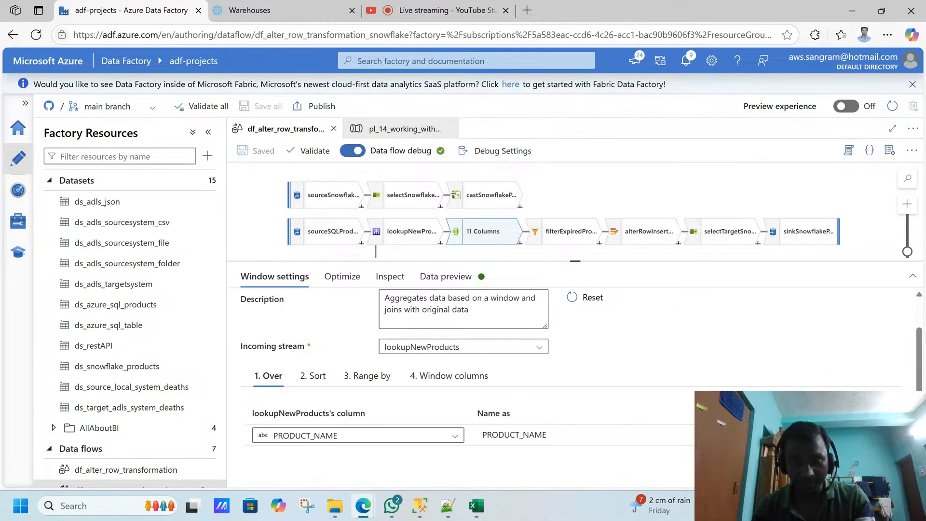
{"action": "left_click", "coordinate": [574, 244]}
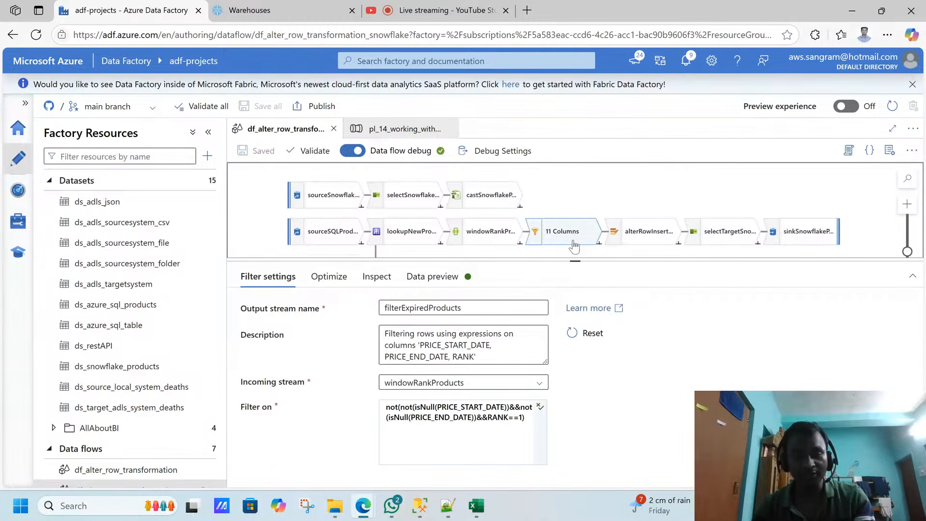
{"action": "left_click", "coordinate": [474, 413]}
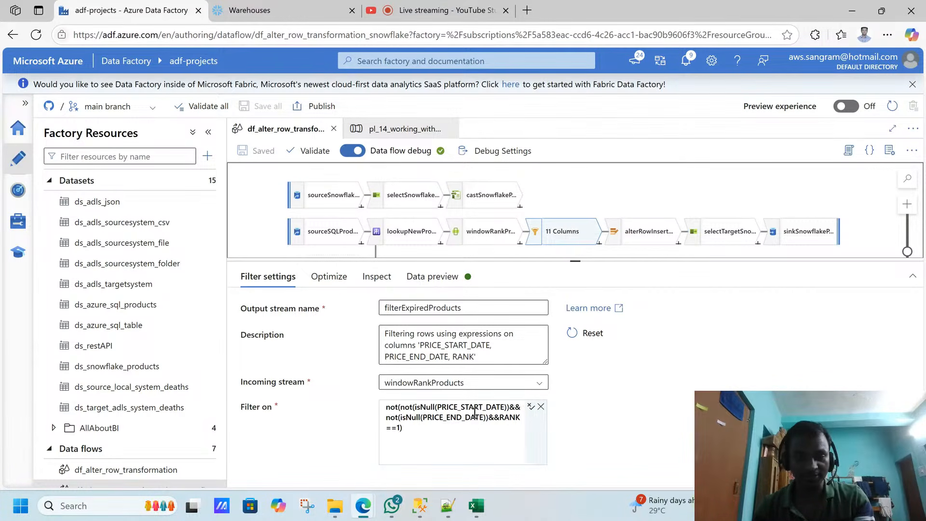
Step: Open the filterExpiredProducts data preview, return to windowRankProducts, and load its data preview
{"action": "left_click", "coordinate": [431, 277]}
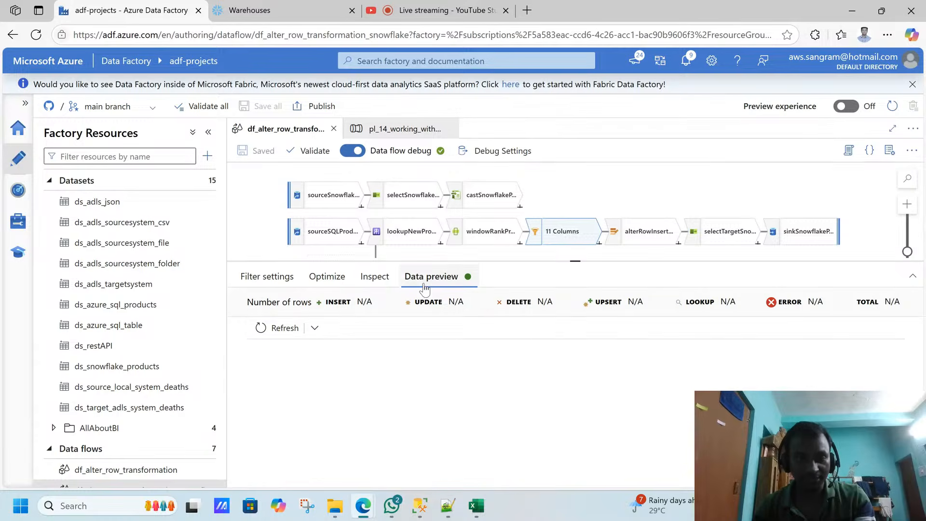
{"action": "left_click", "coordinate": [321, 329]}
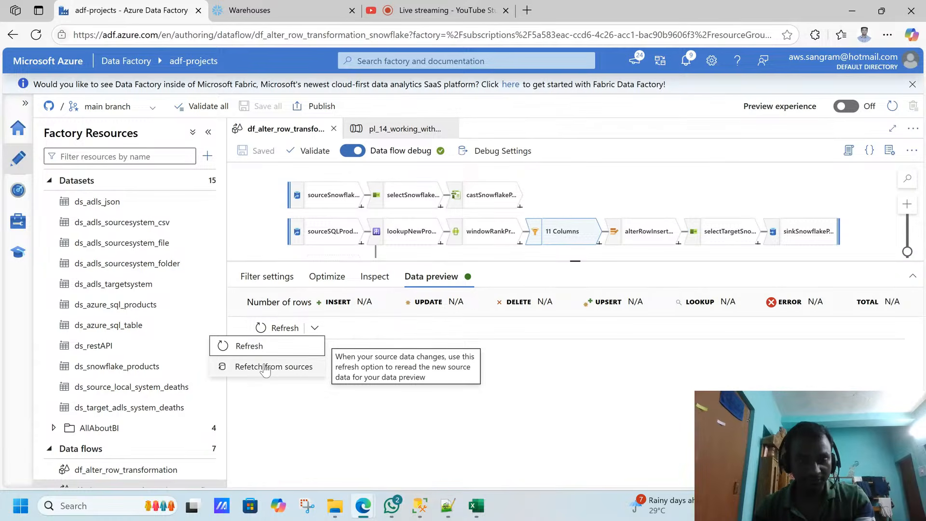
{"action": "left_click", "coordinate": [472, 231]}
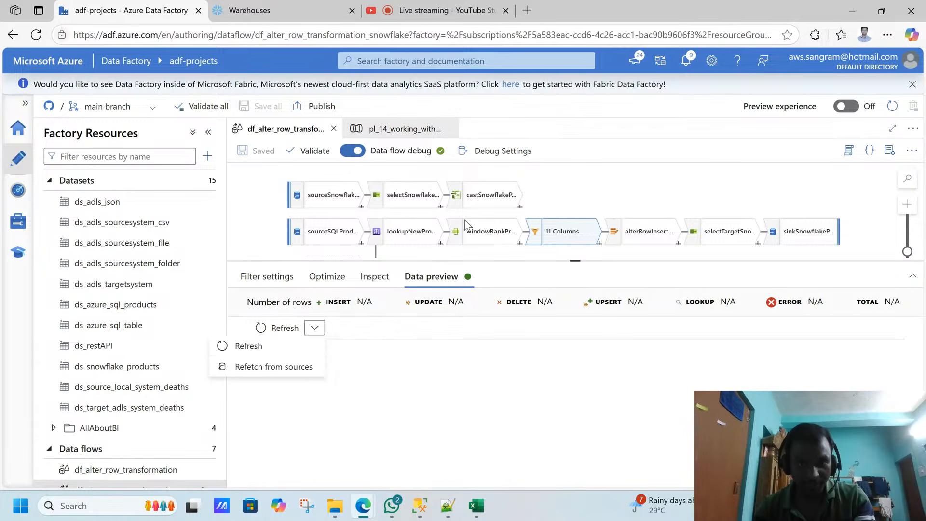
{"action": "left_click", "coordinate": [475, 235]}
{"action": "left_click_drag", "start_coordinate": [430, 261], "coordinate": [431, 273]}
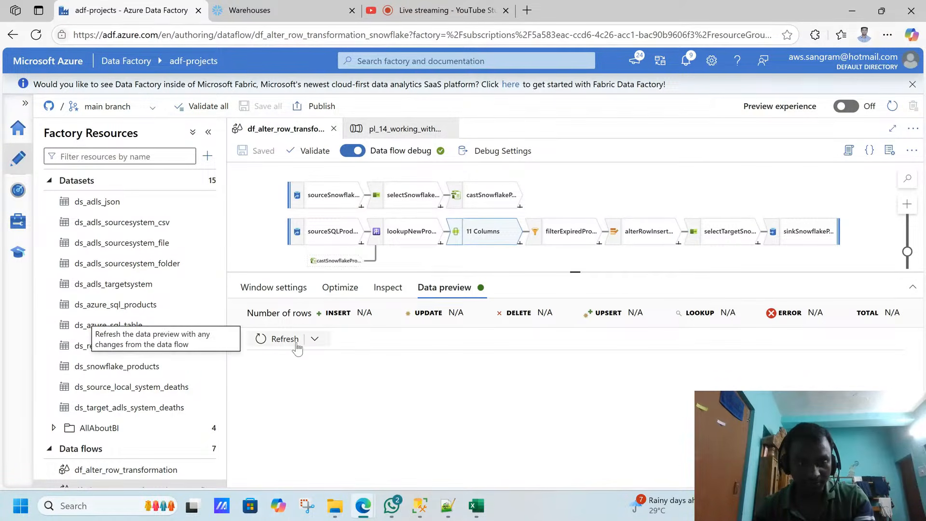
{"action": "left_click", "coordinate": [289, 344]}
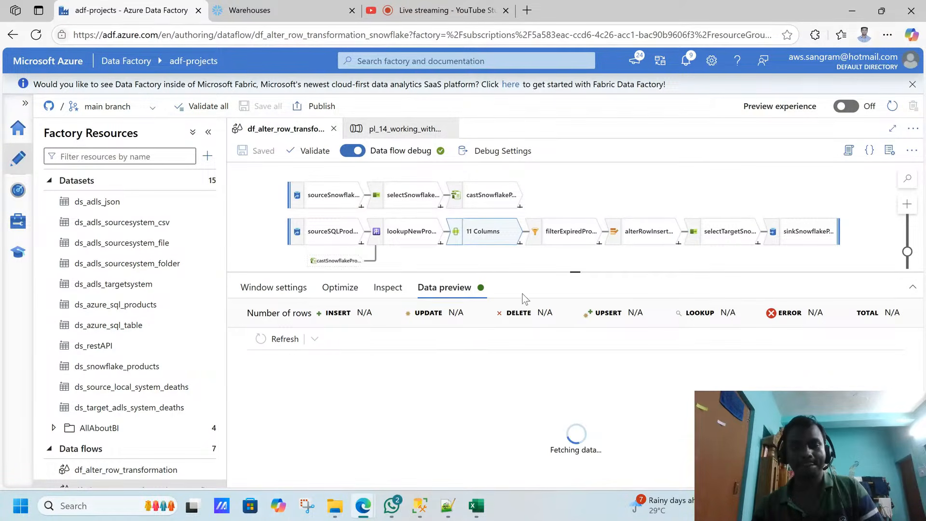
{"action": "left_click_drag", "start_coordinate": [578, 268], "coordinate": [576, 261]}
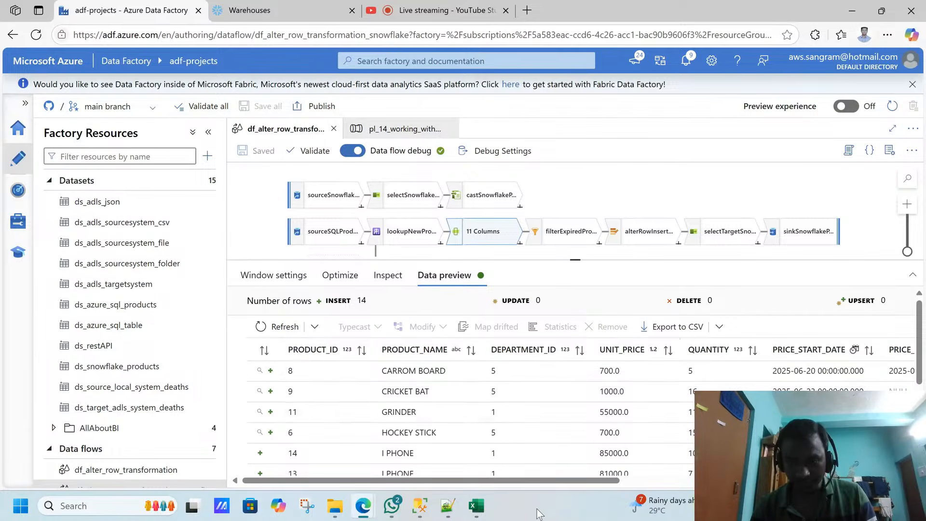
Step: Examine the I PHONE rows in the windowRankProducts preview, including their price dates, looked-up columns and ranks
{"action": "left_click_drag", "start_coordinate": [528, 480], "coordinate": [412, 467]}
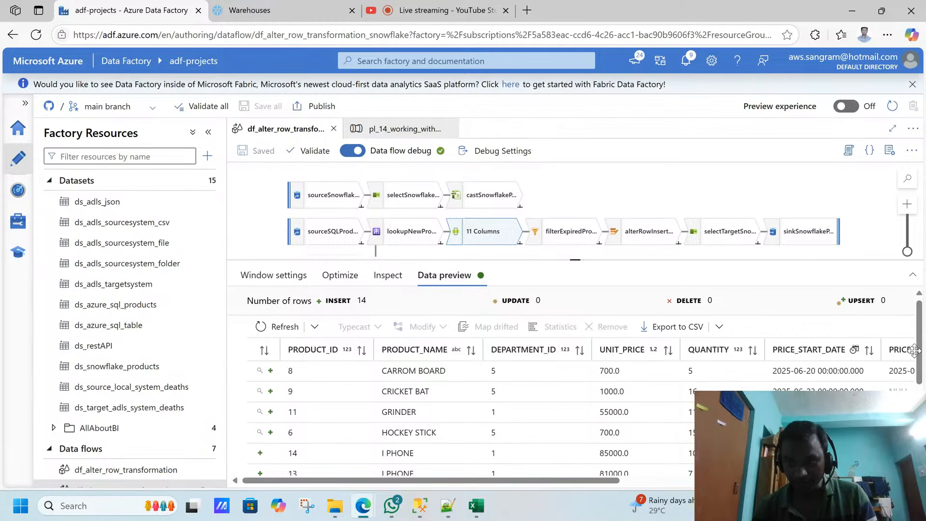
{"action": "left_click_drag", "start_coordinate": [919, 344], "coordinate": [919, 384]}
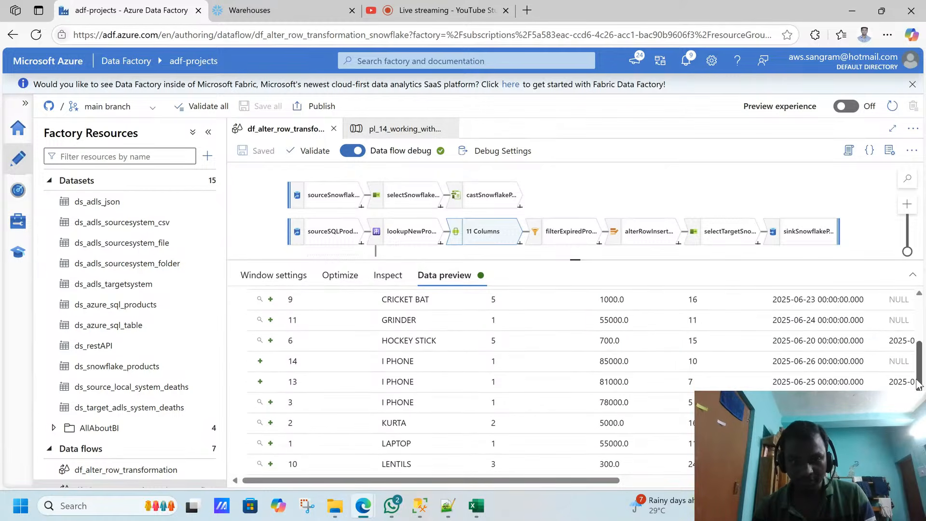
{"action": "left_click_drag", "start_coordinate": [586, 484], "coordinate": [866, 484]}
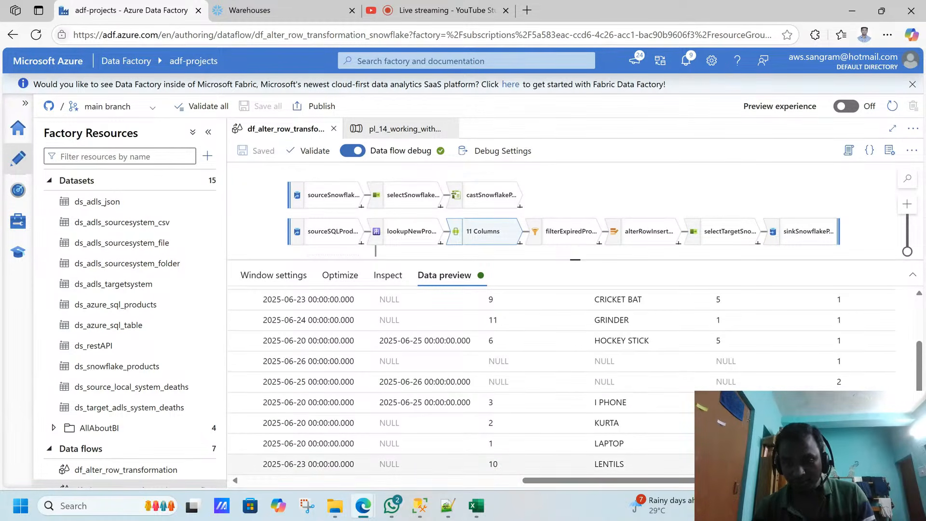
{"action": "left_click_drag", "start_coordinate": [758, 480], "coordinate": [480, 477]}
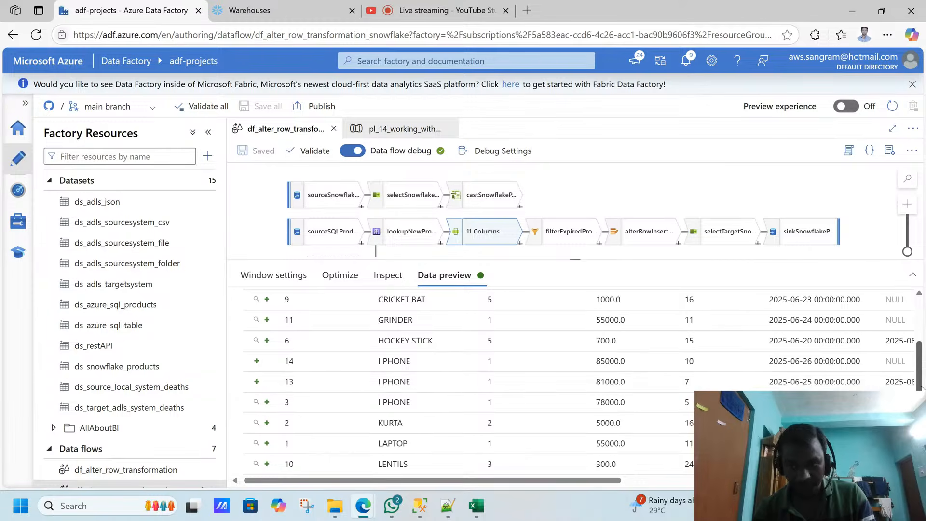
{"action": "left_click_drag", "start_coordinate": [918, 380], "coordinate": [918, 333]}
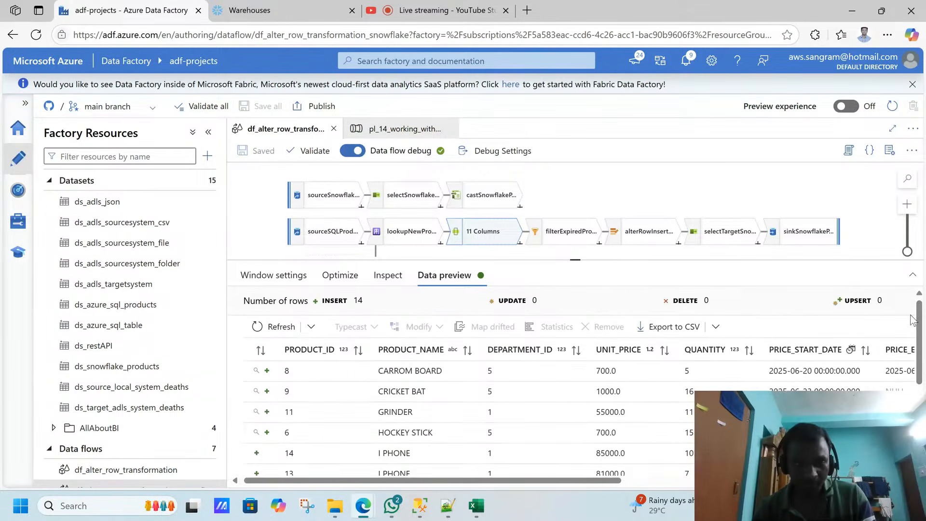
{"action": "mouse_move", "coordinate": [423, 506]}
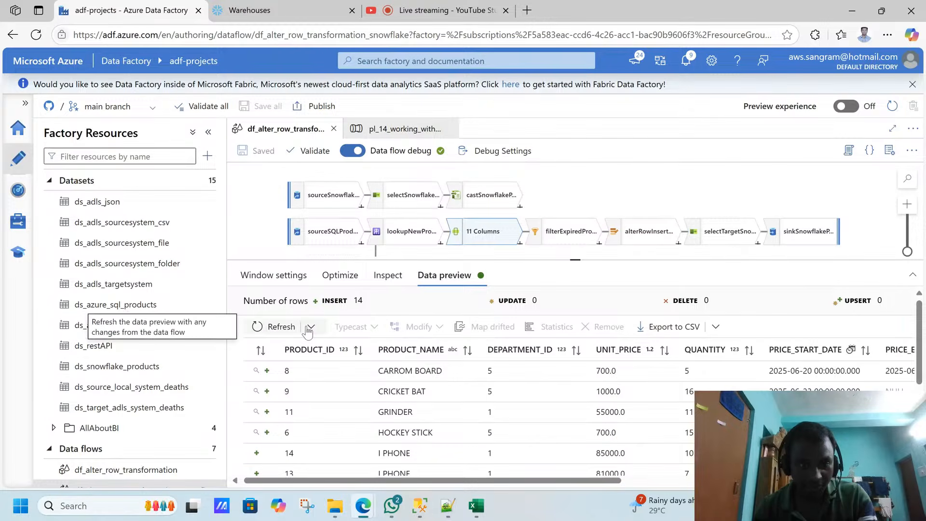
Step: Refetch the windowRankProducts preview from the sources and compare the I PHONE rows' prices, start and end dates, and ranks
{"action": "left_click", "coordinate": [311, 327]}
{"action": "left_click", "coordinate": [270, 366]}
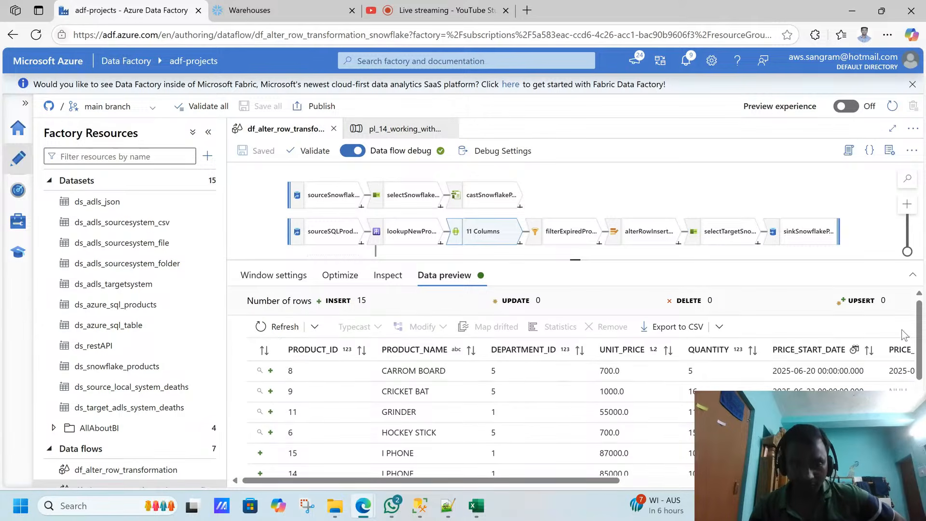
{"action": "scroll", "coordinate": [628, 328], "scroll_direction": "down", "scroll_amount": 3}
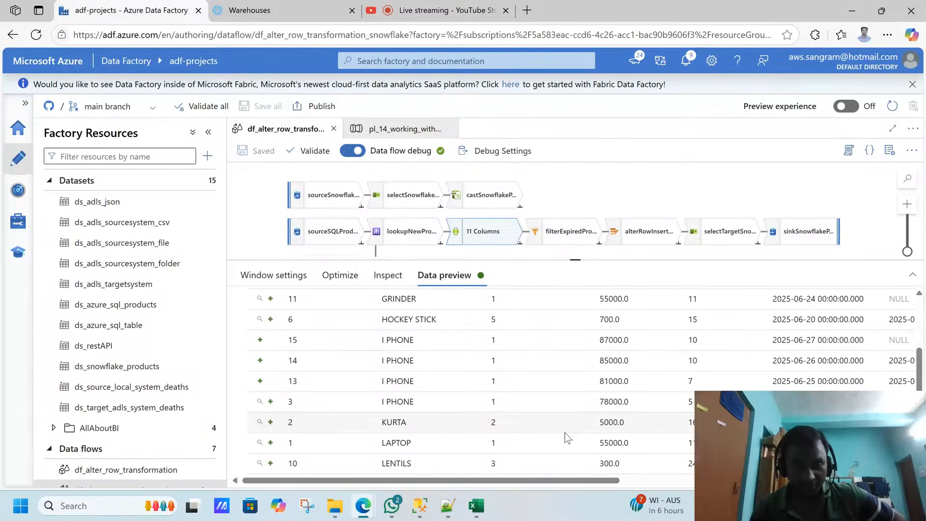
{"action": "left_click_drag", "start_coordinate": [559, 482], "coordinate": [838, 481]}
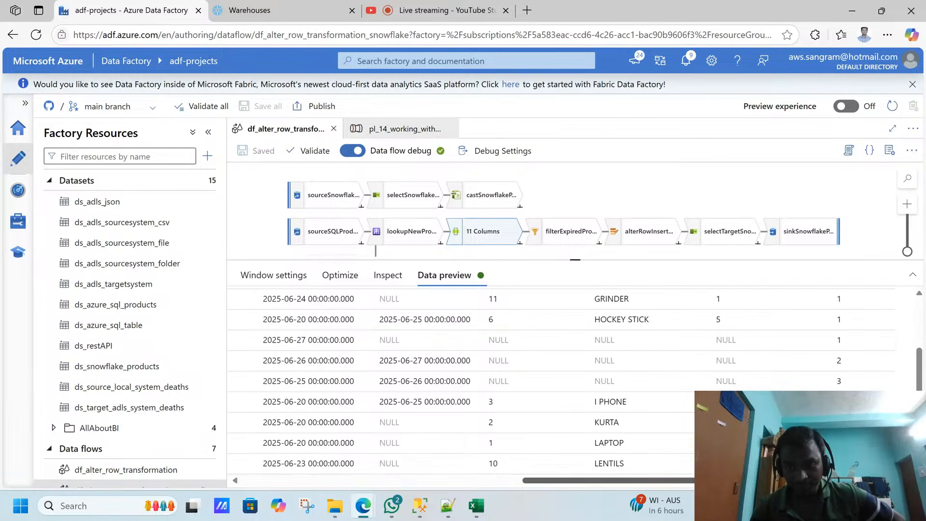
{"action": "scroll", "coordinate": [464, 453], "scroll_direction": "left", "scroll_amount": 10}
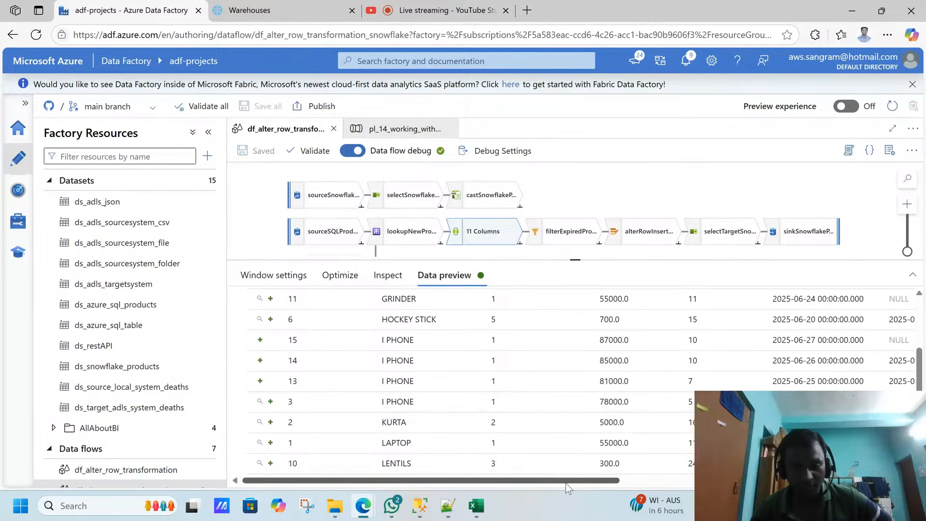
{"action": "left_click_drag", "start_coordinate": [566, 484], "coordinate": [847, 483]}
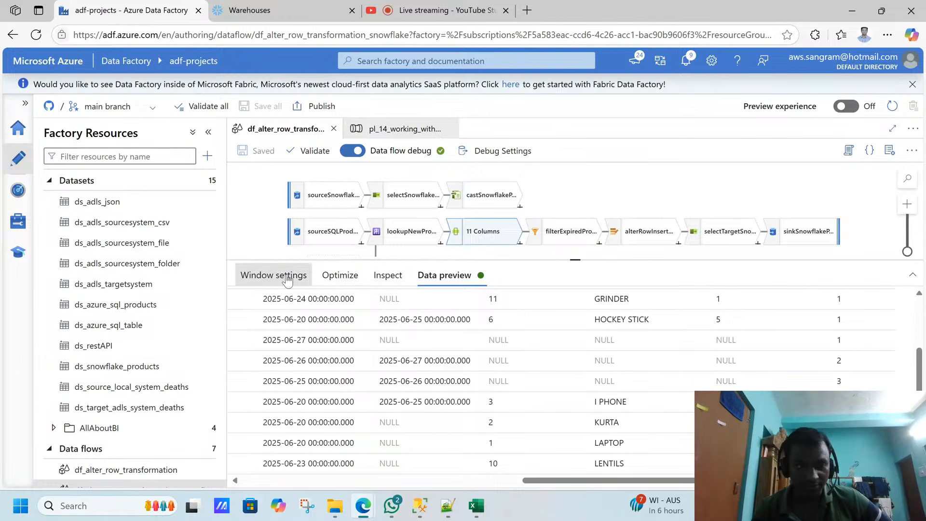
Step: Review the windowRankProducts Over and Sort settings, checking the I PHONE rows in SQL Server Management Studio in between
{"action": "left_click", "coordinate": [288, 279]}
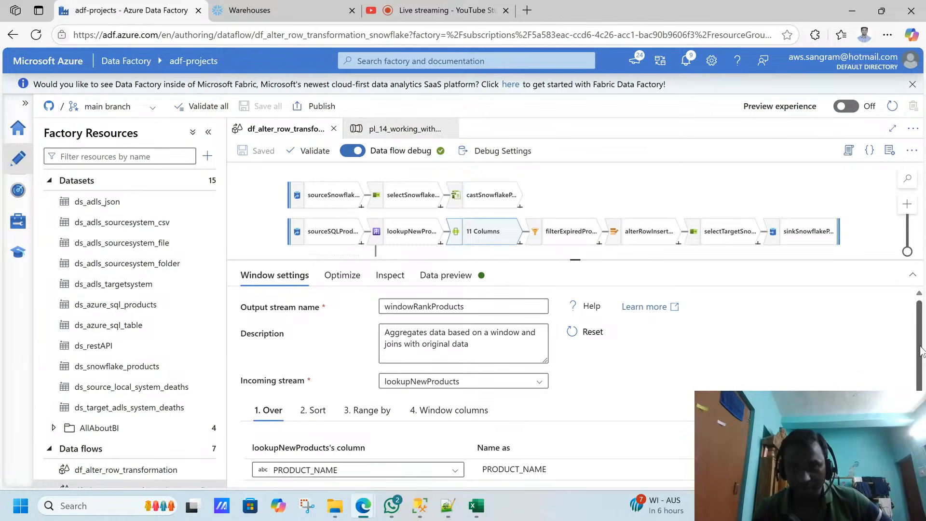
{"action": "scroll", "coordinate": [919, 372], "scroll_direction": "down", "scroll_amount": 1}
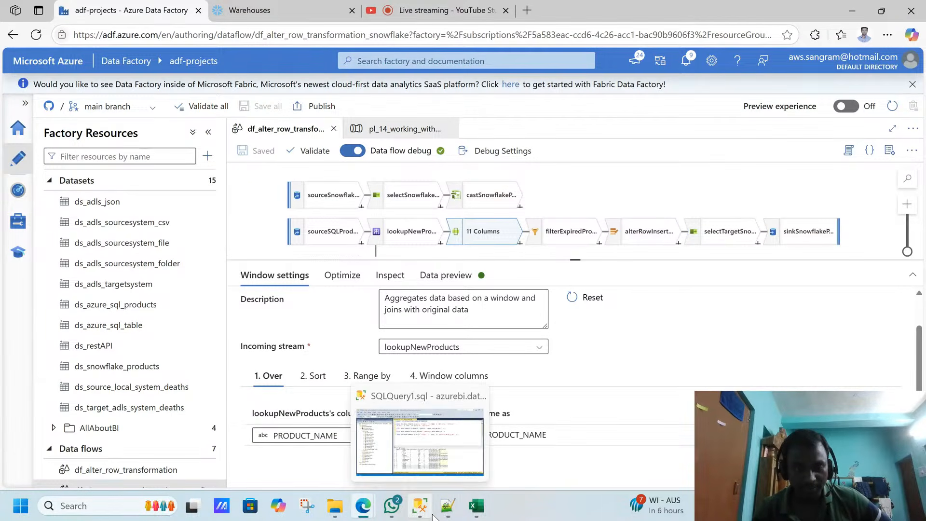
{"action": "left_click", "coordinate": [426, 512]}
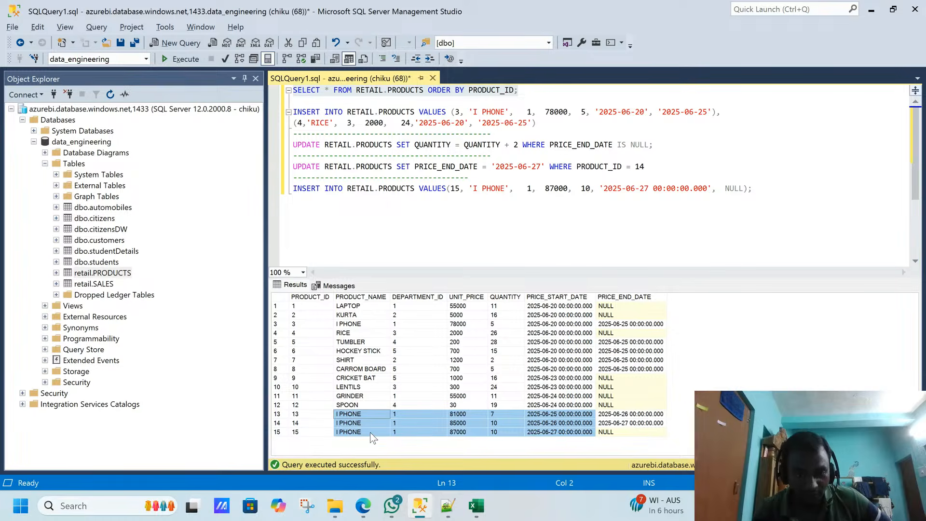
{"action": "key", "text": "alt+Tab"}
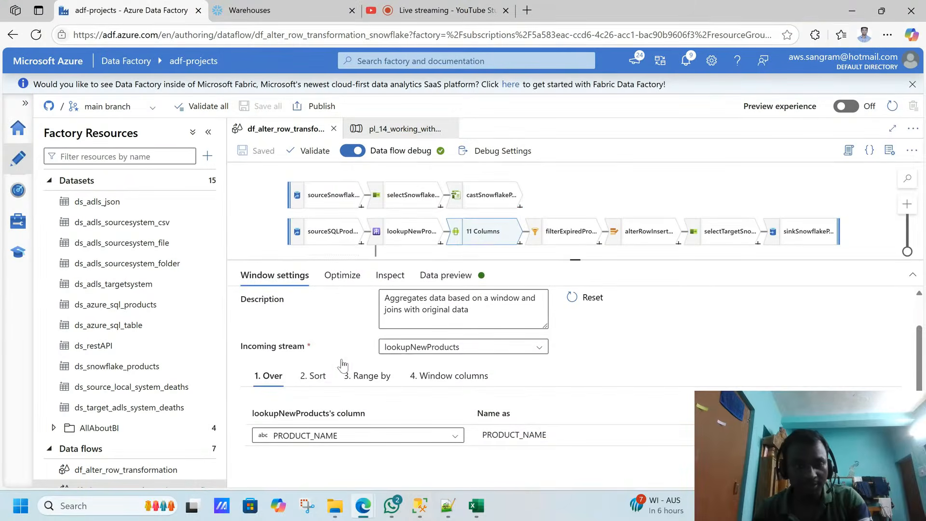
{"action": "left_click", "coordinate": [313, 376]}
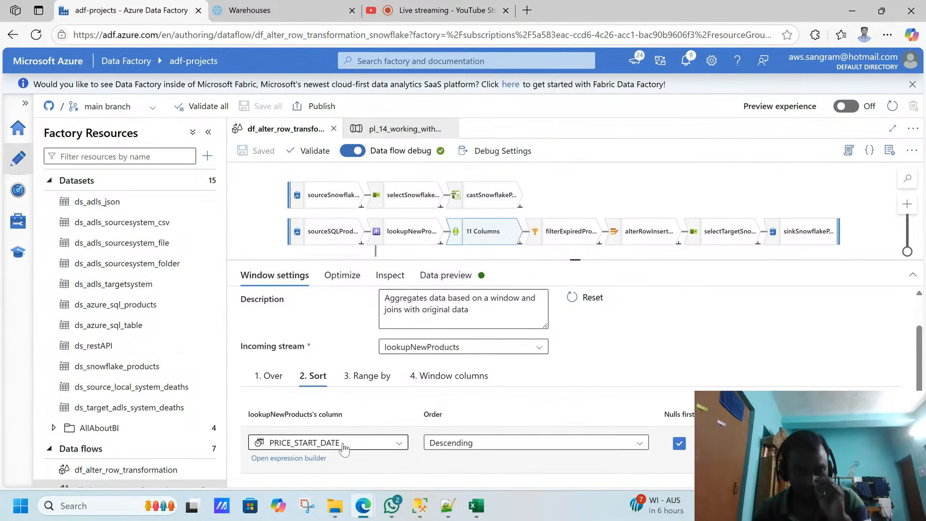
Step: Compare the PRICE_START_DATE values of the I PHONE rows in SQL Server Management Studio with the window sort settings
{"action": "key", "text": "alt+Tab"}
{"action": "left_click_drag", "start_coordinate": [347, 414], "coordinate": [499, 419]}
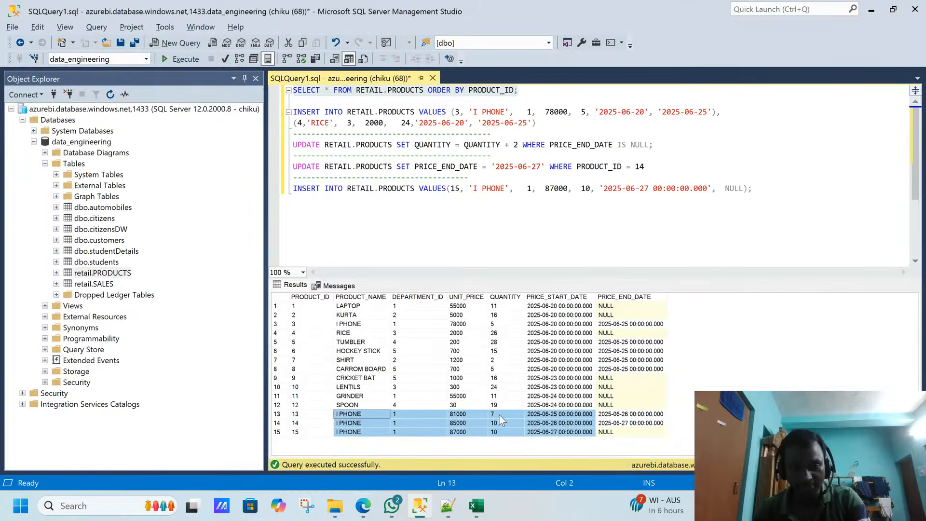
{"action": "left_click", "coordinate": [571, 417]}
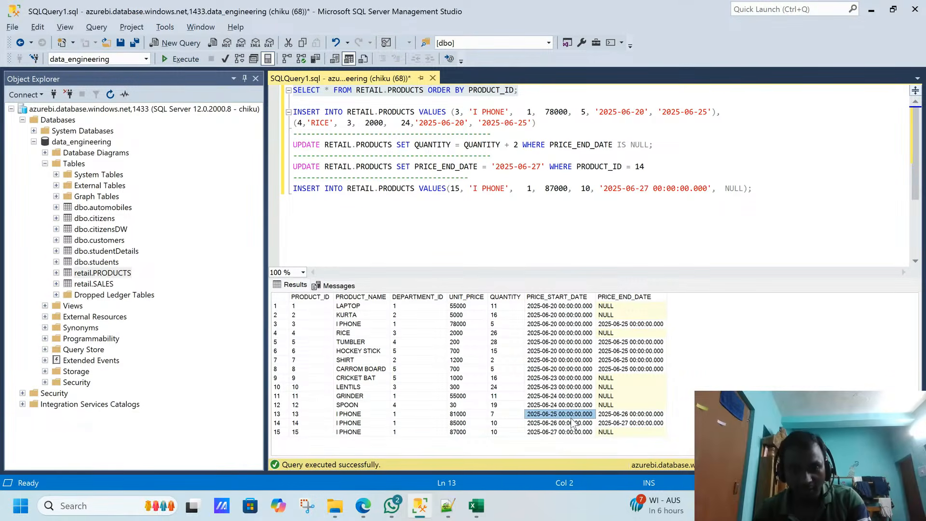
{"action": "left_click", "coordinate": [553, 323]}
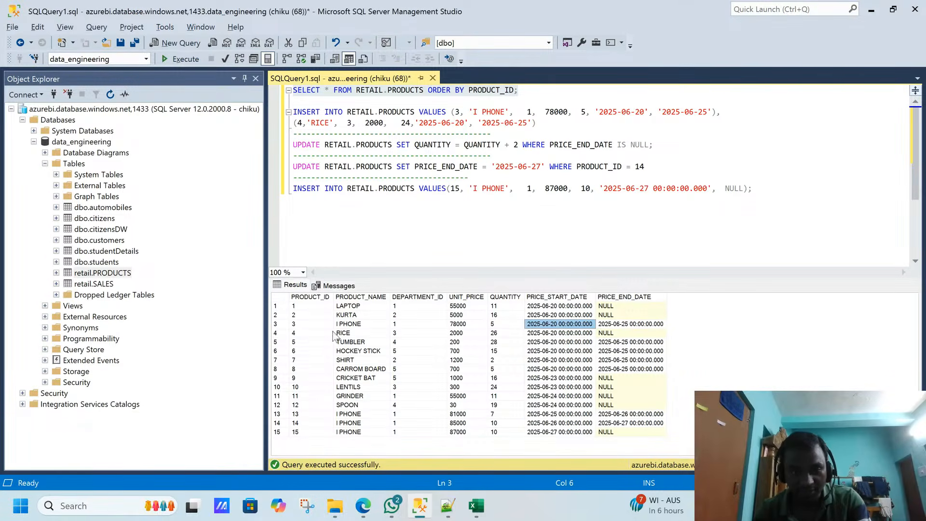
{"action": "left_click", "coordinate": [304, 324]}
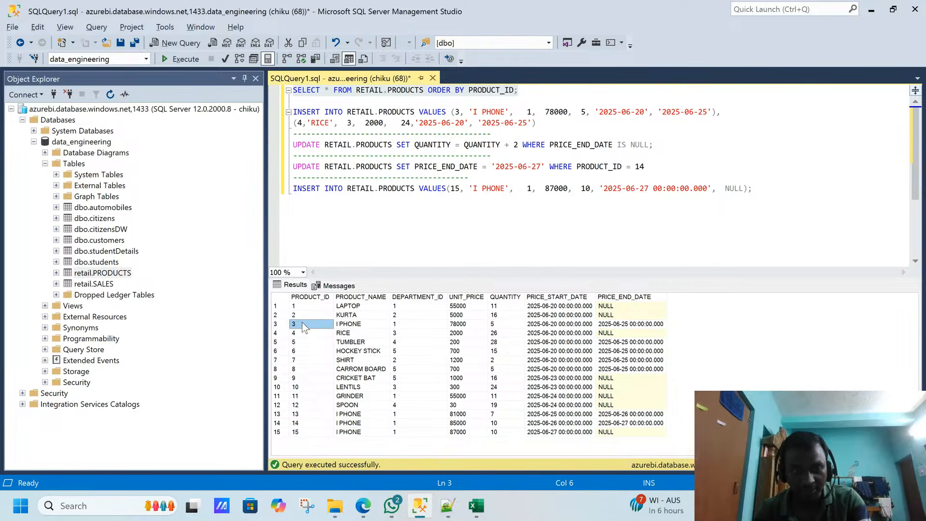
{"action": "left_click", "coordinate": [564, 324]}
{"action": "left_click", "coordinate": [562, 413]}
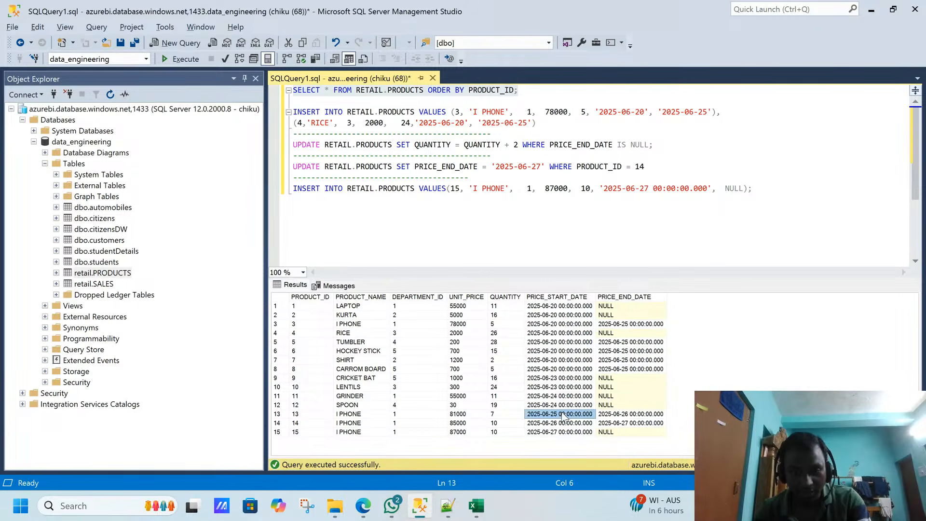
{"action": "left_click_drag", "start_coordinate": [558, 423], "coordinate": [554, 434]}
{"action": "left_click", "coordinate": [553, 433]}
{"action": "key", "text": "alt+Tab"}
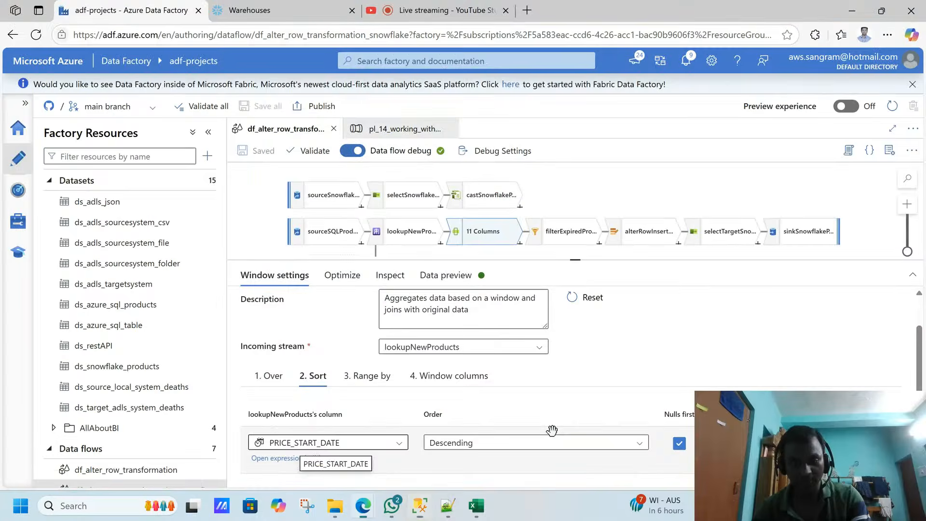
Step: Refresh the filterExpiredProducts data preview and review its filter expression on PRICE_START_DATE, PRICE_END_DATE and RANK
{"action": "left_click", "coordinate": [569, 243]}
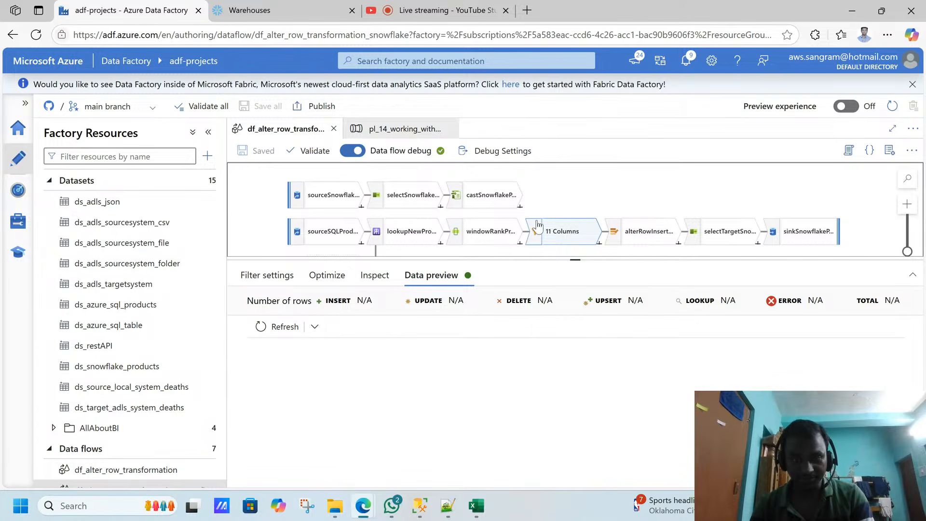
{"action": "left_click", "coordinate": [285, 327]}
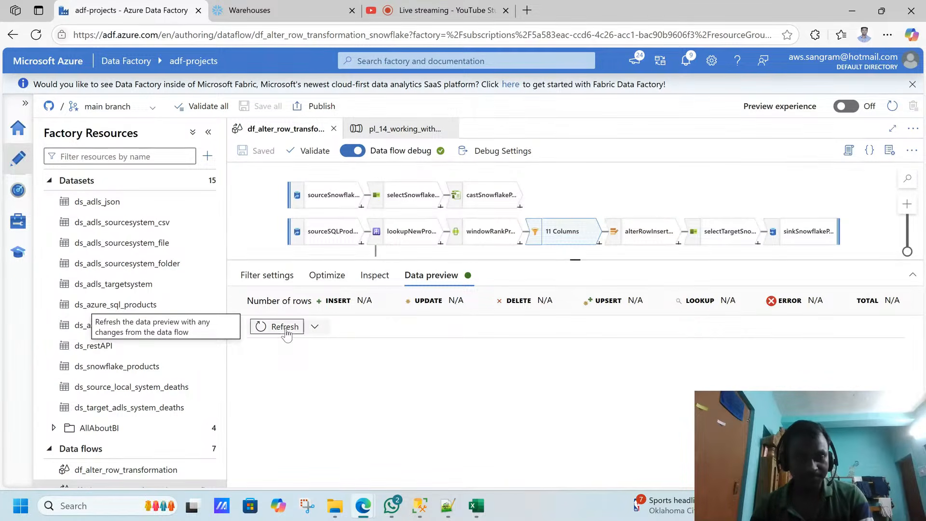
{"action": "left_click", "coordinate": [266, 275]}
{"action": "left_click", "coordinate": [442, 439]}
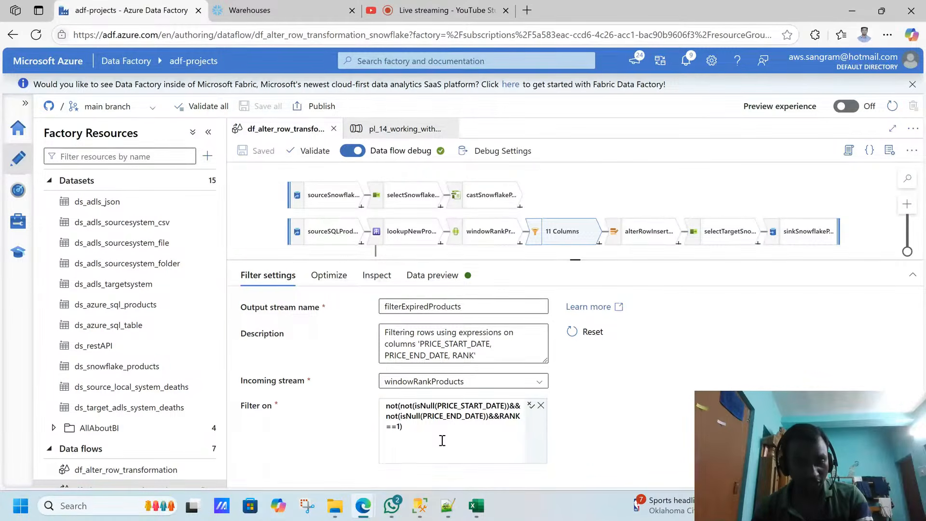
Step: In SQL Server Management Studio, examine the start and end dates of the TUMBLER through CARROM BOARD rows and the first I PHONE row
{"action": "key", "text": "alt+Tab"}
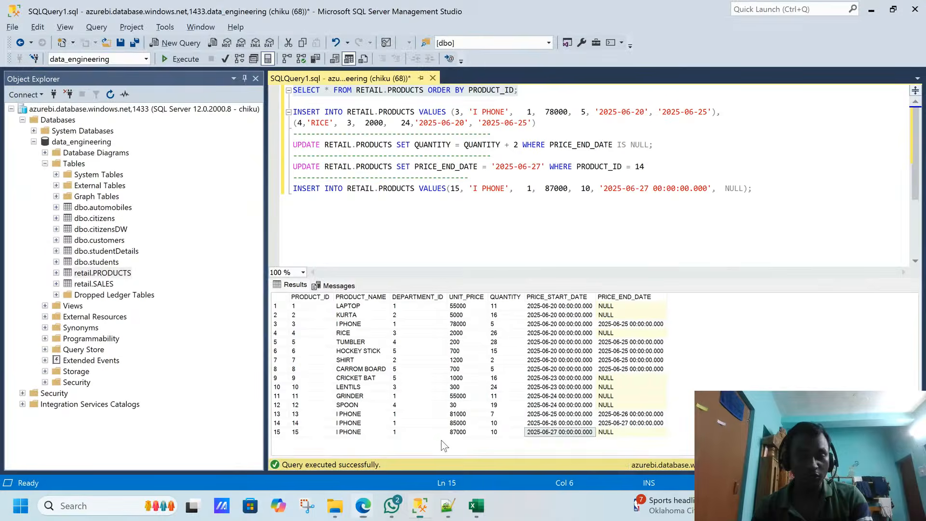
{"action": "left_click_drag", "start_coordinate": [368, 345], "coordinate": [630, 374]}
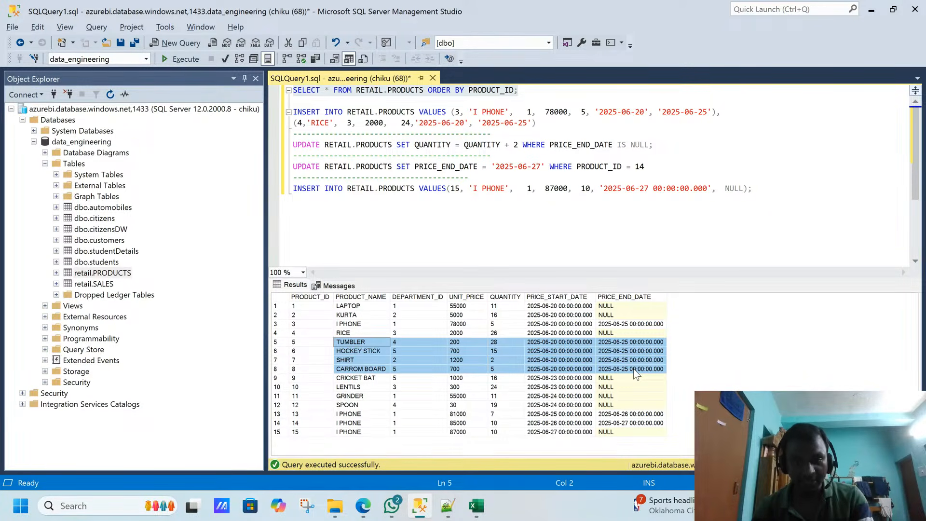
{"action": "left_click", "coordinate": [372, 343]}
{"action": "left_click_drag", "start_coordinate": [605, 373], "coordinate": [372, 340]}
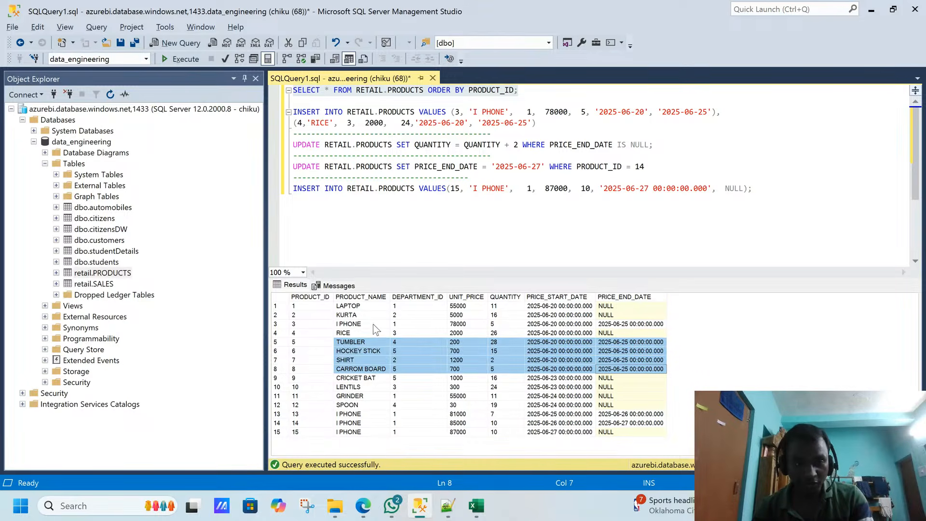
{"action": "left_click", "coordinate": [373, 324]}
{"action": "left_click", "coordinate": [603, 325]}
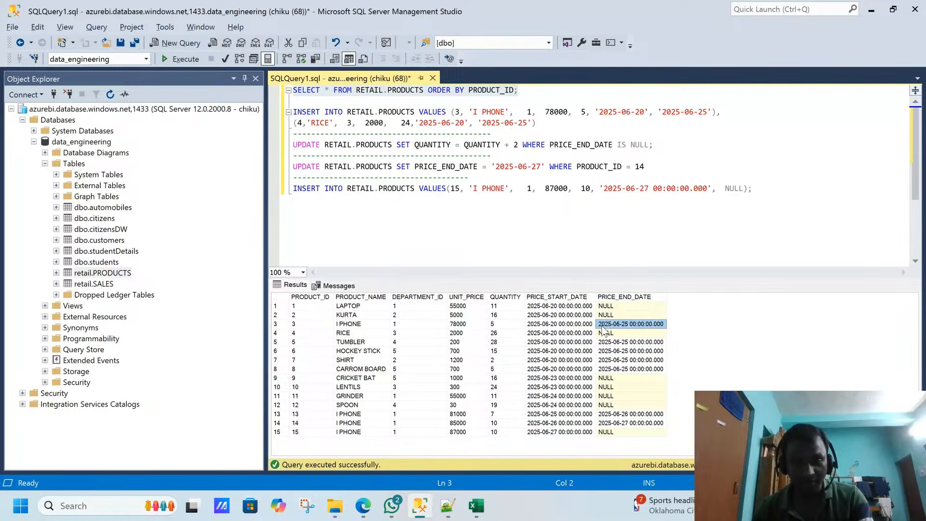
Step: Switch to Snowflake and list the tables of the STREAM schema in the CLICKSTREAM database
{"action": "key", "text": "alt+Tab"}
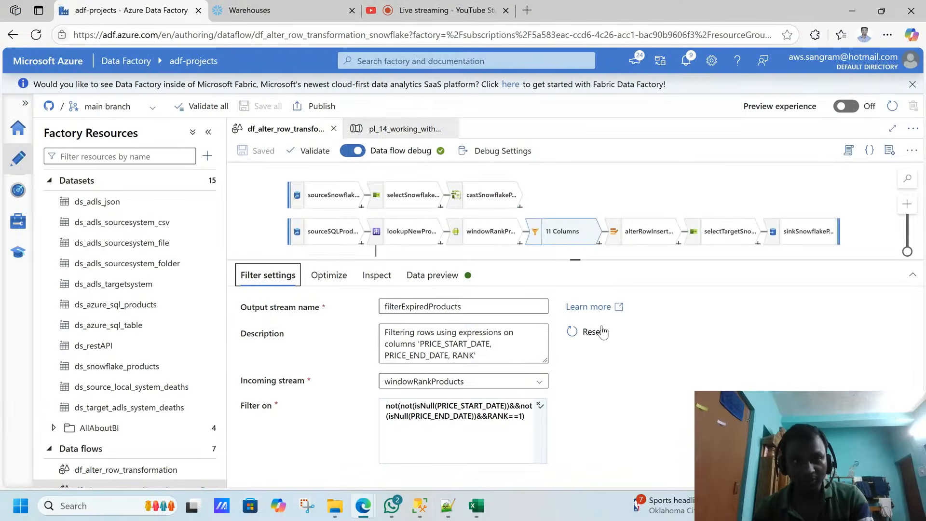
{"action": "left_click", "coordinate": [305, 16]}
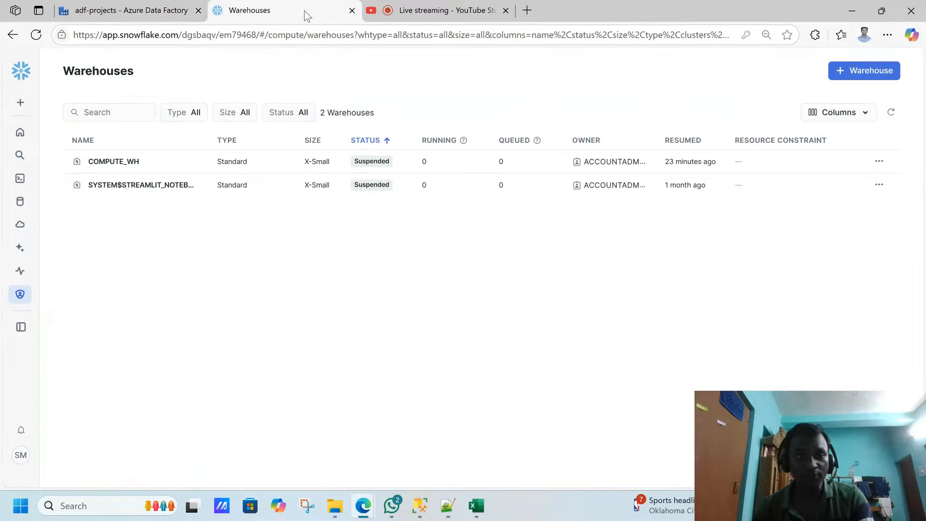
{"action": "mouse_move", "coordinate": [16, 211]}
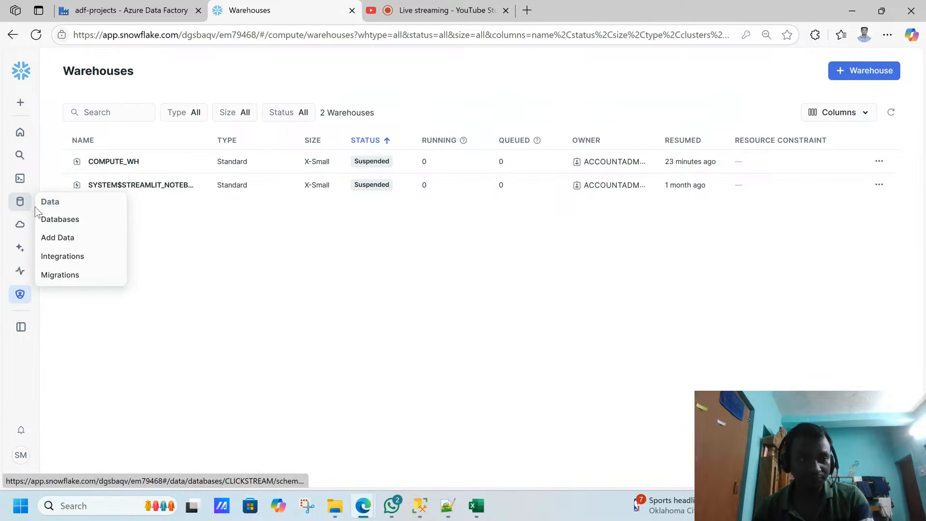
{"action": "left_click", "coordinate": [45, 223]}
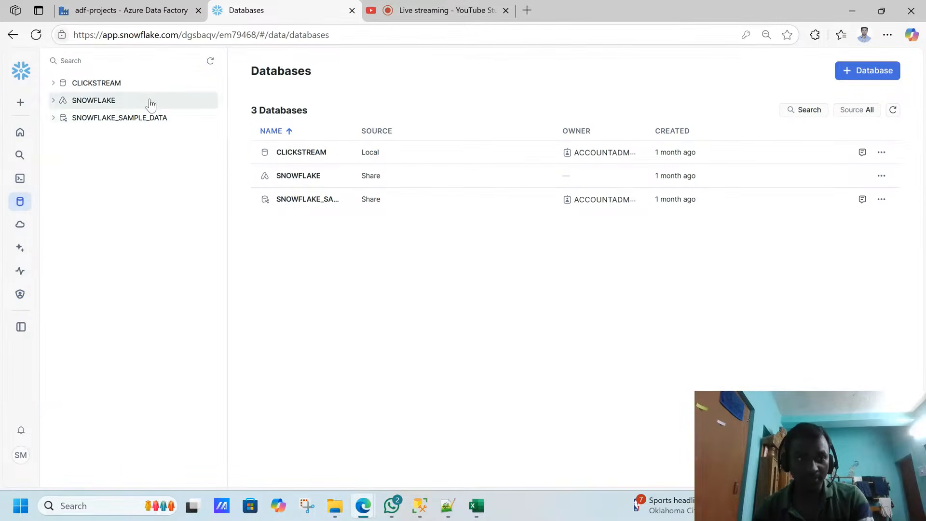
{"action": "left_click", "coordinate": [139, 88]}
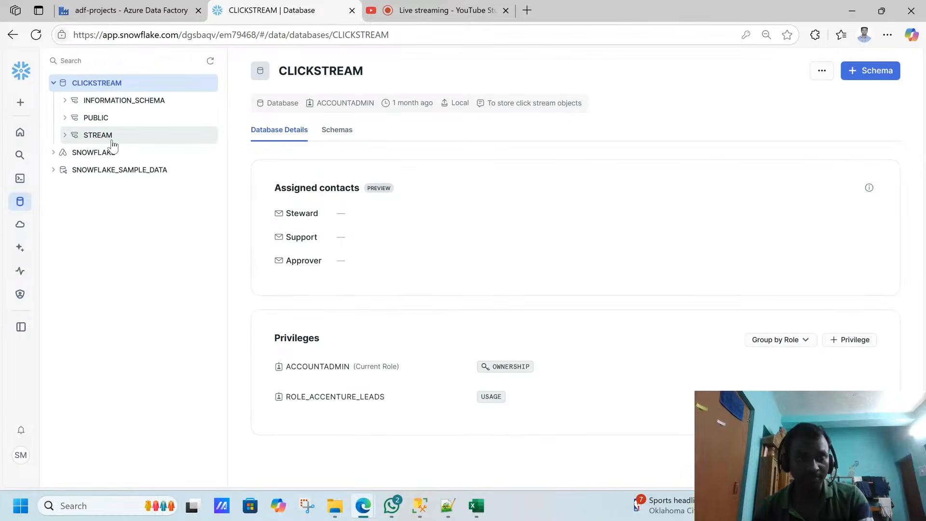
{"action": "key", "text": "ctrl+shift+Tab"}
{"action": "key", "text": "ctrl+Tab"}
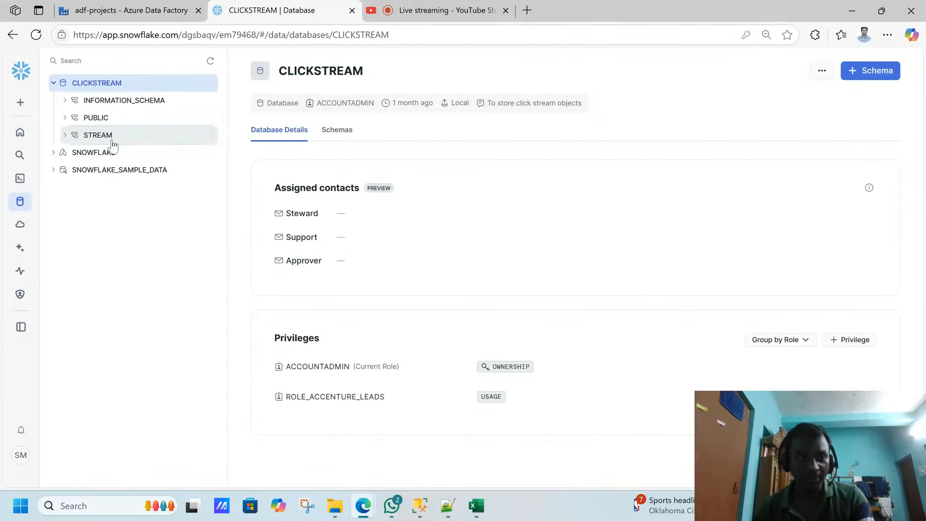
{"action": "left_click", "coordinate": [110, 136]}
{"action": "left_click", "coordinate": [111, 155]}
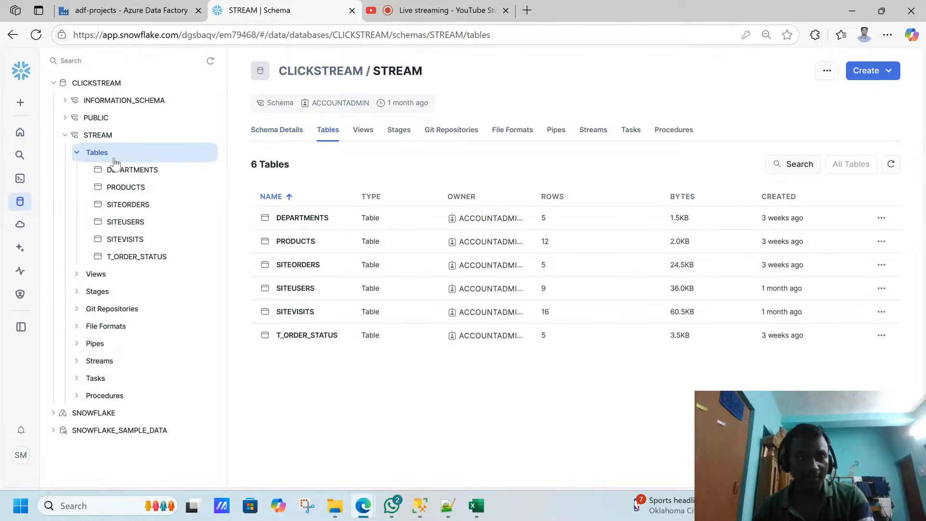
Step: Open the data preview of the PRODUCTS table in Snowflake's STREAM schema
{"action": "key", "text": "ctrl+shift+Tab"}
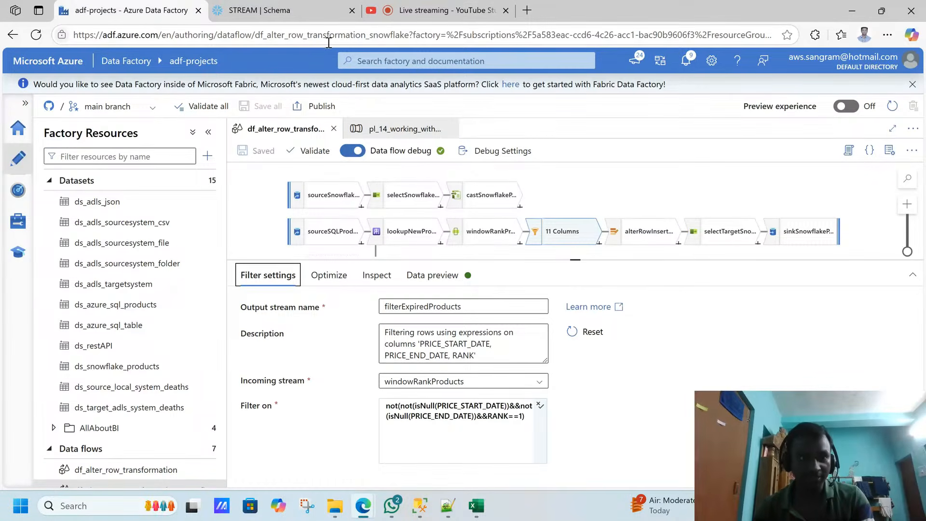
{"action": "left_click", "coordinate": [357, 7]}
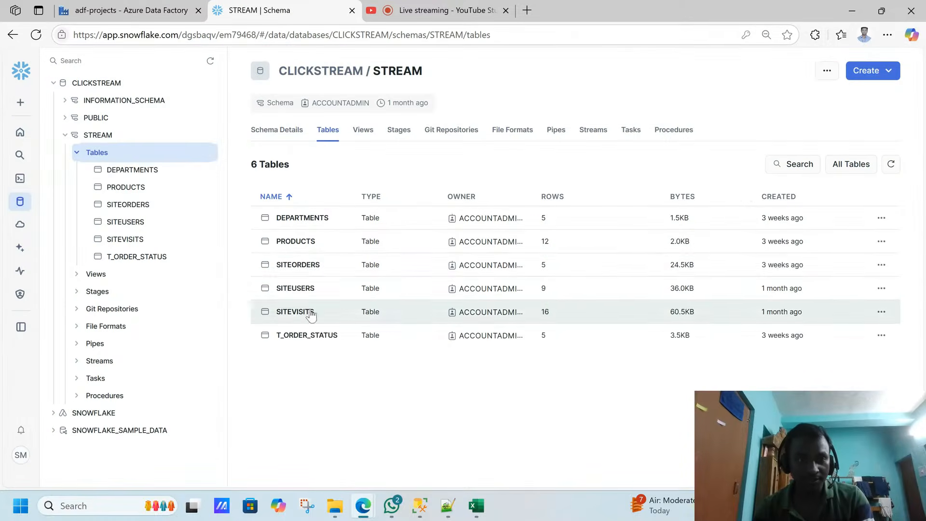
{"action": "left_click", "coordinate": [301, 251]}
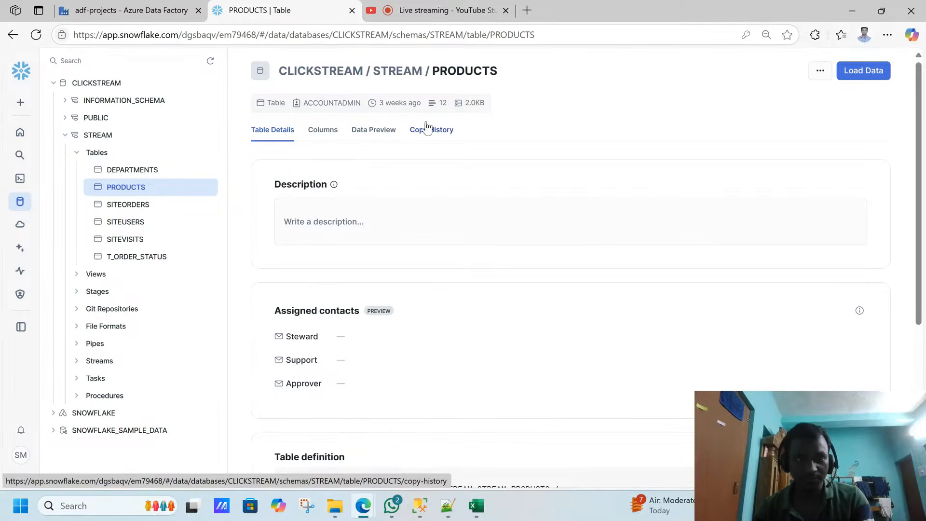
{"action": "left_click", "coordinate": [380, 133]}
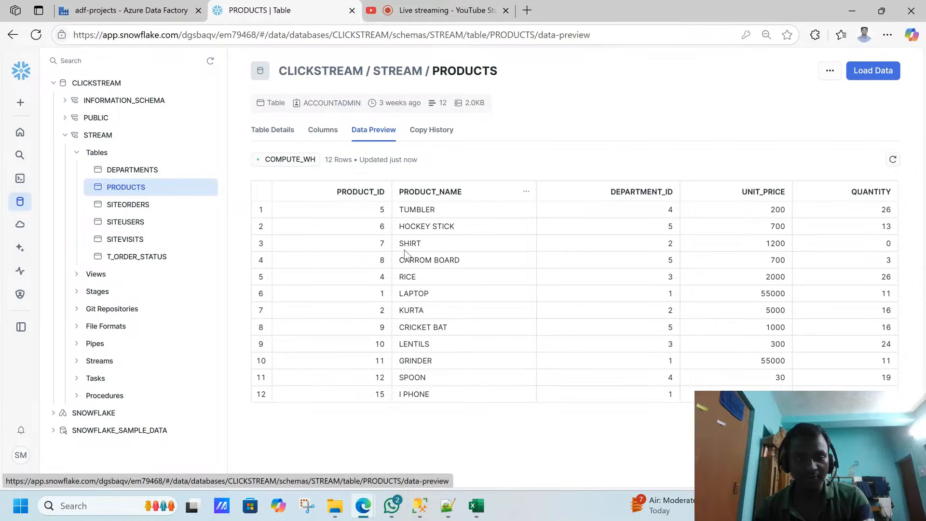
Step: Compare the TUMBLER through CARROM BOARD rows in SQL Server Management Studio with the Snowflake PRODUCTS preview
{"action": "left_click", "coordinate": [420, 506]}
{"action": "left_click_drag", "start_coordinate": [358, 343], "coordinate": [617, 372]}
{"action": "key", "text": "alt+Tab"}
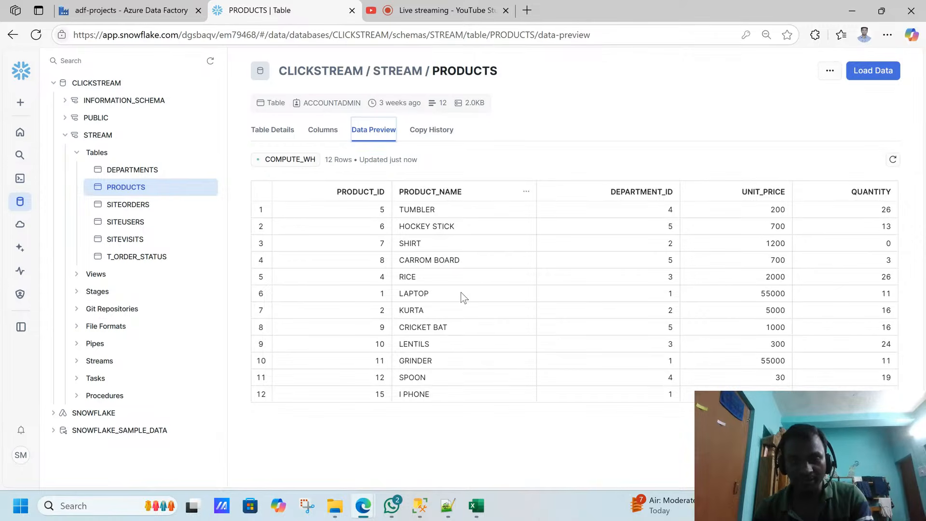
{"action": "key", "text": "alt+Tab"}
{"action": "key", "text": "alt+Tab"}
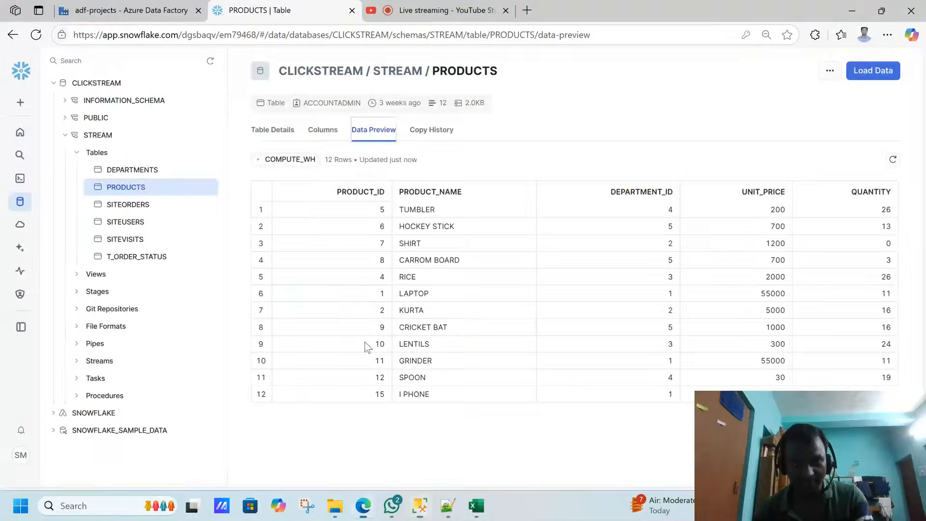
Step: Sort the Snowflake PRODUCTS preview by PRODUCT_ID ascending and compare it with the SQL Server Management Studio results
{"action": "left_click", "coordinate": [286, 193]}
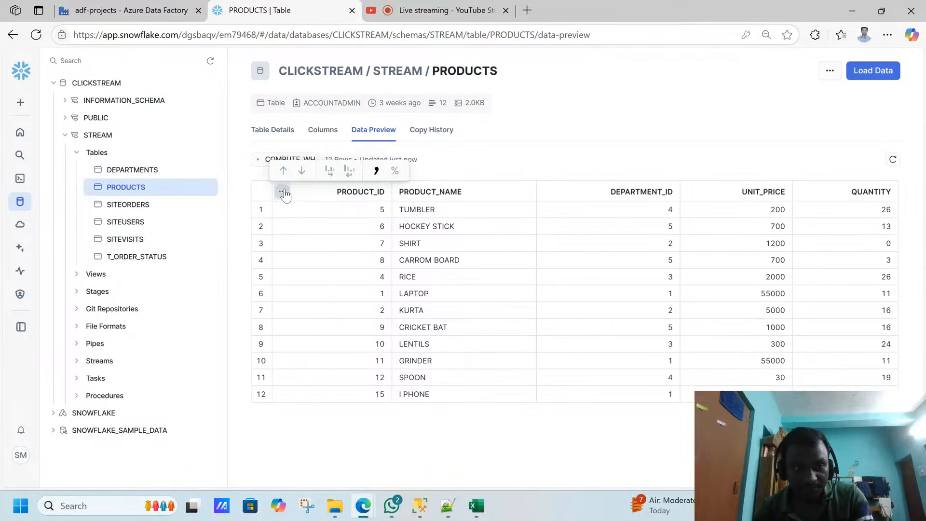
{"action": "left_click", "coordinate": [284, 170]}
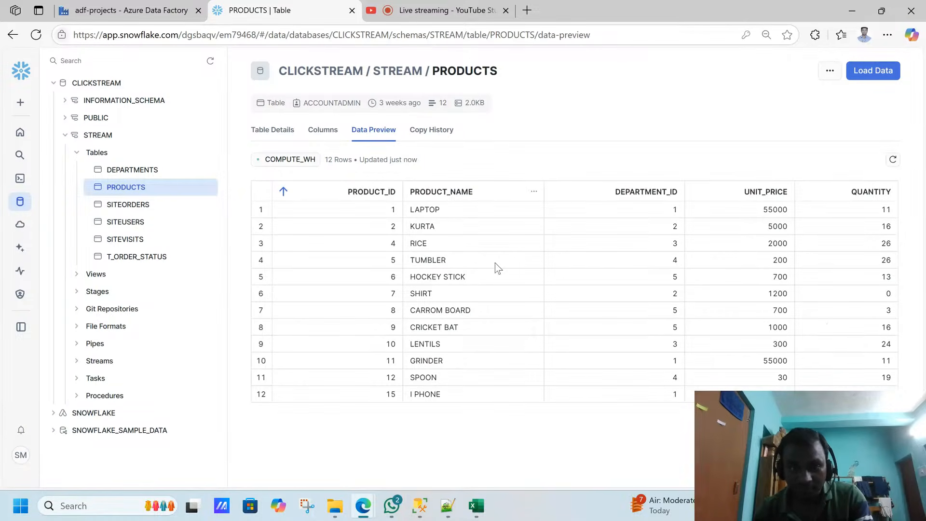
{"action": "key", "text": "alt+Tab"}
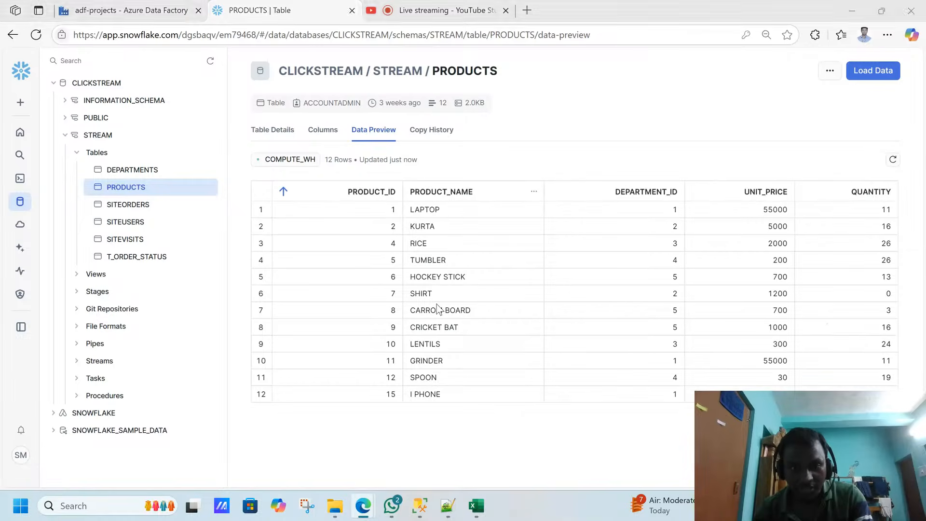
{"action": "key", "text": "alt+Tab"}
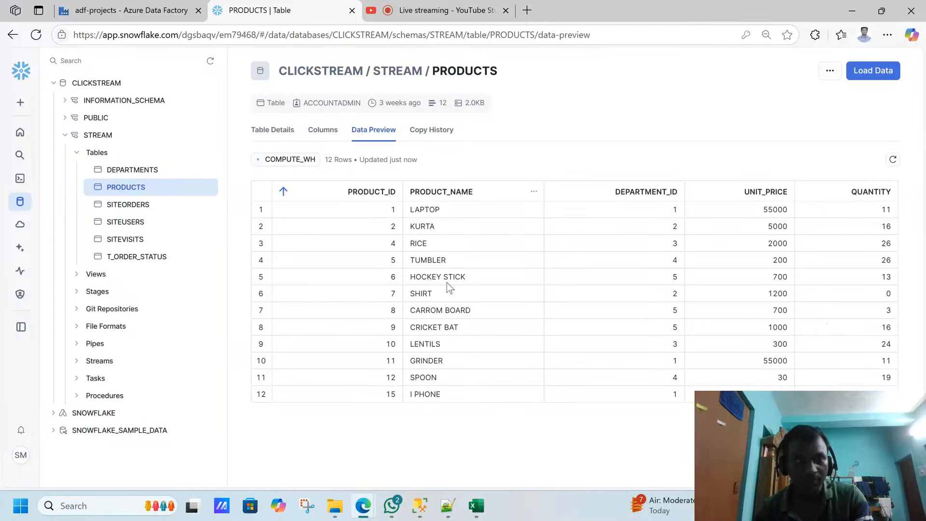
Step: Return to Azure Data Factory and review the update and insert conditions of the alterRowInsertUpdate transformation
{"action": "left_click", "coordinate": [45, 2]}
{"action": "left_click", "coordinate": [107, 15]}
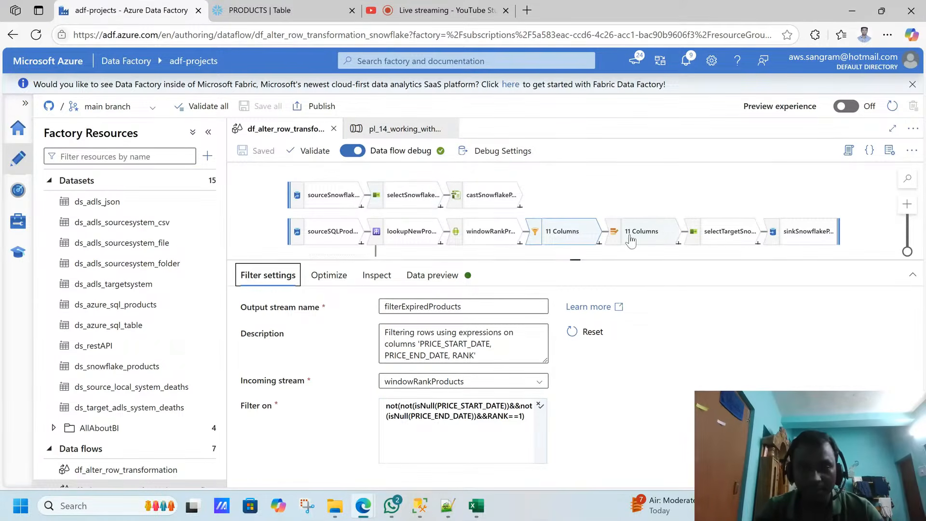
{"action": "key", "text": "ctrl+Tab"}
{"action": "key", "text": "ctrl+shift+Tab"}
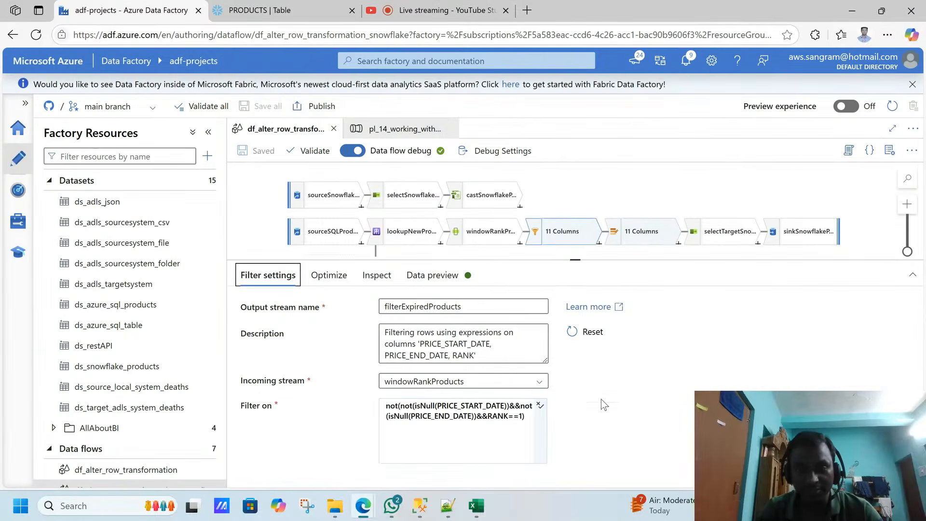
{"action": "left_click", "coordinate": [644, 234]}
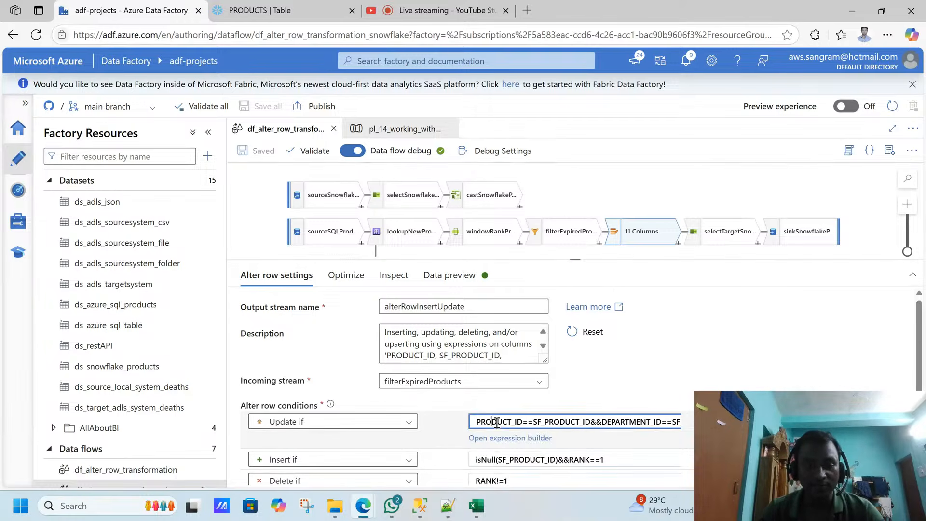
{"action": "double_click", "coordinate": [501, 440]}
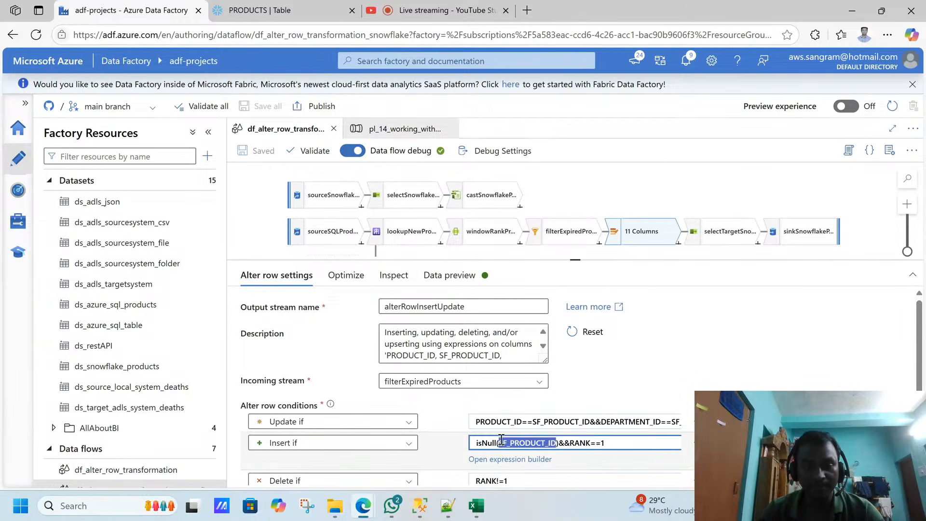
{"action": "left_click", "coordinate": [505, 420]}
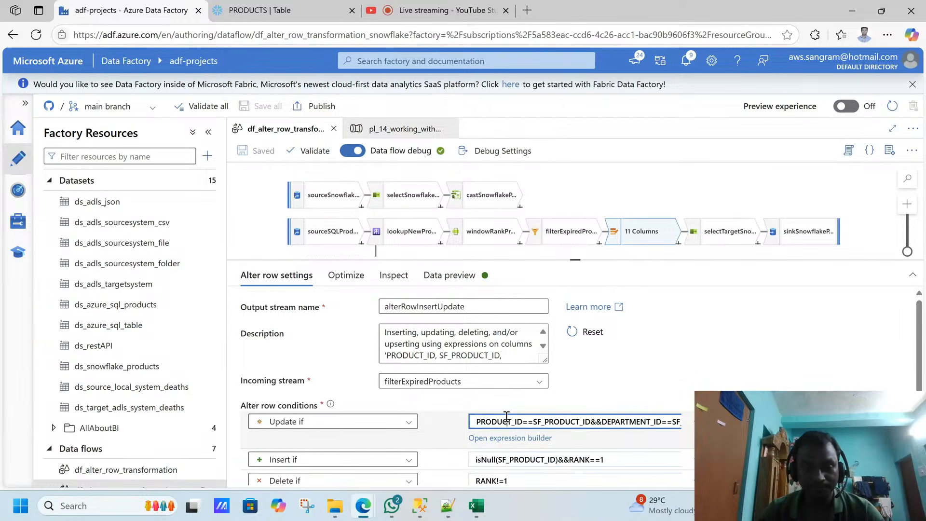
Step: Examine the SF_PRODUCT_ID comparison of the Update if condition in the expression builder, then leave it without saving
{"action": "left_click", "coordinate": [503, 444]}
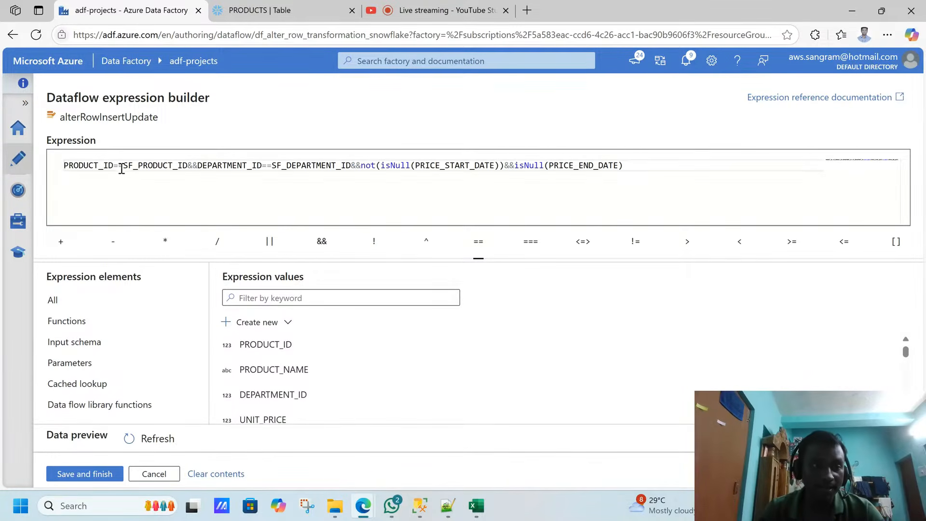
{"action": "left_click_drag", "start_coordinate": [124, 166], "coordinate": [186, 170]}
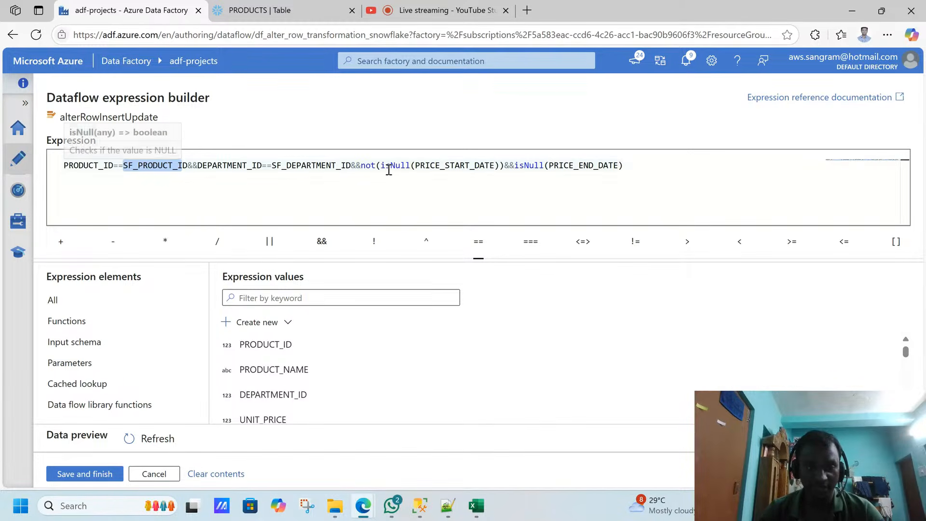
{"action": "left_click", "coordinate": [160, 477]}
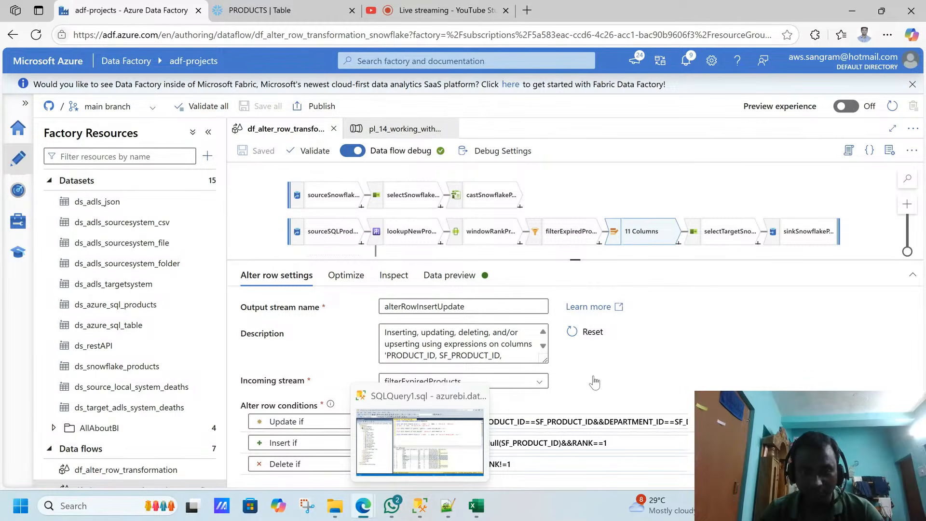
Step: Reopen the Update if condition in the expression builder and highlight its PRICE_START_DATE and PRICE_END_DATE null checks
{"action": "left_click", "coordinate": [578, 421]}
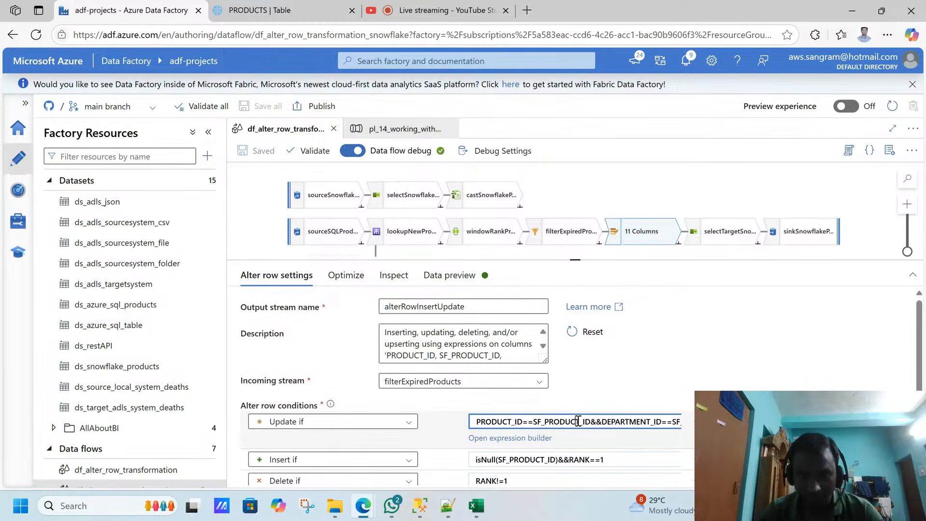
{"action": "left_click", "coordinate": [521, 438]}
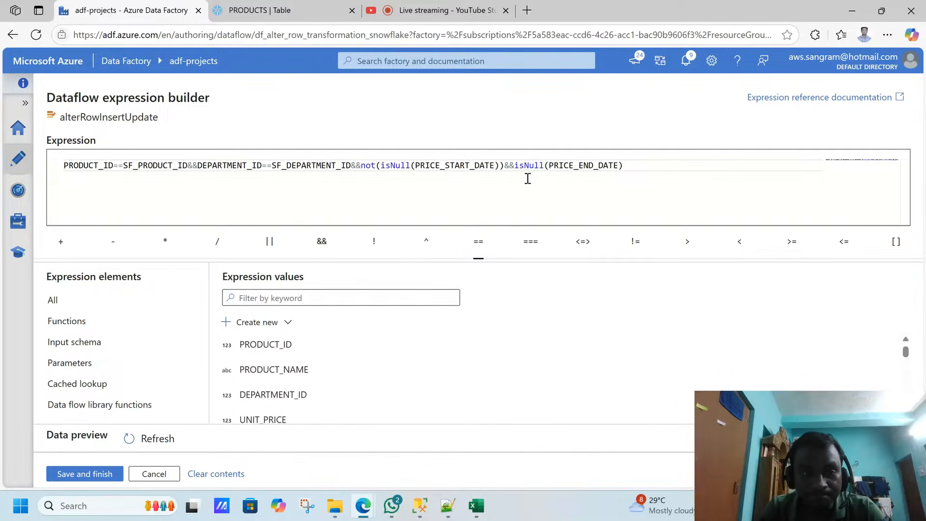
{"action": "left_click", "coordinate": [362, 165], "text": "shift"}
{"action": "left_click", "coordinate": [633, 165], "text": "shift"}
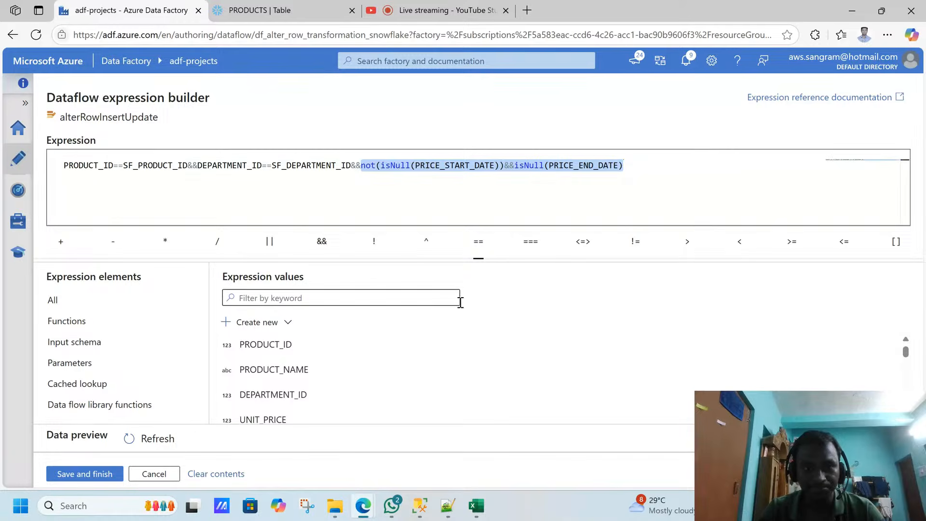
Step: Check the price start and end dates of the LAPTOP, KURTA and RICE rows in SQL Server Management Studio against the update expression
{"action": "left_click", "coordinate": [420, 506]}
{"action": "left_click", "coordinate": [485, 308]}
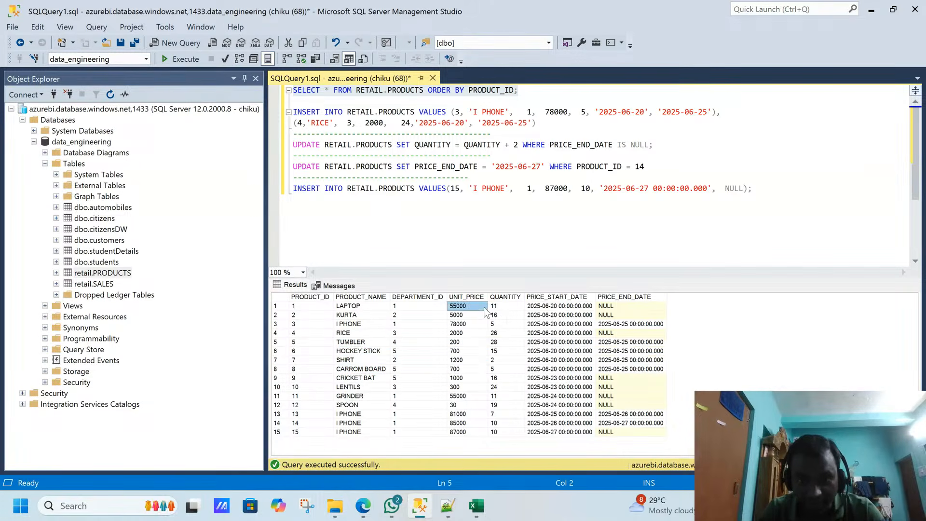
{"action": "left_click_drag", "start_coordinate": [538, 305], "coordinate": [607, 317]}
{"action": "left_click", "coordinate": [601, 334]}
{"action": "key", "text": "alt+Tab"}
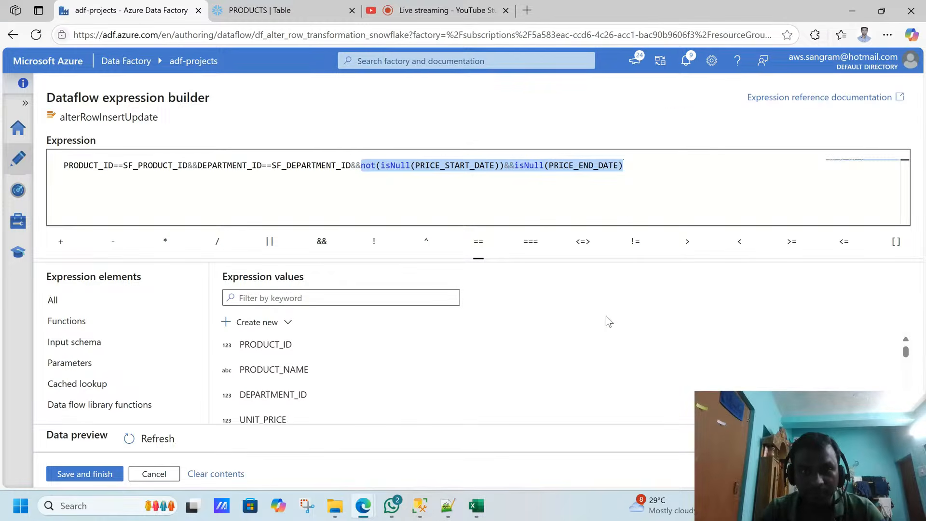
{"action": "left_click", "coordinate": [533, 198]}
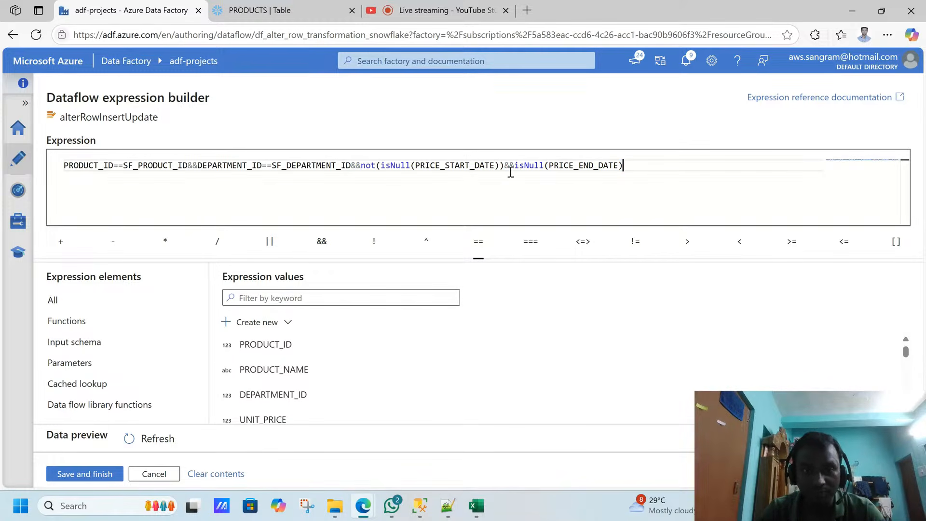
Step: Highlight the isNull(PRICE_END_DATE) check in the Update if expression, and leave the expression builder without saving
{"action": "left_click_drag", "start_coordinate": [505, 167], "coordinate": [573, 166]}
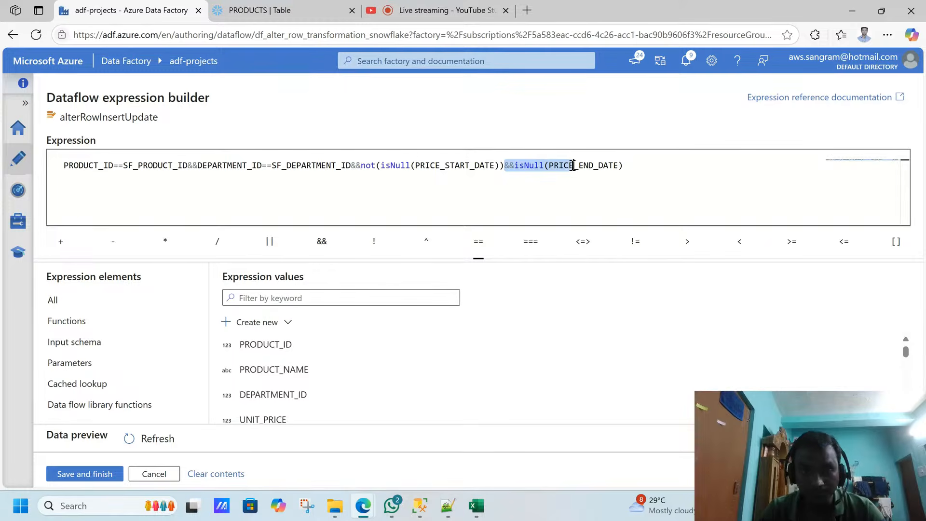
{"action": "left_click", "coordinate": [154, 474]}
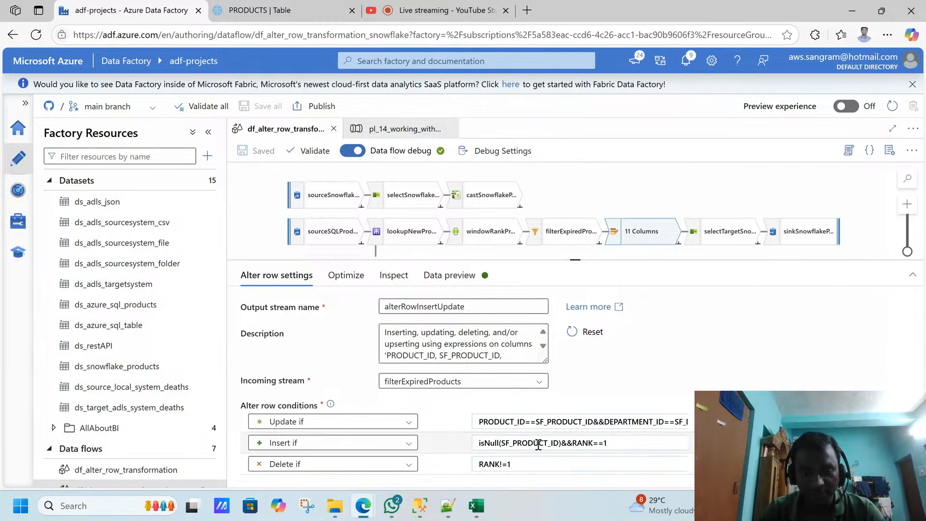
Step: Examine the Insert if expression isNull(SF_PRODUCT_ID)&&RANK==1 in the expression builder, highlighting its RANK check, and leave it without saving
{"action": "double_click", "coordinate": [527, 443]}
{"action": "left_click", "coordinate": [507, 459]}
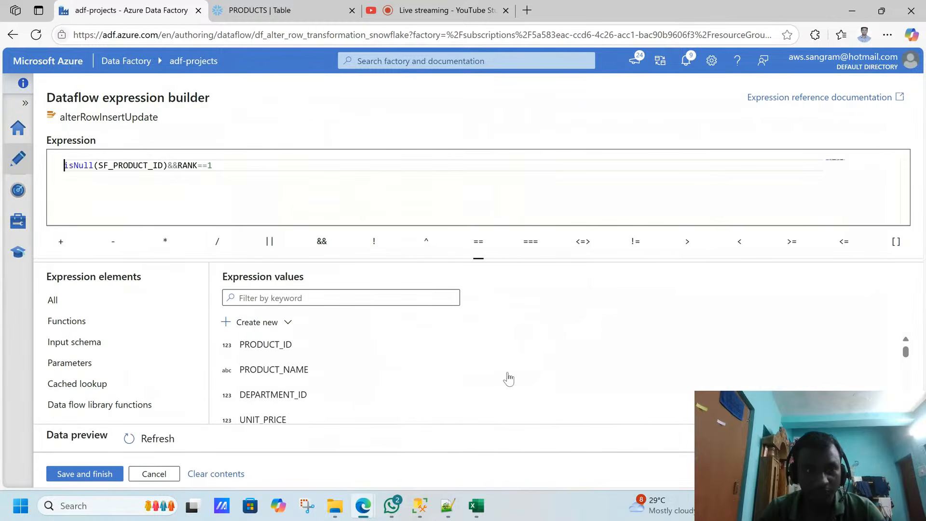
{"action": "left_click", "coordinate": [333, 185]}
{"action": "left_click_drag", "start_coordinate": [214, 165], "coordinate": [68, 165]}
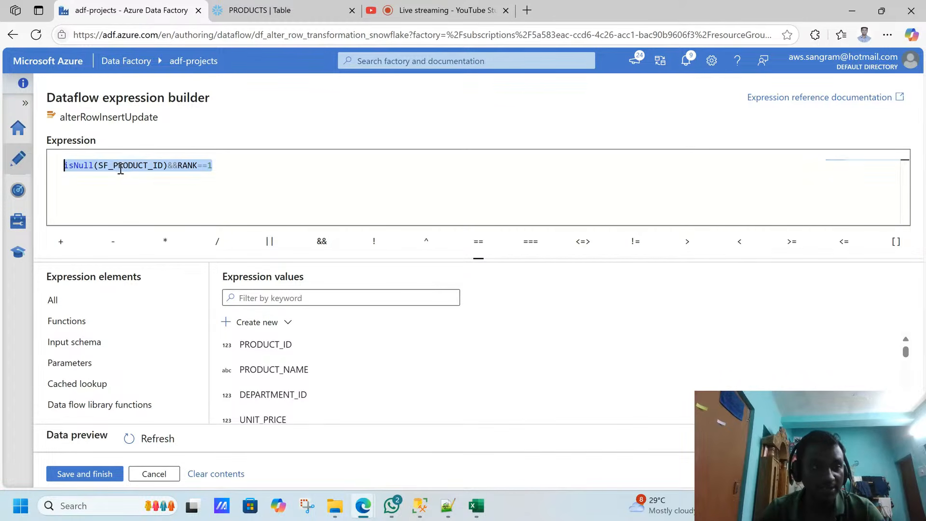
{"action": "left_click", "coordinate": [175, 166]}
{"action": "left_click_drag", "start_coordinate": [177, 165], "coordinate": [244, 167]}
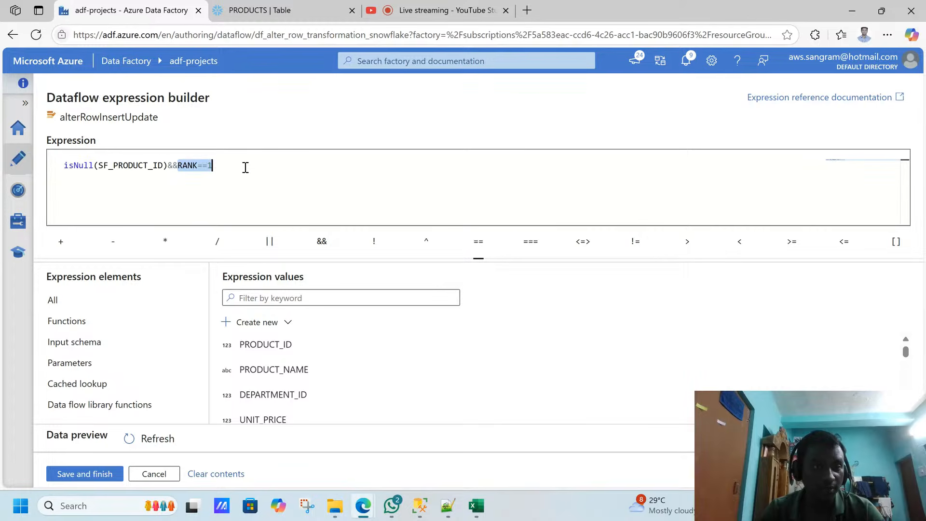
{"action": "left_click", "coordinate": [170, 475]}
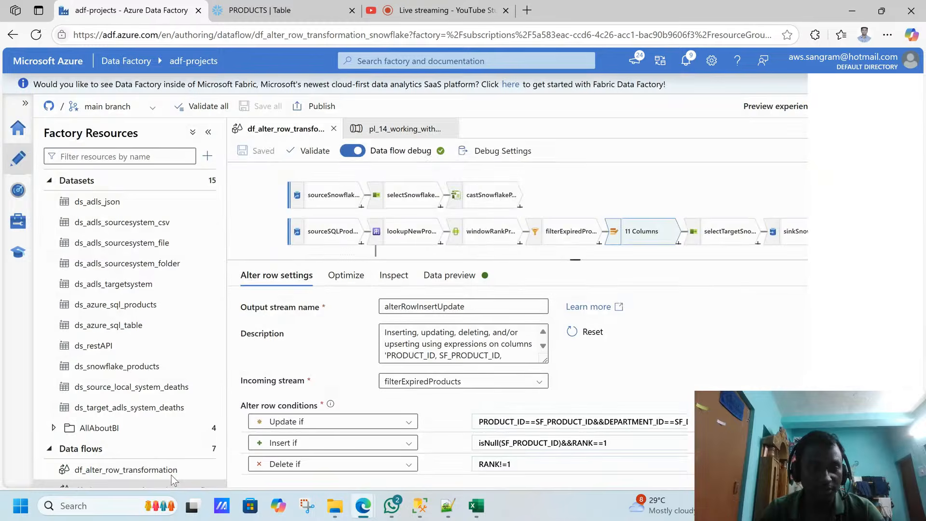
Step: Fetch the data preview of the lookup transformation that follows the SQL products source, and enlarge the preview area
{"action": "left_click", "coordinate": [438, 236]}
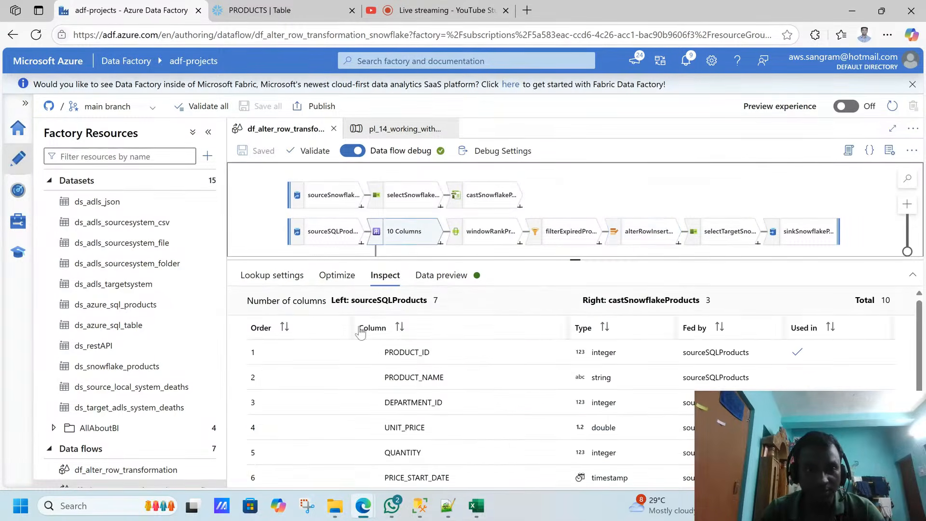
{"action": "left_click", "coordinate": [458, 279]}
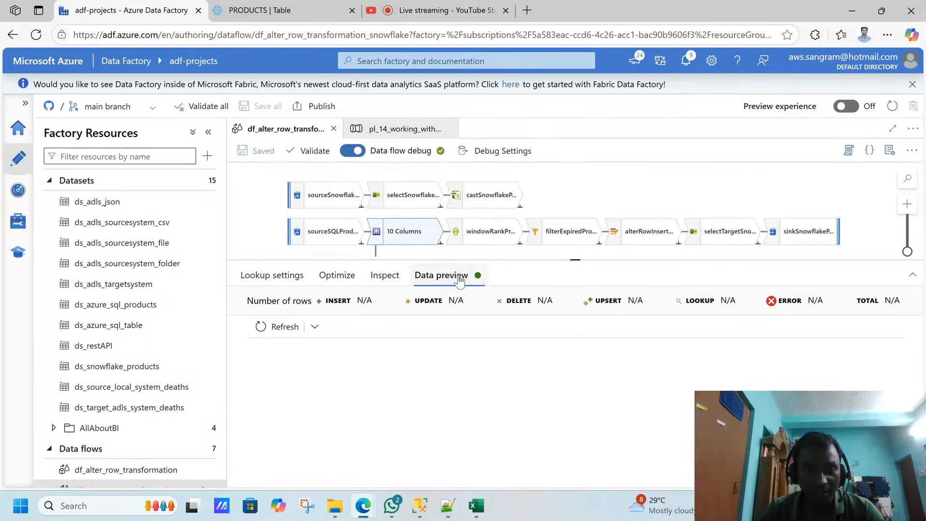
{"action": "left_click", "coordinate": [280, 327]}
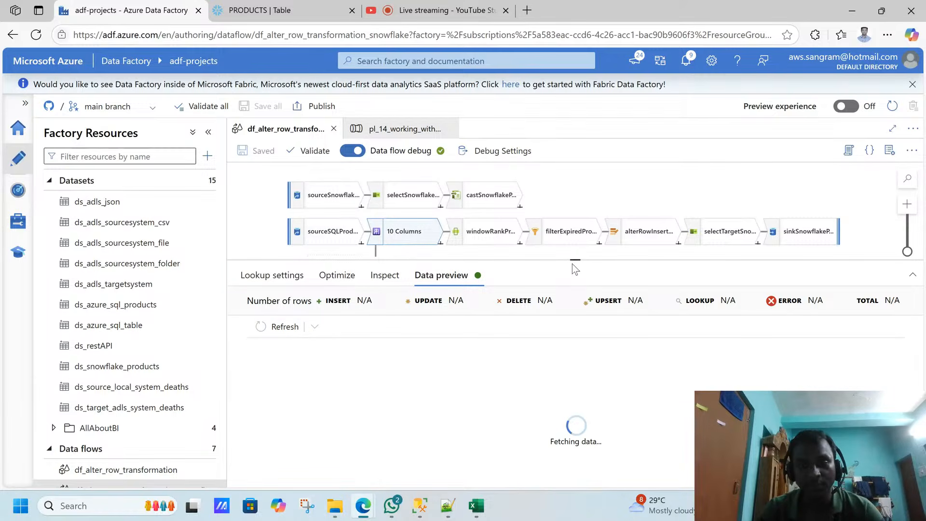
{"action": "left_click_drag", "start_coordinate": [573, 264], "coordinate": [575, 211]}
Step: Switch to SQL Server Management Studio and duplicate the INSERT statement for product 15 two lines below the original
{"action": "left_click", "coordinate": [420, 509]}
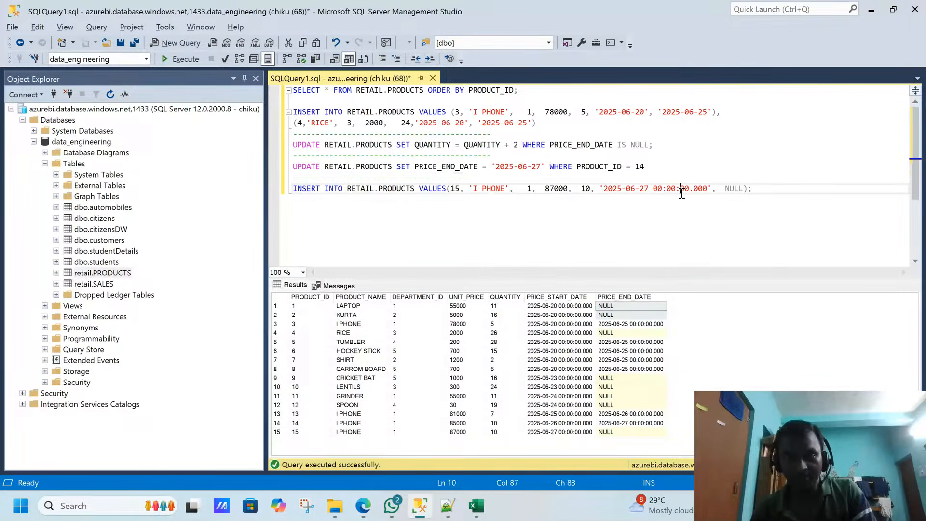
{"action": "left_click_drag", "start_coordinate": [753, 189], "coordinate": [283, 197]}
{"action": "key", "text": "ctrl+c"}
{"action": "left_click", "coordinate": [765, 195]}
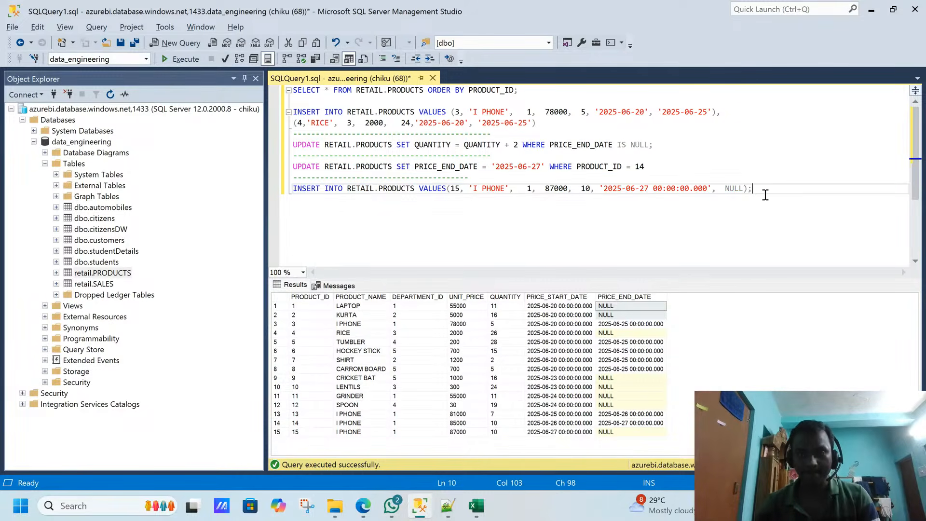
{"action": "key", "text": "Return"}
{"action": "key", "text": "Return"}
{"action": "key", "text": "ctrl+v"}
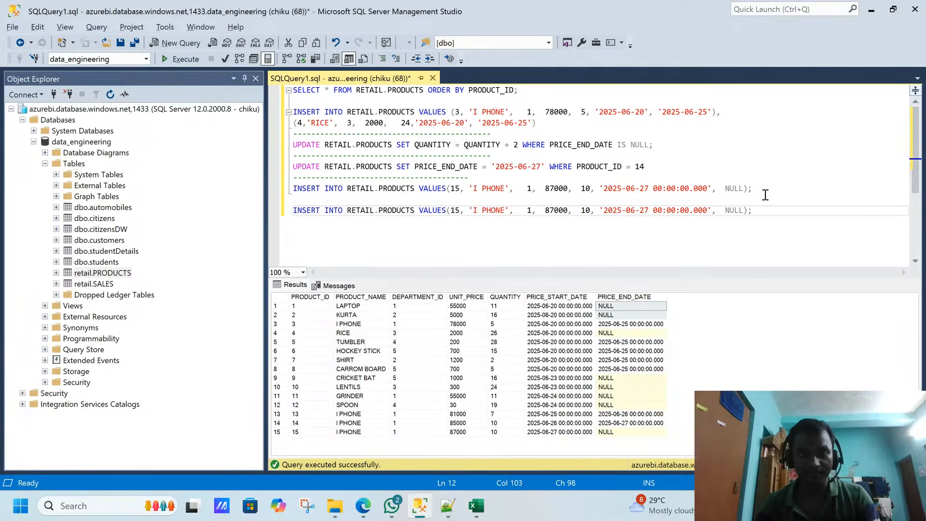
Step: Set the product ID to 16 and the product name to OPPO in the copied INSERT statement
{"action": "left_click", "coordinate": [459, 210]}
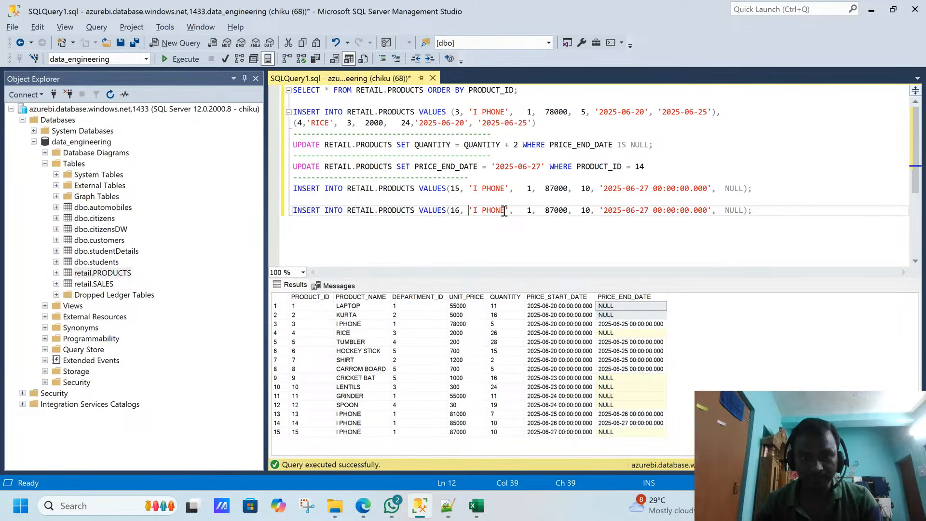
{"action": "key", "text": "Right"}
{"action": "key", "text": "Right"}
{"action": "key", "text": "Right"}
{"action": "key", "text": "shift+Right"}
{"action": "key", "text": "shift+Right"}
{"action": "key", "text": "shift+Right"}
{"action": "key", "text": "shift+Right"}
{"action": "key", "text": "shift+Right"}
{"action": "key", "text": "shift+Right"}
{"action": "key", "text": "shift+Right"}
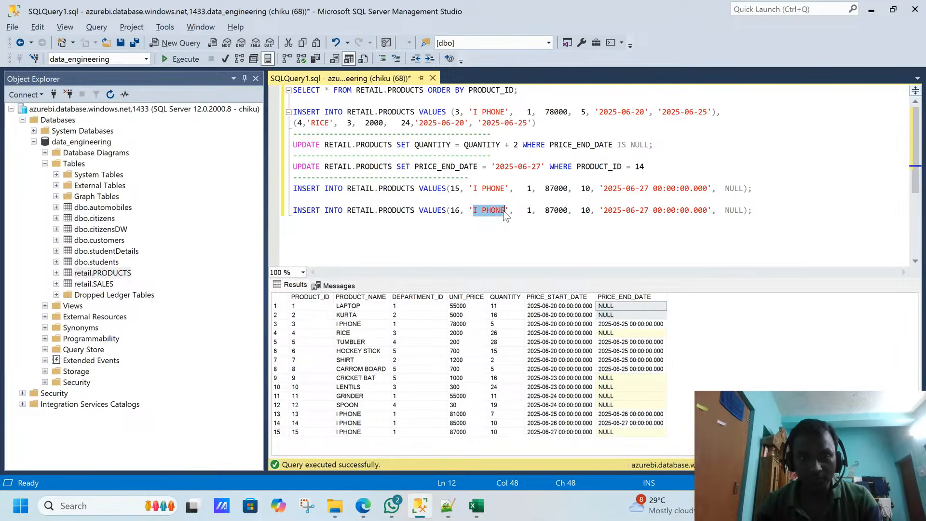
{"action": "type", "text": "OPPO"}
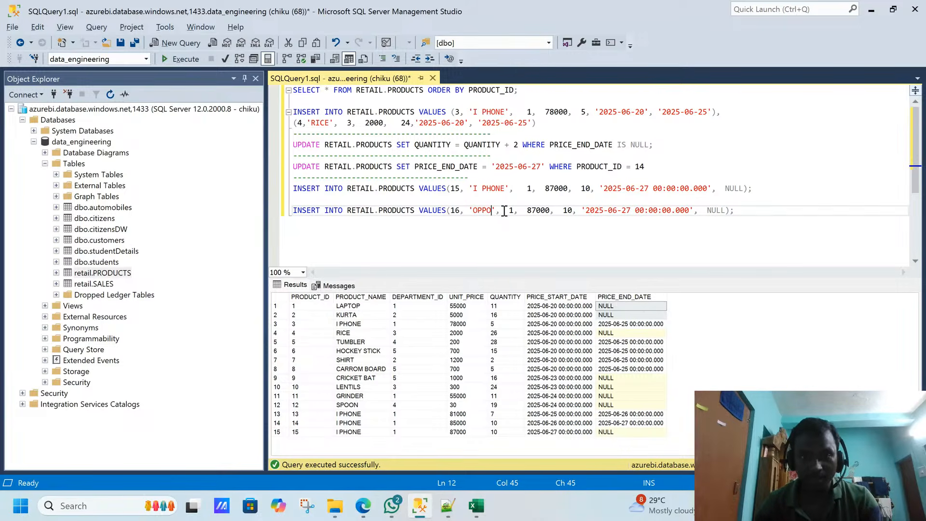
Step: Set the OPPO row's unit price to 35000 and its price start date to 2025-06-25 in the INSERT statement
{"action": "key", "text": "Right"}
{"action": "key", "text": "Right"}
{"action": "key", "text": "Right"}
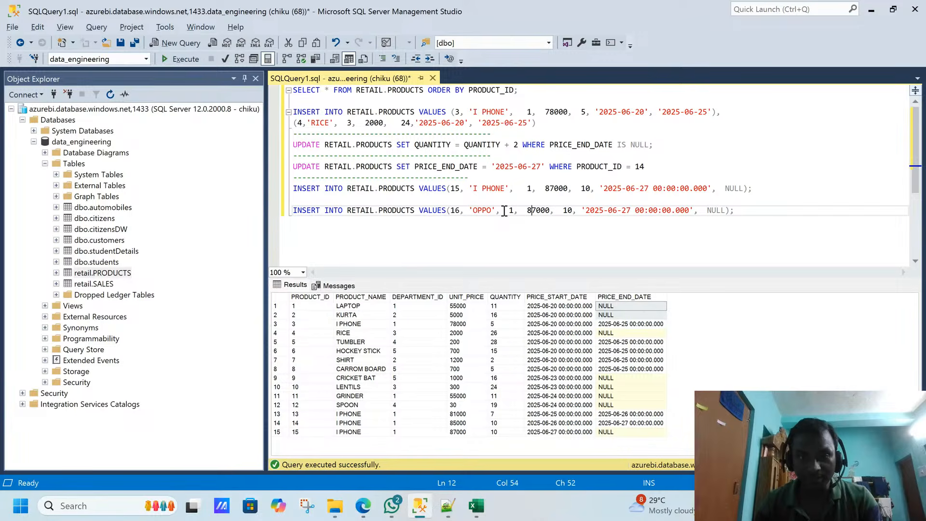
{"action": "key", "text": "shift+Right"}
{"action": "key", "text": "shift+Right"}
{"action": "key", "text": "shift+Right"}
{"action": "key", "text": "shift+Right"}
{"action": "key", "text": "shift+Right"}
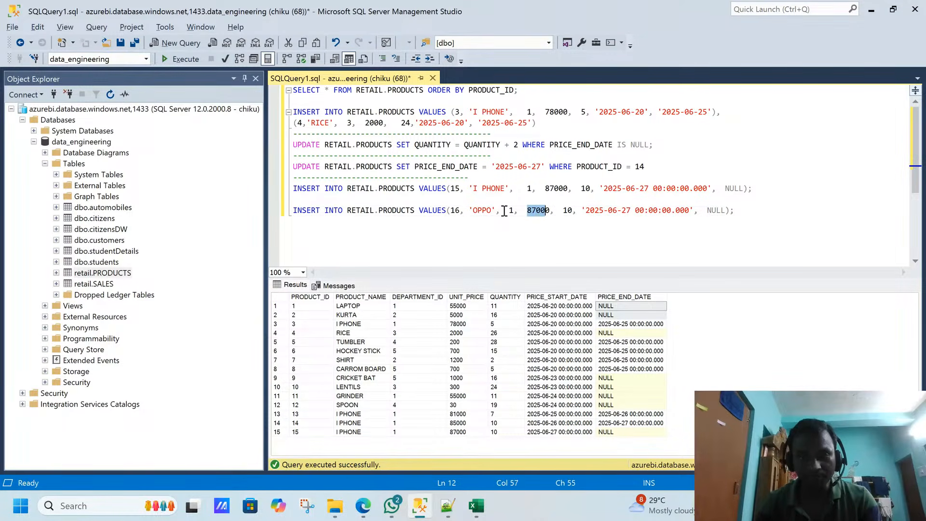
{"action": "type", "text": "35000"}
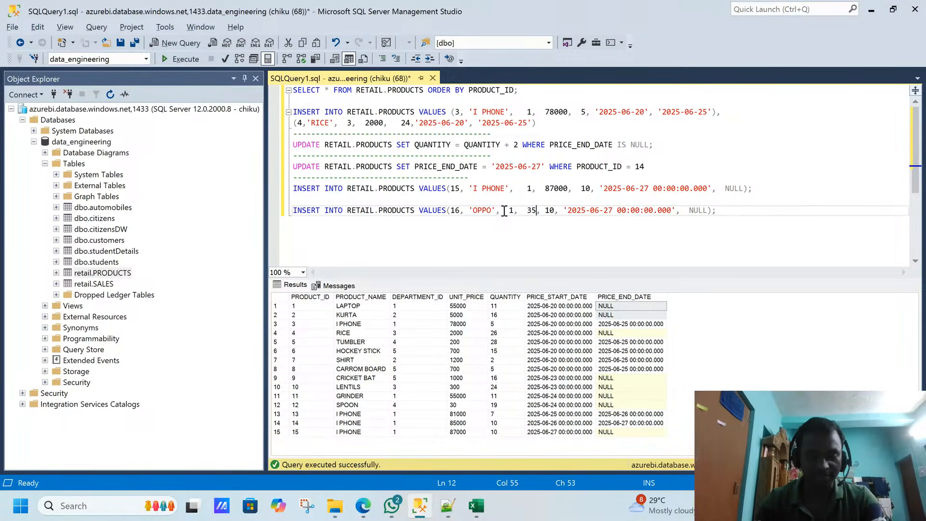
{"action": "key", "text": "Right"}
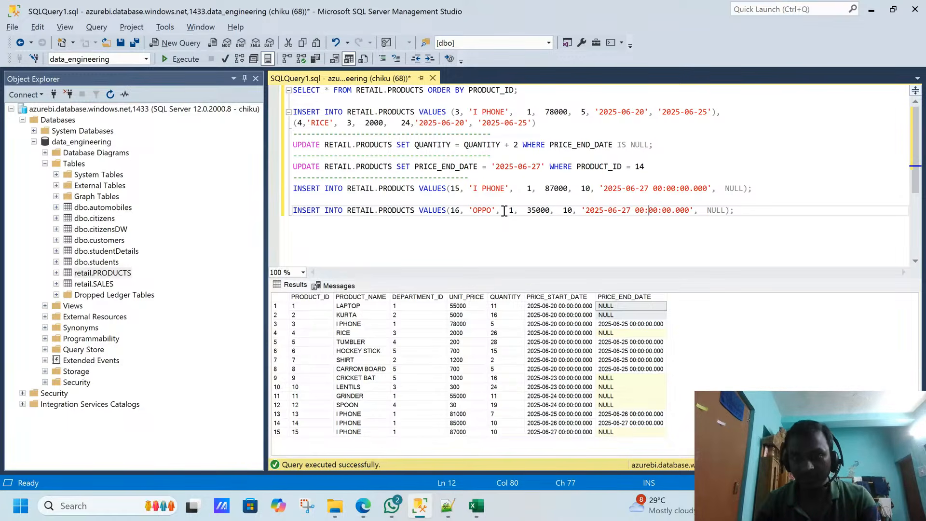
{"action": "key", "text": "BackSpace"}
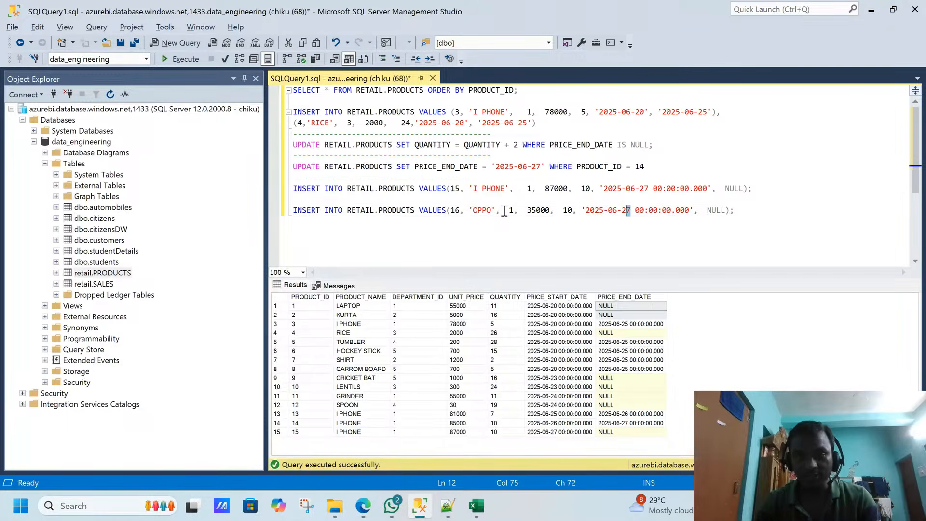
{"action": "type", "text": "5"}
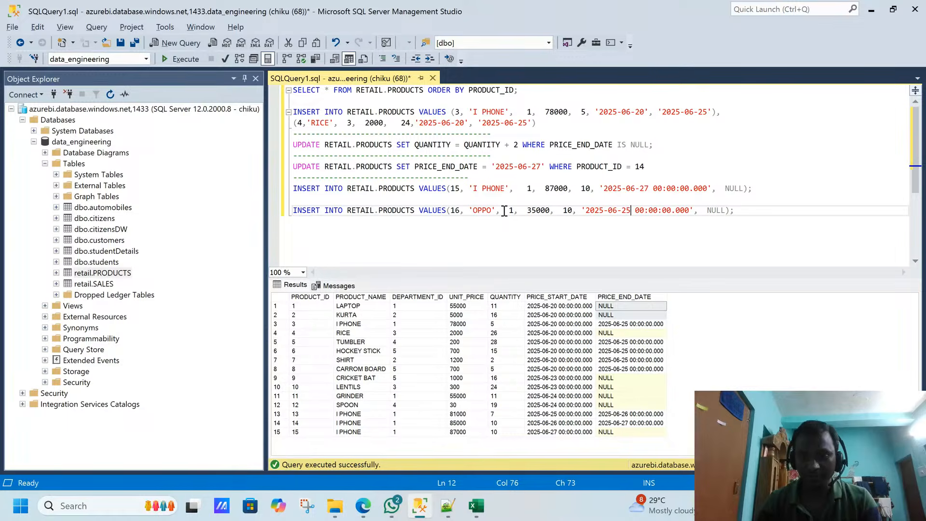
Step: Execute only the INSERT statement for the OPPO product against RETAIL.PRODUCTS
{"action": "key", "text": "End"}
{"action": "key", "text": "shift+Home"}
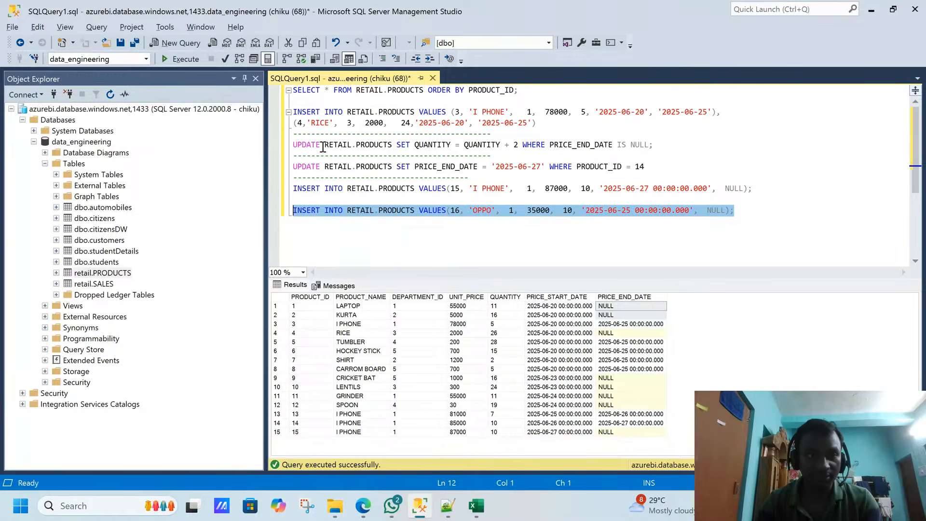
{"action": "left_click", "coordinate": [194, 64]}
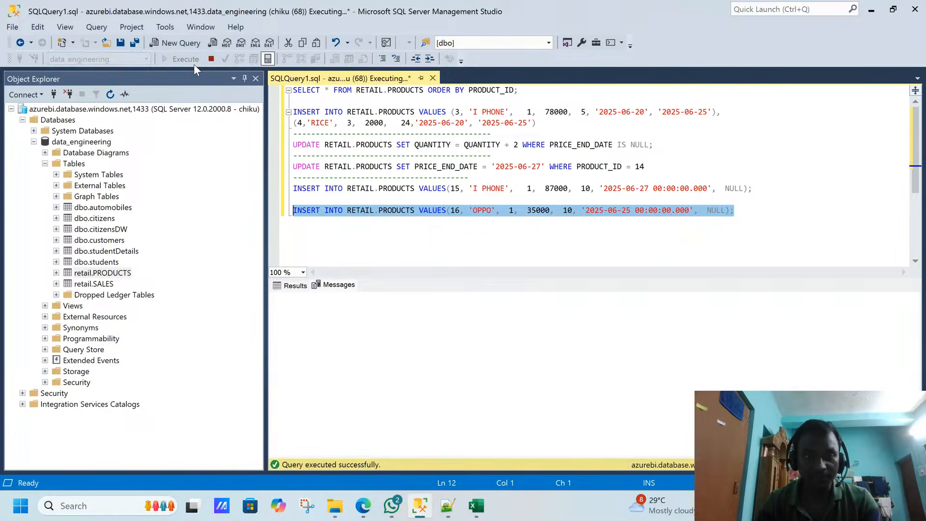
Step: Rerun the SELECT on RETAIL.PRODUCTS to check product 16, and compare it with the PRODUCTS table preview in Snowflake
{"action": "left_click_drag", "start_coordinate": [531, 91], "coordinate": [276, 91]}
{"action": "left_click", "coordinate": [175, 62]}
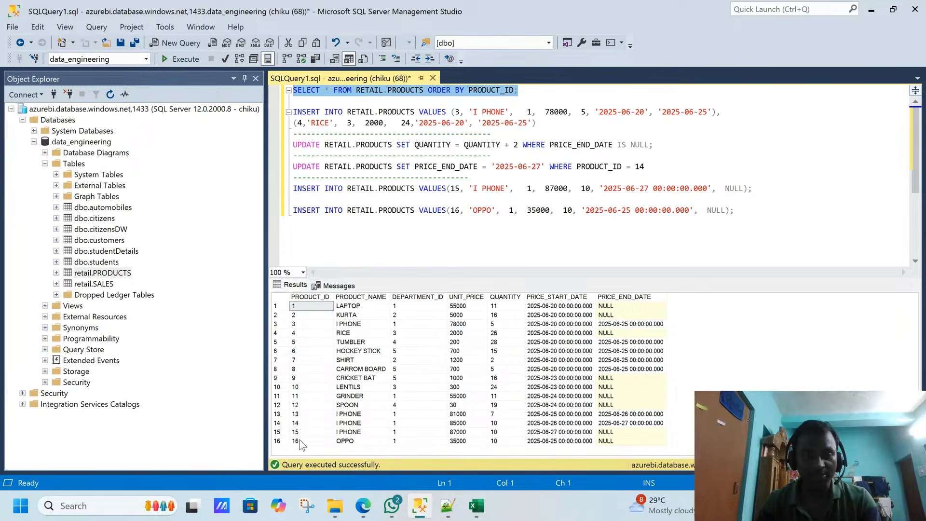
{"action": "left_click", "coordinate": [300, 440]}
{"action": "key", "text": "alt+Tab"}
{"action": "left_click", "coordinate": [276, 7]}
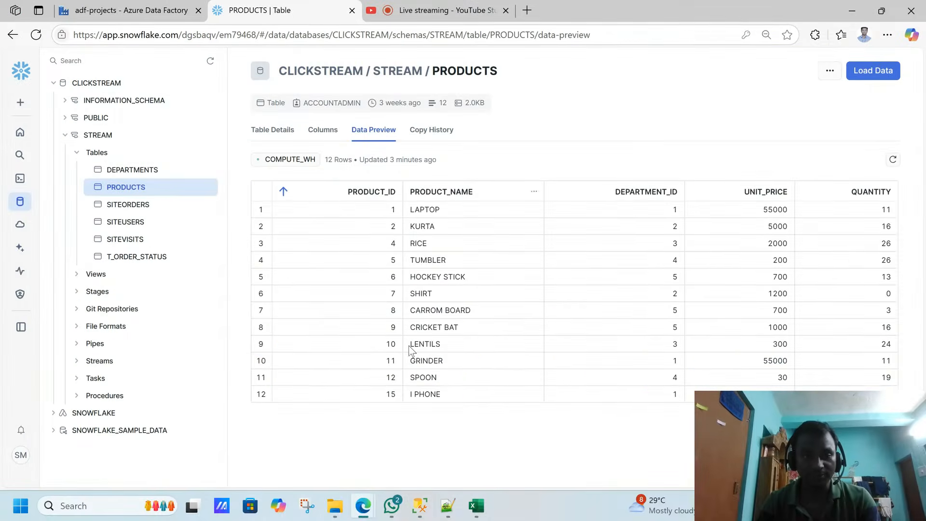
Step: Return to Azure Data Factory and refetch the lookup transformation's data preview from the sources
{"action": "left_click", "coordinate": [159, 10]}
{"action": "left_click", "coordinate": [314, 277]}
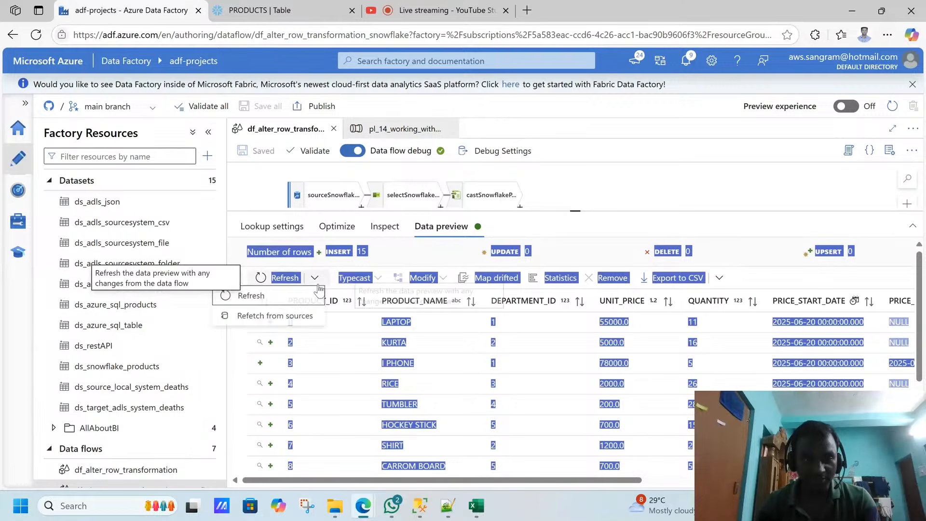
{"action": "left_click", "coordinate": [274, 324]}
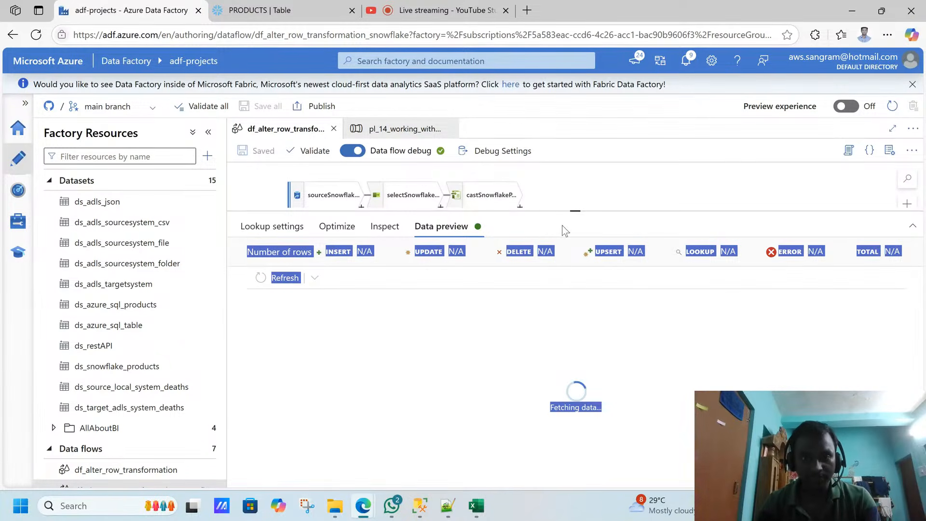
{"action": "left_click_drag", "start_coordinate": [576, 211], "coordinate": [548, 283]}
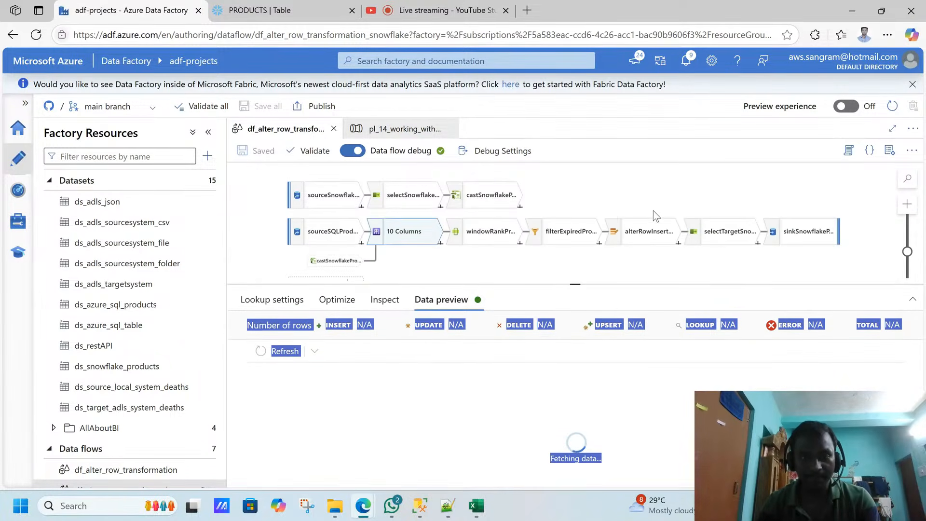
{"action": "left_click", "coordinate": [680, 181]}
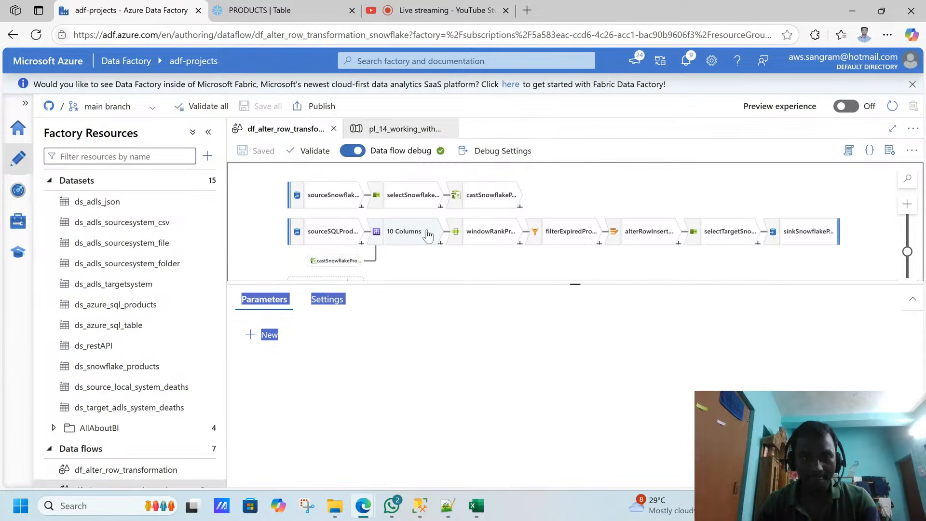
{"action": "left_click", "coordinate": [405, 231]}
{"action": "left_click", "coordinate": [459, 398]}
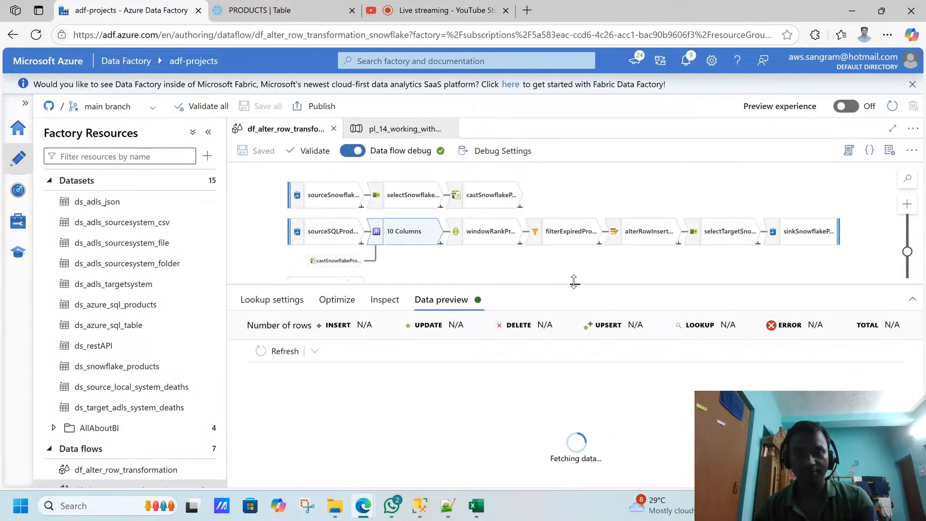
{"action": "left_click_drag", "start_coordinate": [581, 284], "coordinate": [581, 258]}
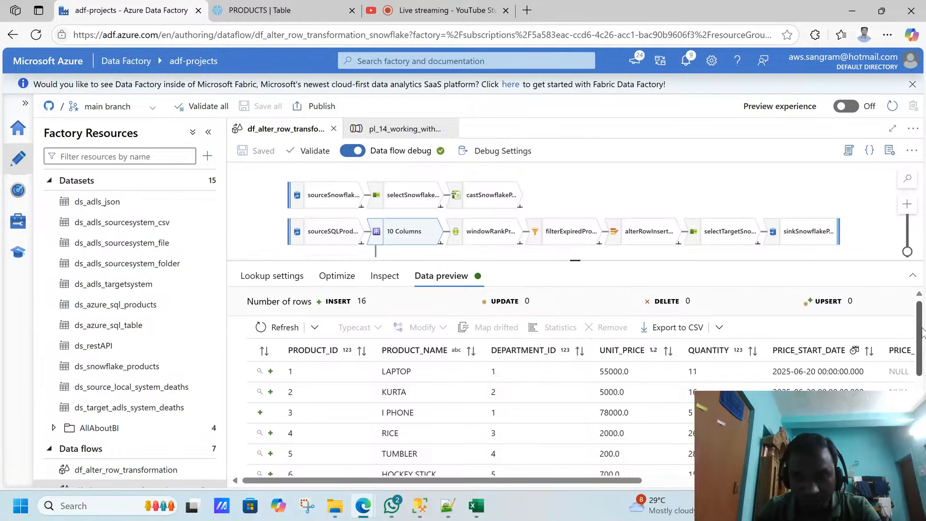
Step: Examine the OPPO row in the lookup preview, including its price dates and the matched Snowflake product columns
{"action": "scroll", "coordinate": [921, 332], "scroll_direction": "down", "scroll_amount": 5}
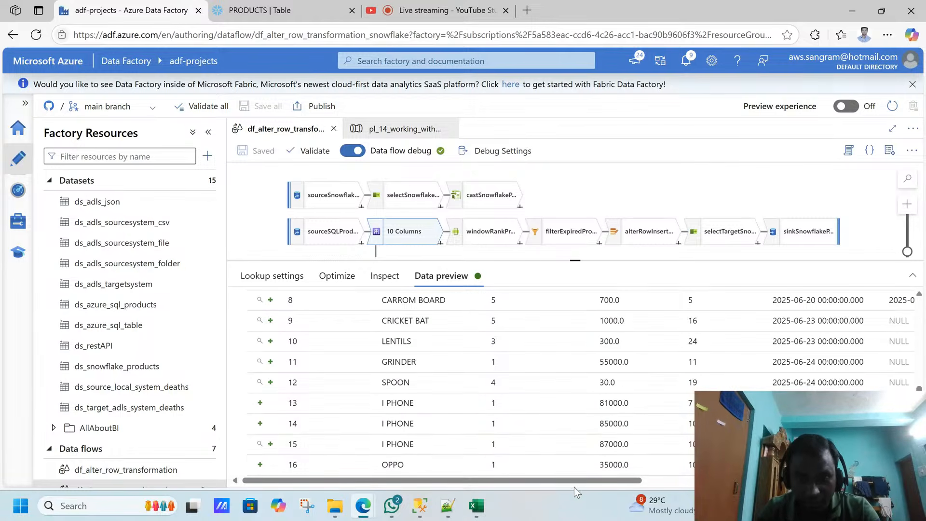
{"action": "left_click_drag", "start_coordinate": [555, 482], "coordinate": [811, 488]}
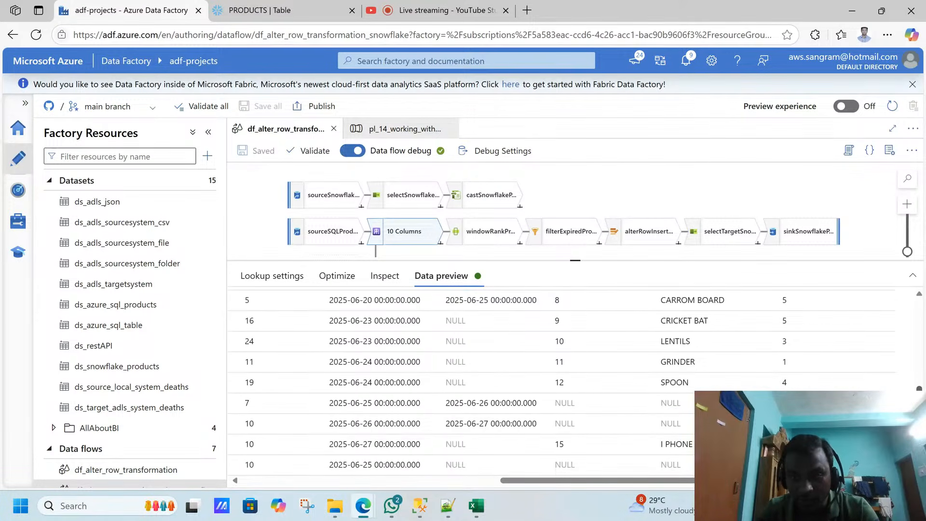
{"action": "scroll", "coordinate": [574, 381], "scroll_direction": "up", "scroll_amount": 5}
{"action": "scroll", "coordinate": [574, 381], "scroll_direction": "down", "scroll_amount": 1}
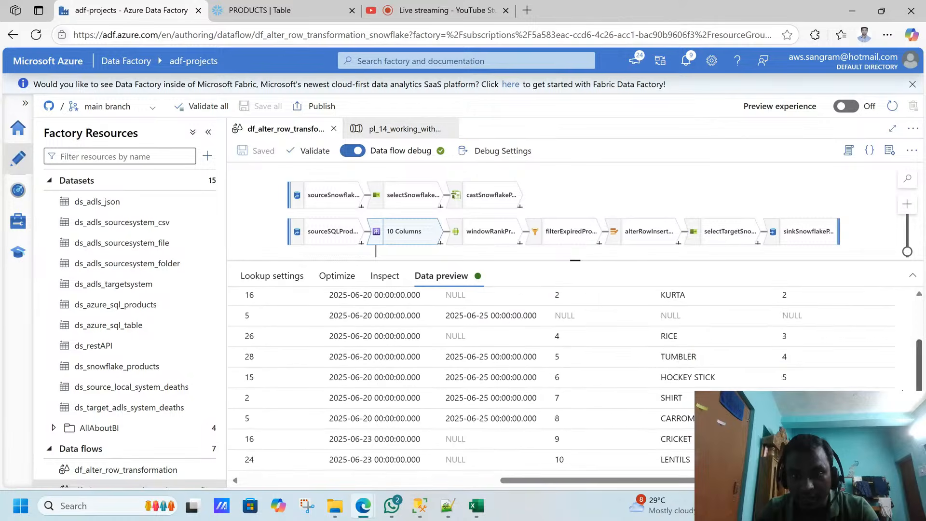
{"action": "scroll", "coordinate": [574, 381], "scroll_direction": "down", "scroll_amount": 2}
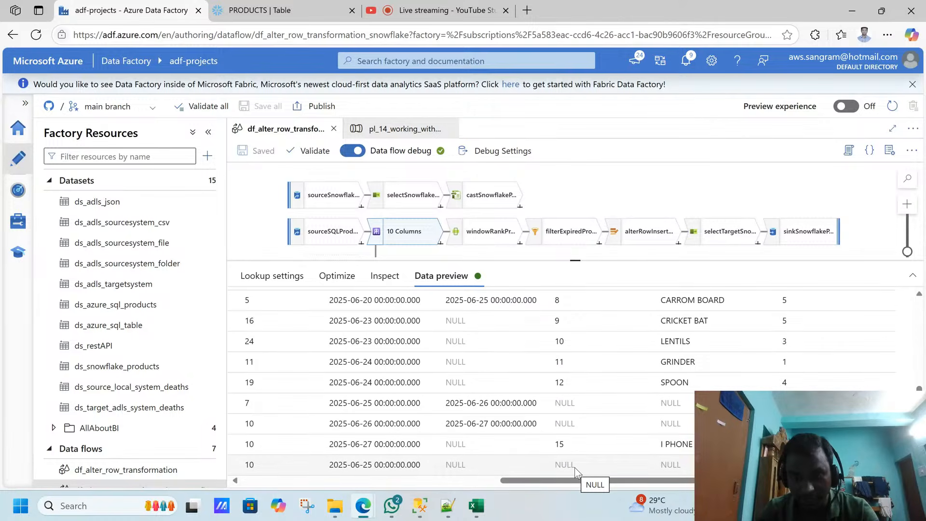
Step: Compare the source product columns with the joined Snowflake columns in the lookup preview for products 13 to 16
{"action": "left_click_drag", "start_coordinate": [564, 480], "coordinate": [264, 460]}
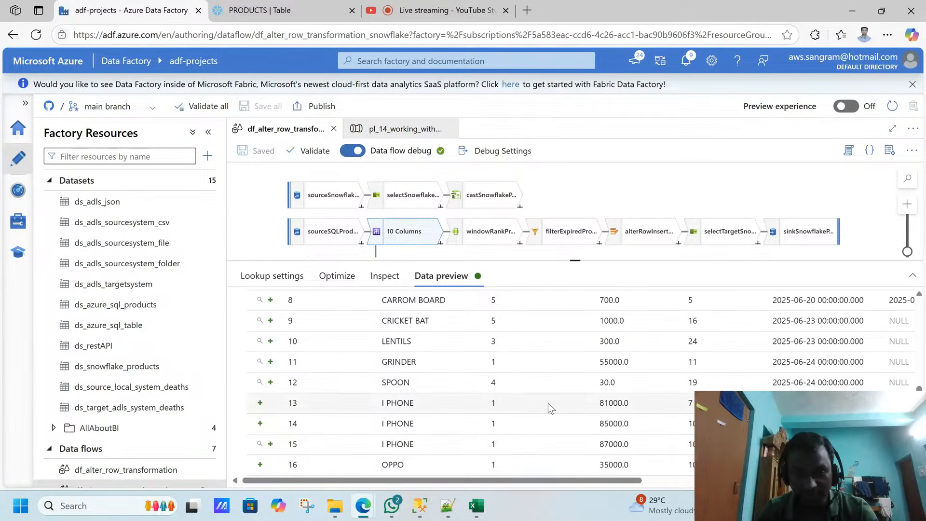
{"action": "left_click_drag", "start_coordinate": [617, 481], "coordinate": [876, 481]}
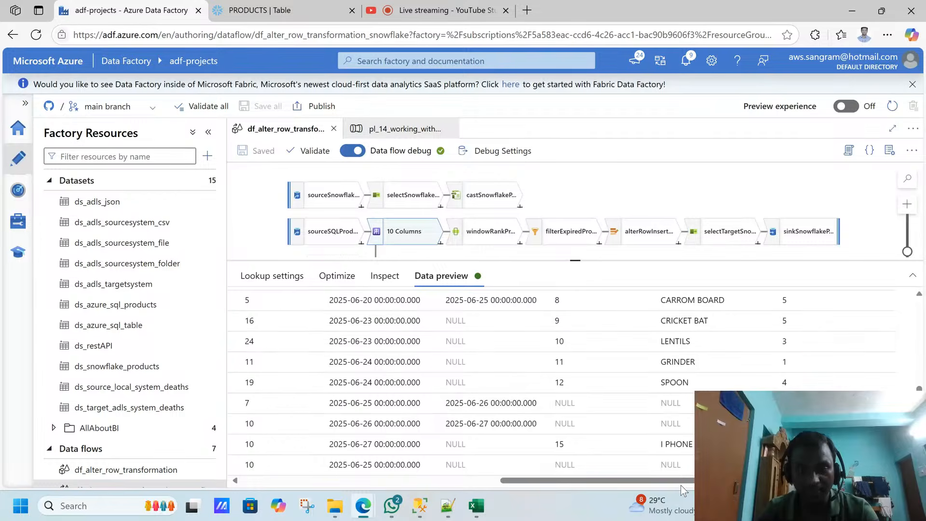
{"action": "scroll", "coordinate": [560, 381], "scroll_direction": "up", "scroll_amount": 3}
{"action": "scroll", "coordinate": [559, 381], "scroll_direction": "down", "scroll_amount": 3}
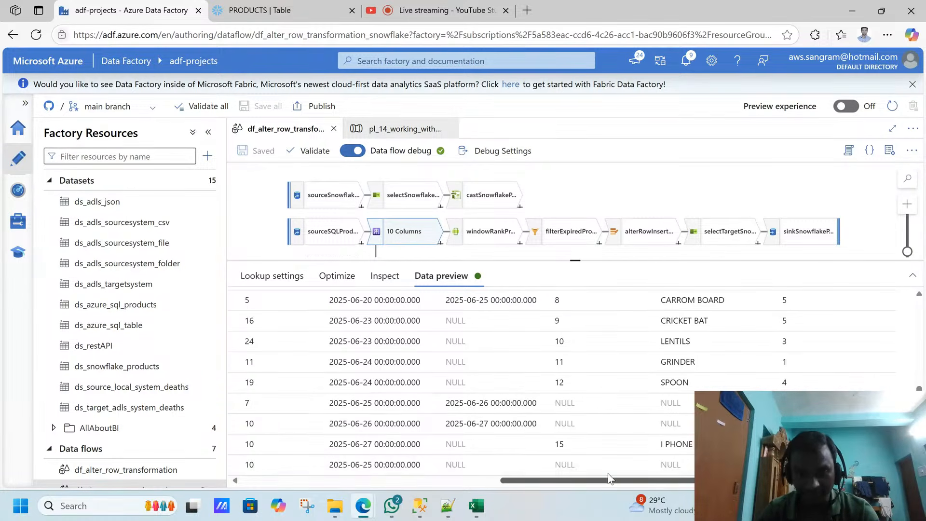
Step: Review the alterRowInsertUpdate conditions alongside the price end dates of the I PHONE rows 3, 13 and 14 in SQL Server Management Studio
{"action": "left_click", "coordinate": [641, 236]}
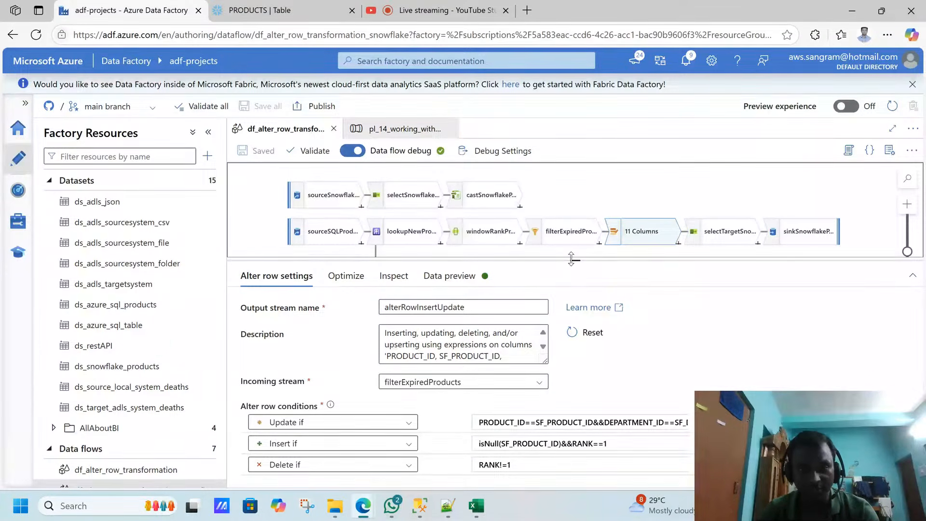
{"action": "left_click_drag", "start_coordinate": [571, 259], "coordinate": [575, 214]}
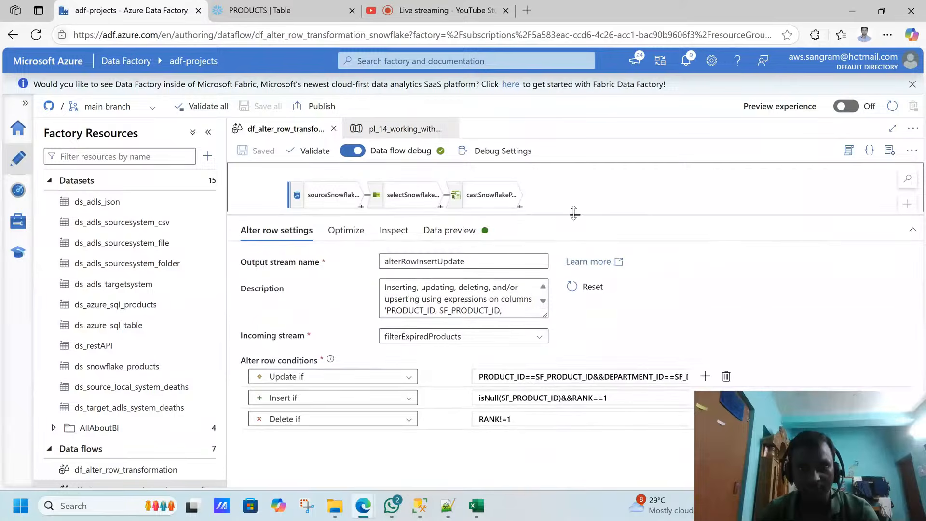
{"action": "left_click", "coordinate": [424, 497]}
{"action": "left_click_drag", "start_coordinate": [364, 416], "coordinate": [605, 429]}
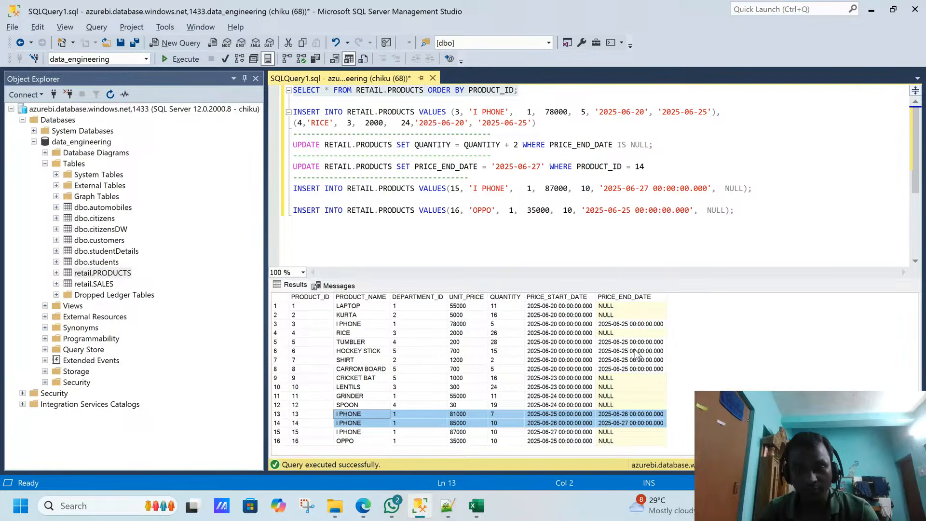
{"action": "left_click", "coordinate": [622, 327]}
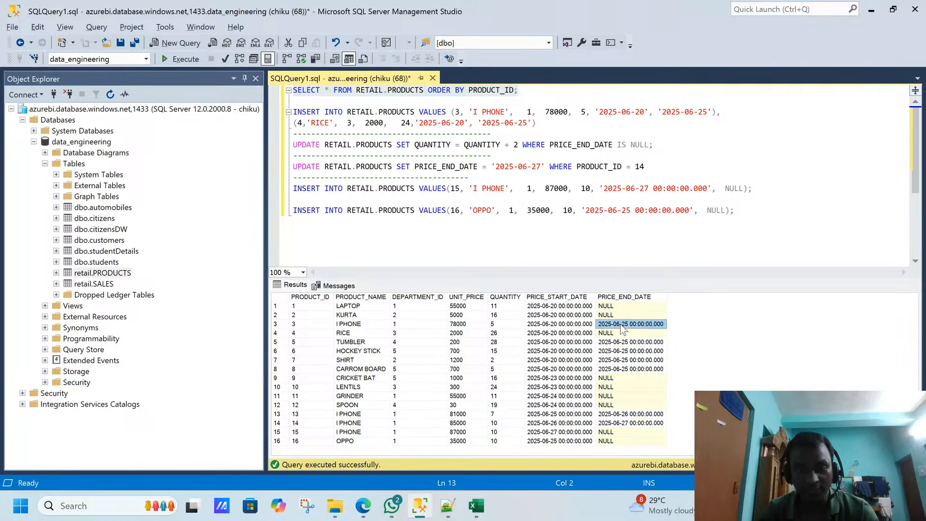
{"action": "left_click", "coordinate": [625, 414]}
{"action": "key", "text": "alt+Tab"}
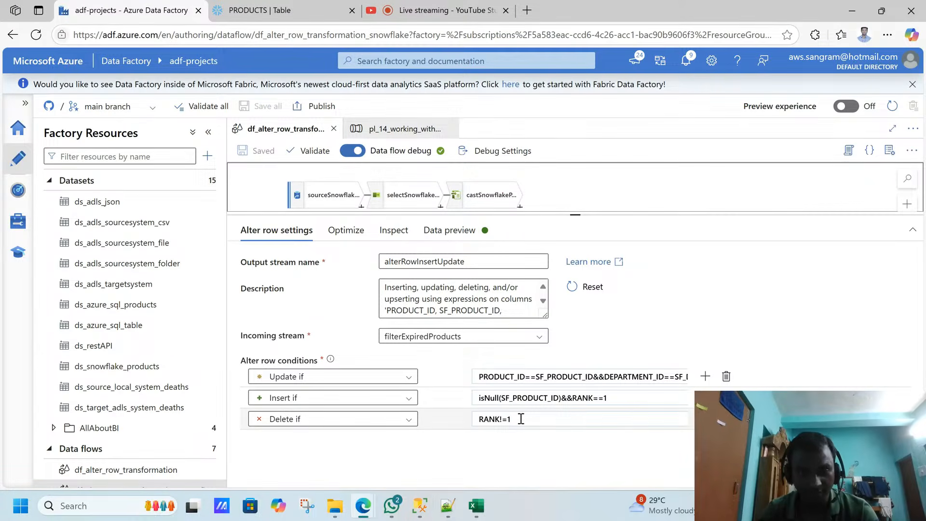
{"action": "left_click_drag", "start_coordinate": [579, 215], "coordinate": [568, 261]}
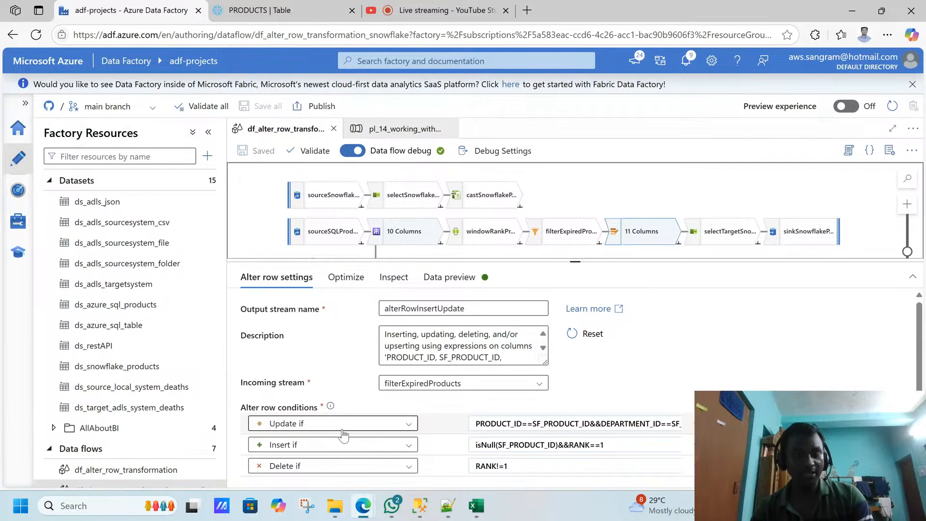
Step: Contrast the end dates of LAPTOP and KURTA with I PHONE rows 13 and 14 in the SQL results, and return to Data Factory
{"action": "left_click", "coordinate": [419, 506]}
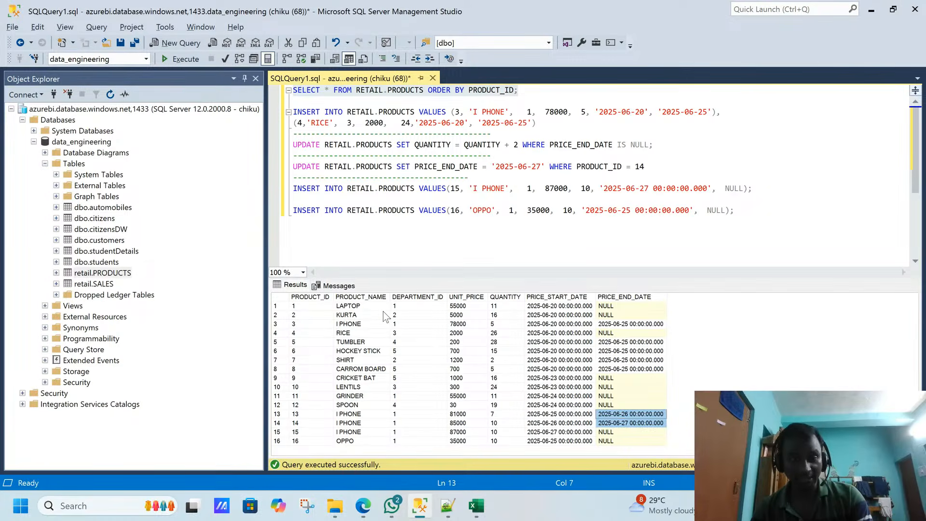
{"action": "left_click", "coordinate": [367, 308]}
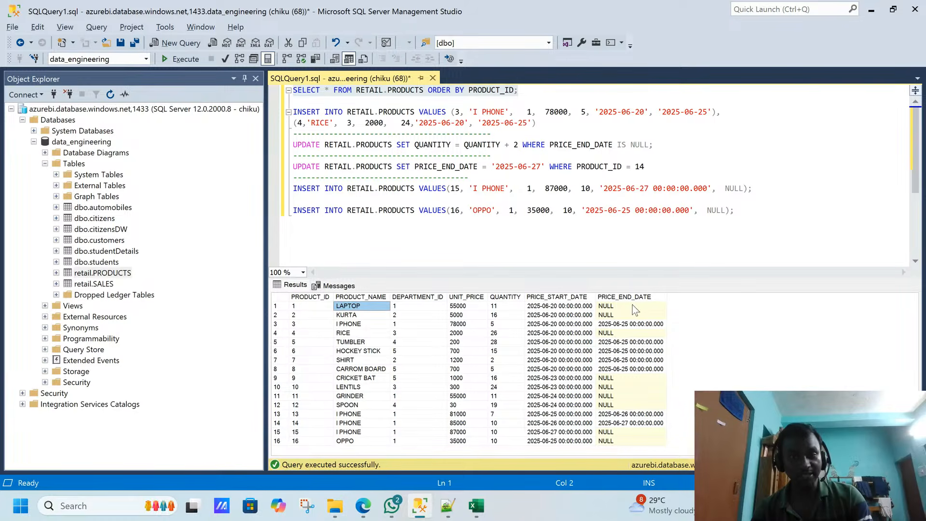
{"action": "left_click_drag", "start_coordinate": [633, 305], "coordinate": [630, 316]}
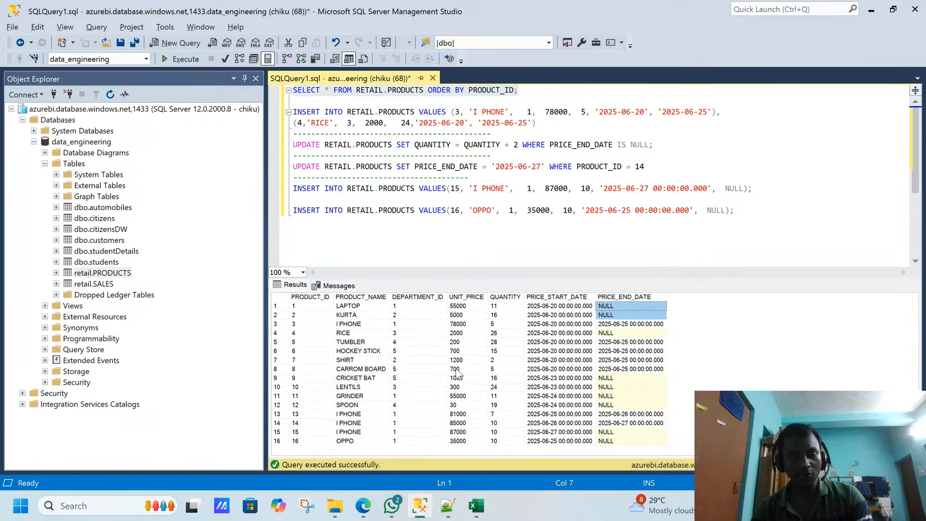
{"action": "key", "text": "alt"}
{"action": "left_click_drag", "start_coordinate": [386, 416], "coordinate": [614, 426]}
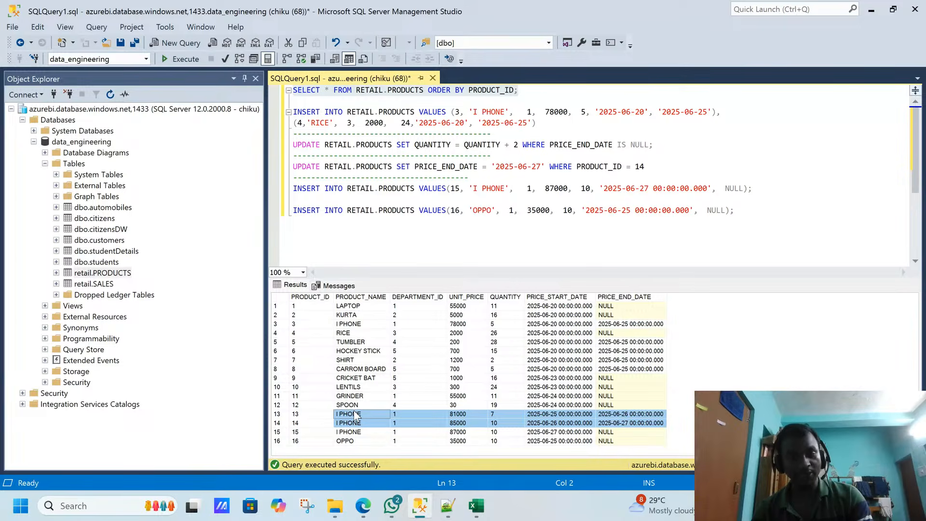
{"action": "key", "text": "alt+Tab"}
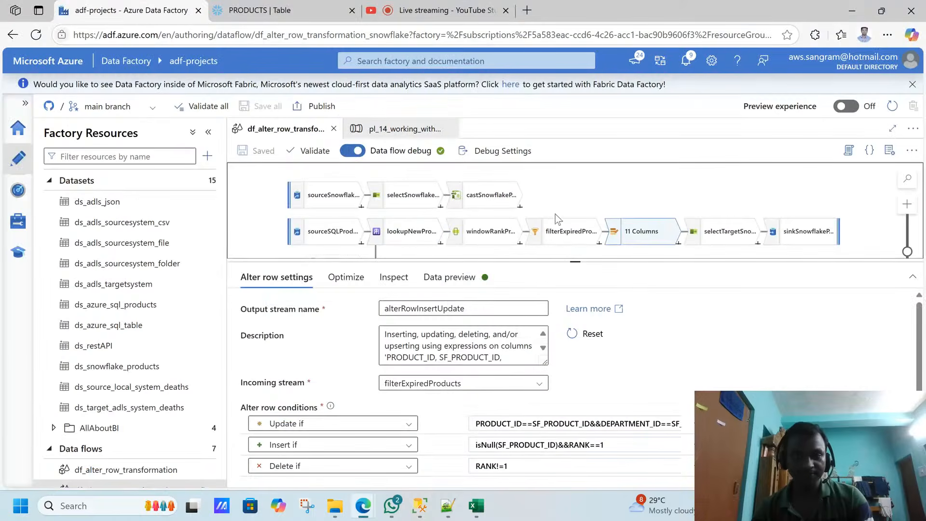
Step: Open the pl_14_working_with_Snowflake pipeline and view the current PRODUCTS table preview in Snowflake
{"action": "left_click", "coordinate": [656, 187]}
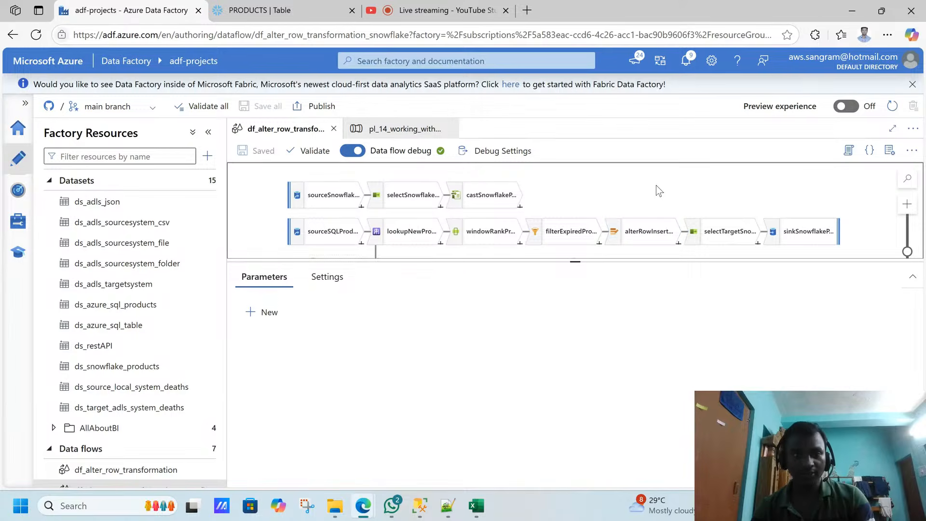
{"action": "left_click", "coordinate": [394, 127]}
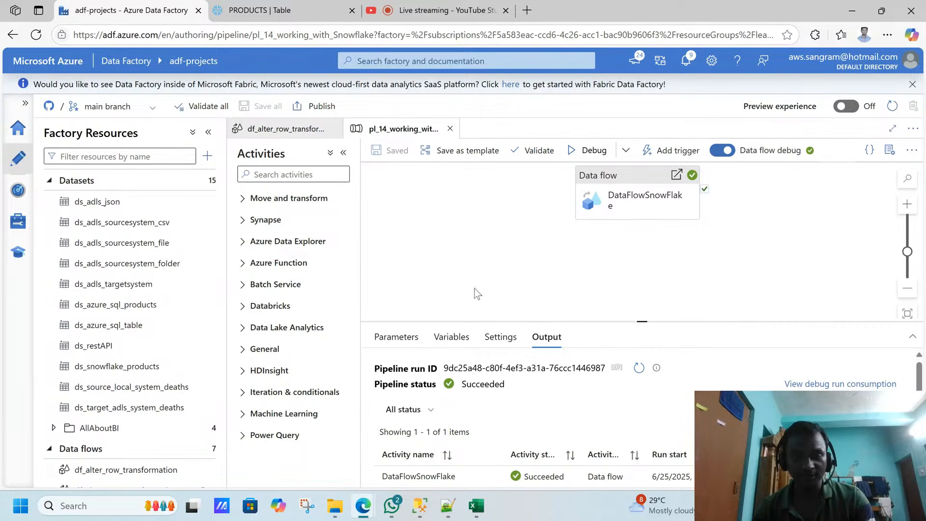
{"action": "left_click", "coordinate": [260, 10]}
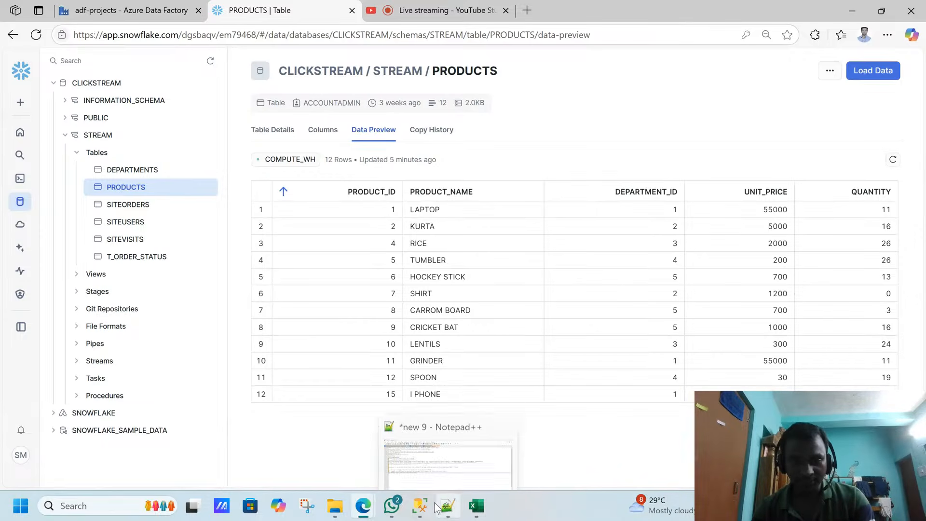
Step: In SQL Server Management Studio, execute only the UPDATE that adds 2 to QUANTITY in RETAIL.PRODUCTS where PRICE_END_DATE is NULL
{"action": "left_click", "coordinate": [419, 506]}
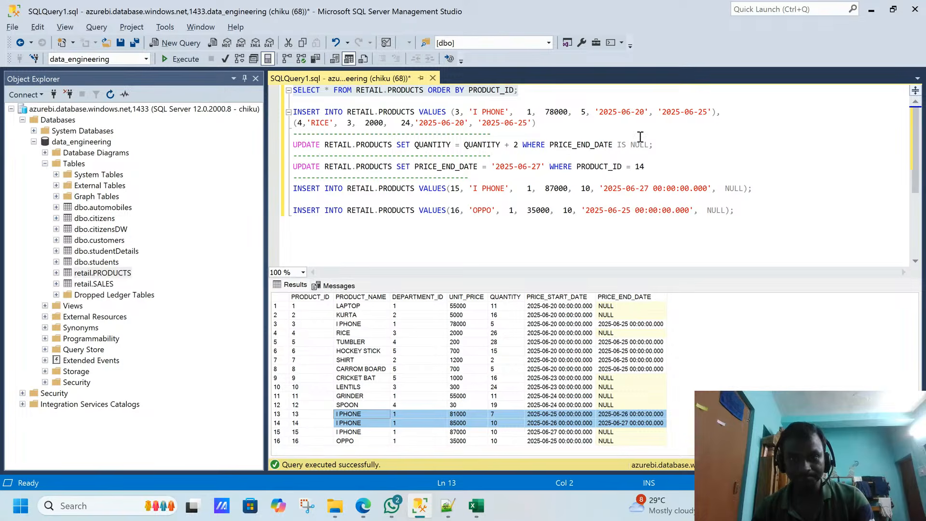
{"action": "left_click", "coordinate": [708, 112]}
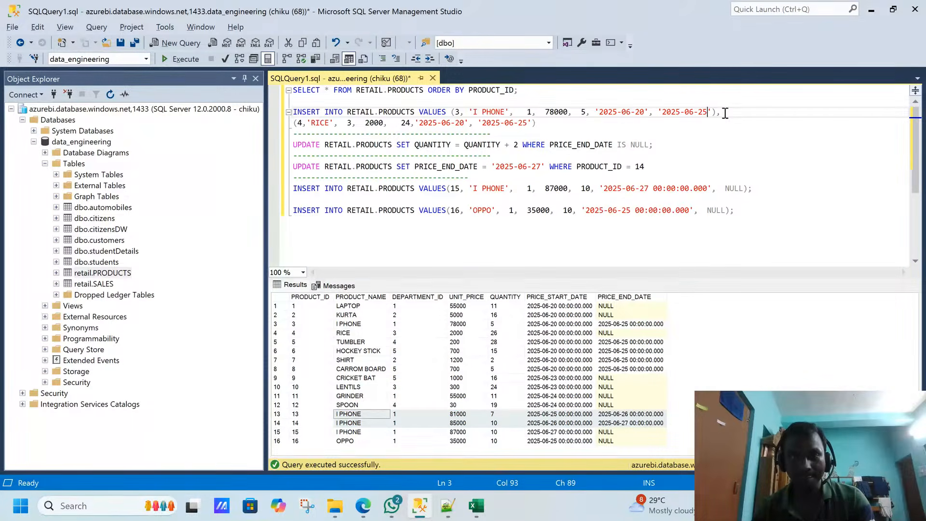
{"action": "left_click", "coordinate": [725, 113]}
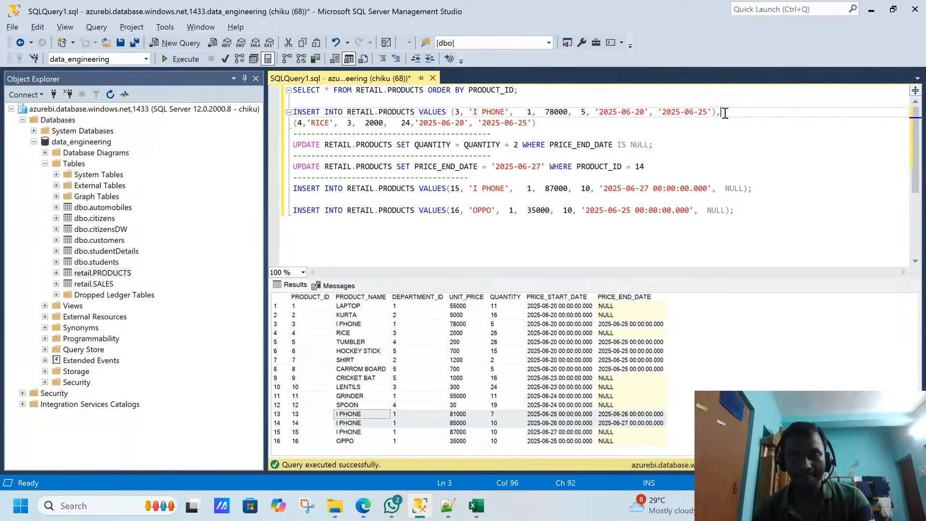
{"action": "left_click", "coordinate": [599, 113]}
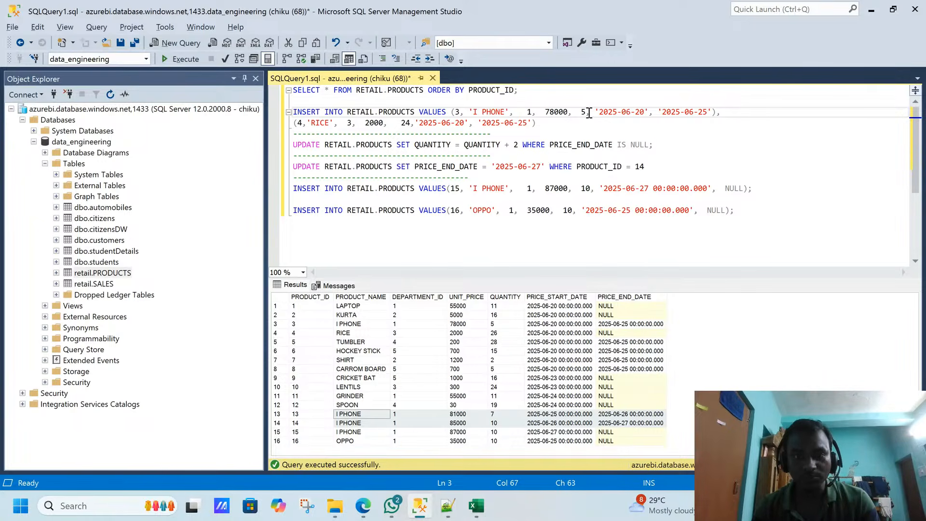
{"action": "left_click", "coordinate": [644, 155]}
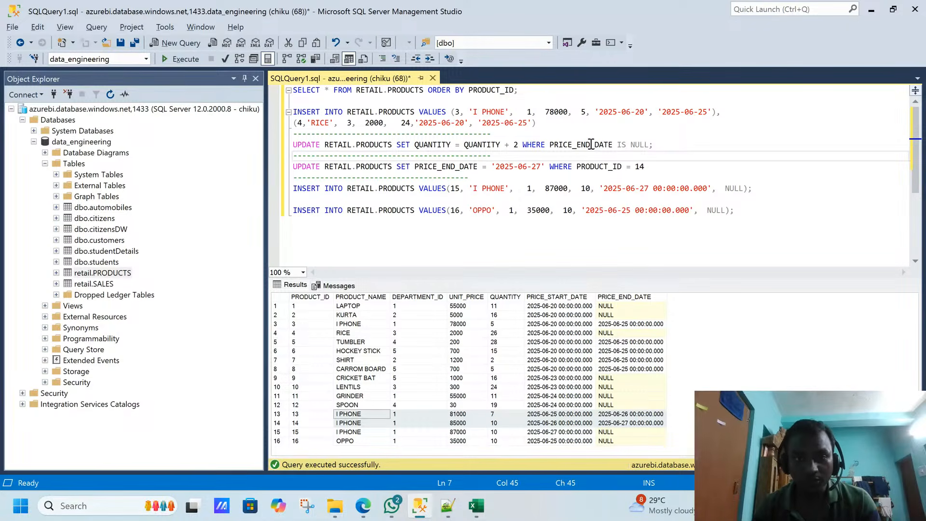
{"action": "left_click_drag", "start_coordinate": [655, 144], "coordinate": [271, 145]}
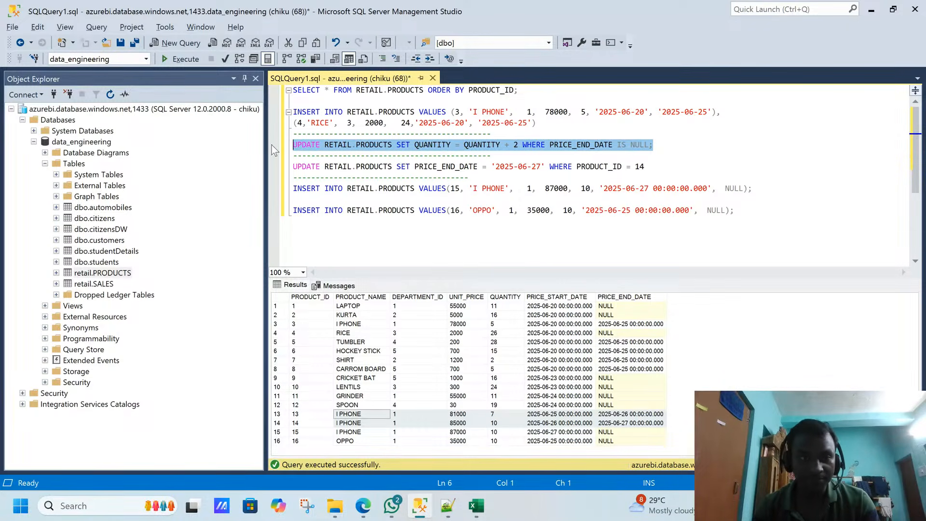
{"action": "left_click", "coordinate": [181, 60]}
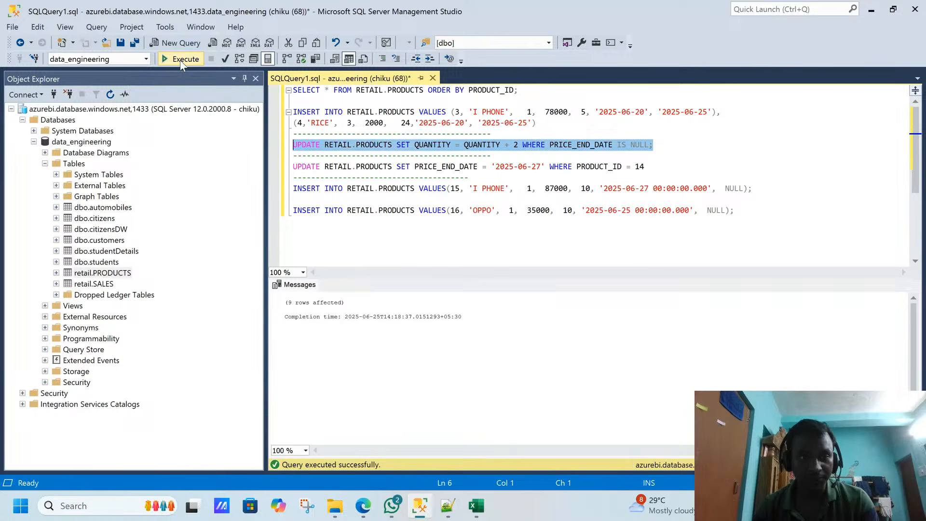
Step: Rerun the SELECT on RETAIL.PRODUCTS and check the quantities of LAPTOP, KURTA, I PHONE 15 and OPPO
{"action": "left_click_drag", "start_coordinate": [523, 90], "coordinate": [268, 90]}
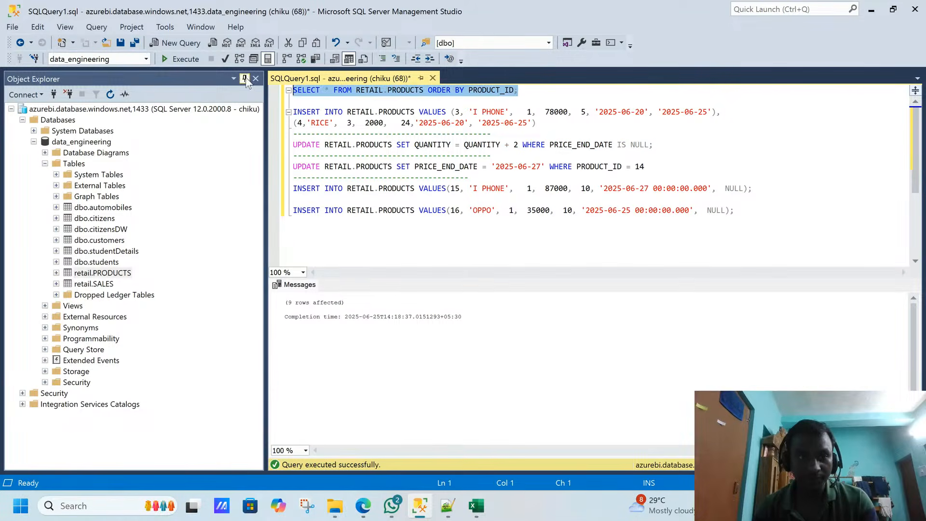
{"action": "left_click", "coordinate": [185, 62]}
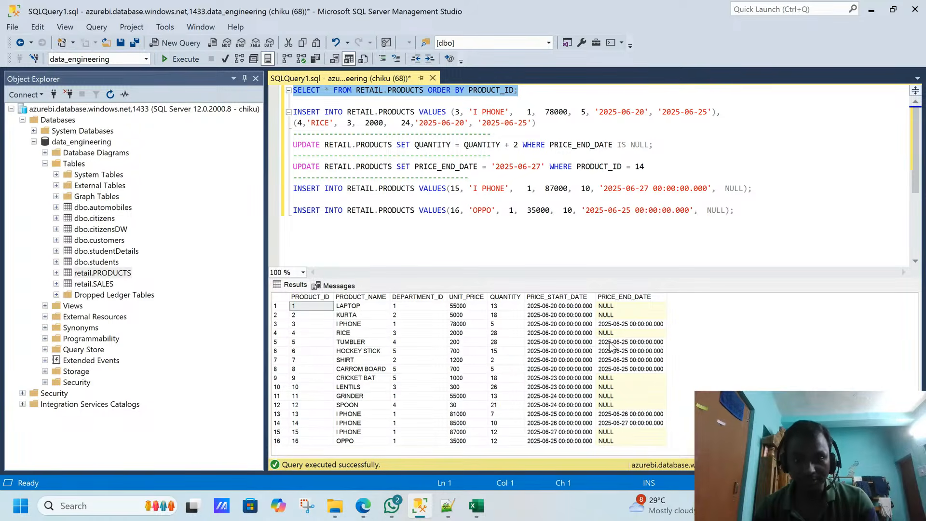
{"action": "left_click_drag", "start_coordinate": [499, 308], "coordinate": [493, 322]}
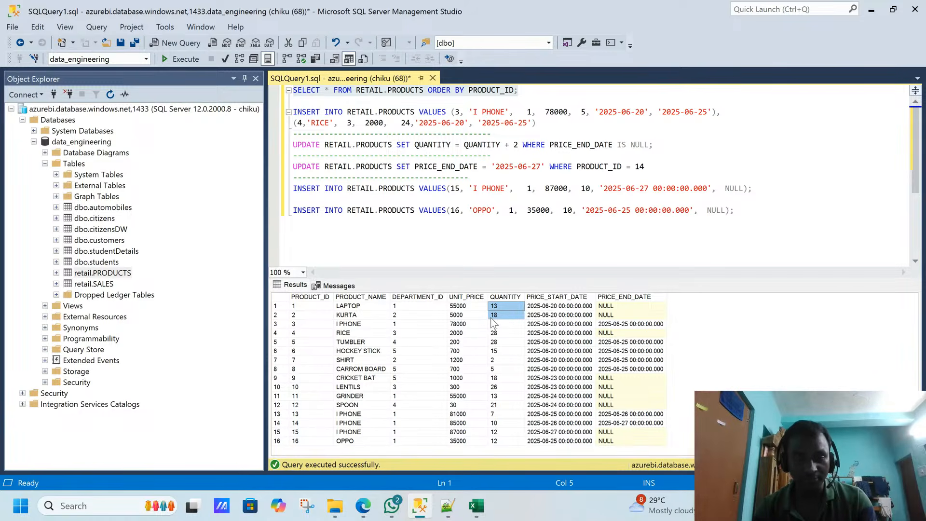
{"action": "left_click", "coordinate": [497, 432]}
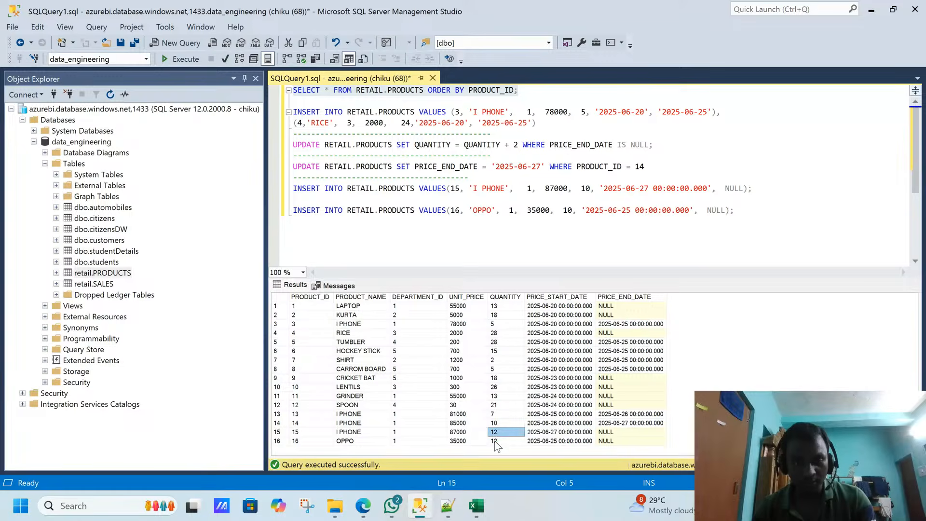
Step: Compare the LAPTOP and KURTA quantities in RETAIL.PRODUCTS with those in the Snowflake PRODUCTS preview
{"action": "key", "text": "alt+Tab"}
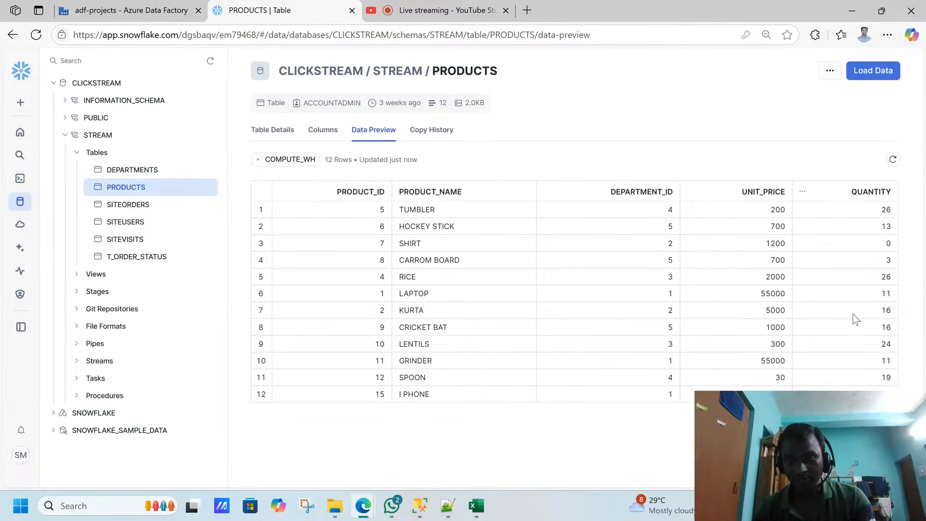
{"action": "key", "text": "alt+Tab"}
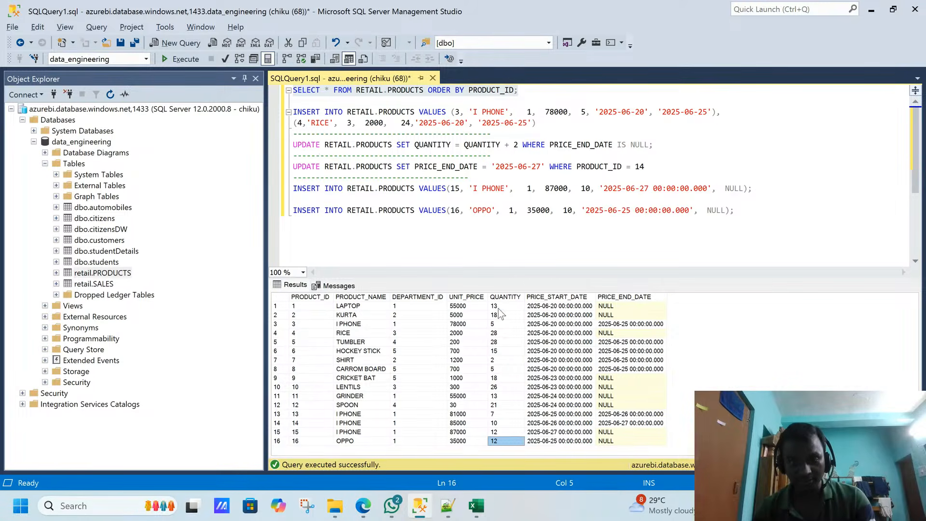
{"action": "left_click", "coordinate": [499, 310]}
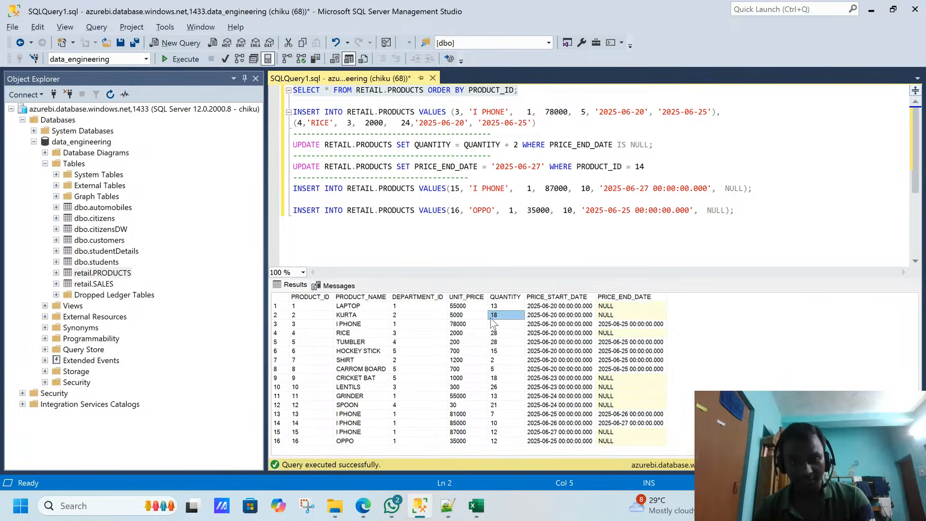
{"action": "key", "text": "alt+Tab"}
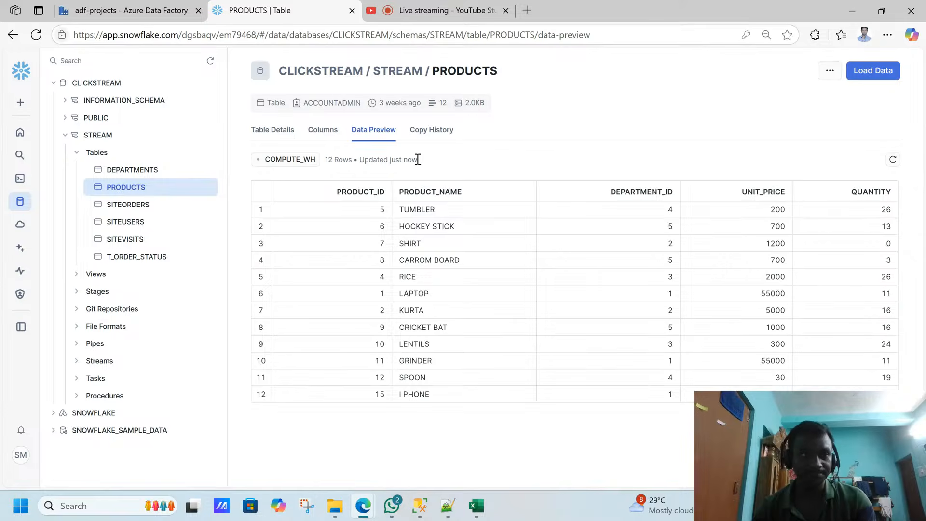
Step: Return to Azure Data Factory, start a debug run of the pl_14_working_with_Snowflake pipeline, and enlarge its run output
{"action": "left_click", "coordinate": [159, 10]}
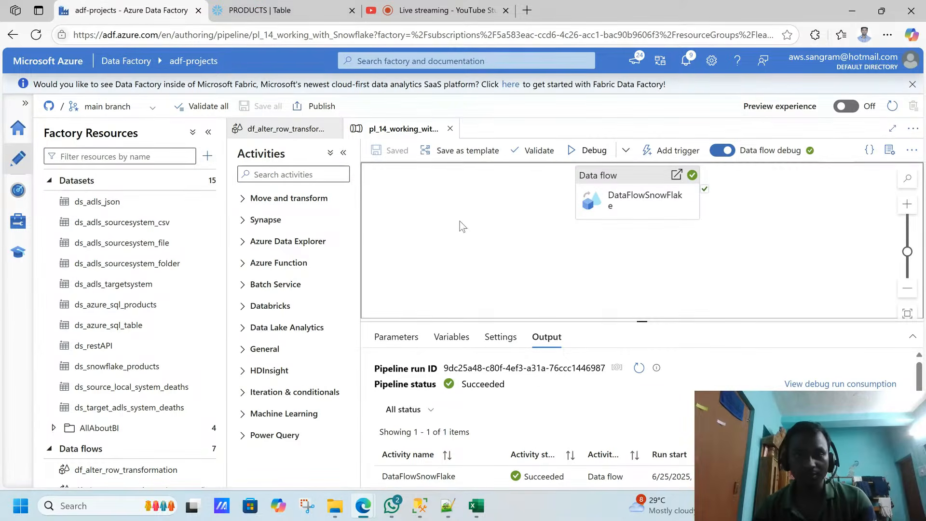
{"action": "left_click", "coordinate": [594, 155]}
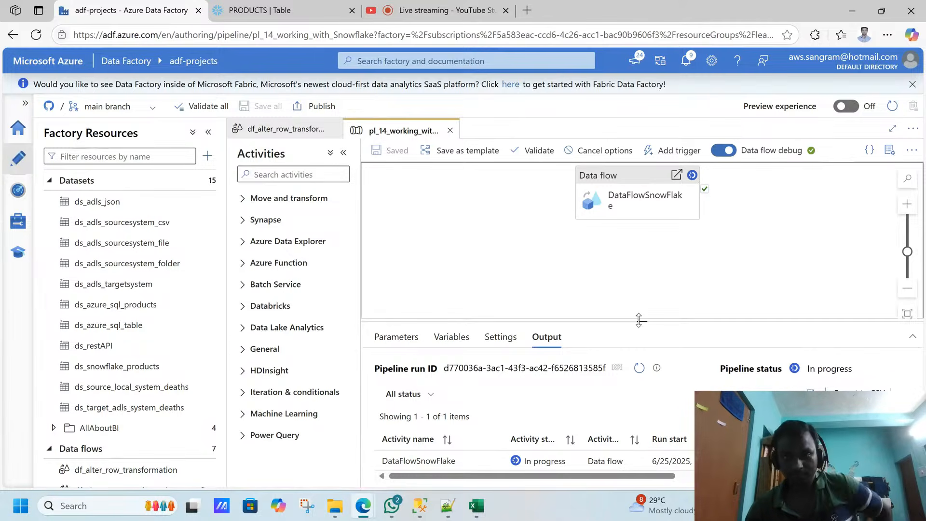
{"action": "left_click_drag", "start_coordinate": [639, 319], "coordinate": [635, 232]}
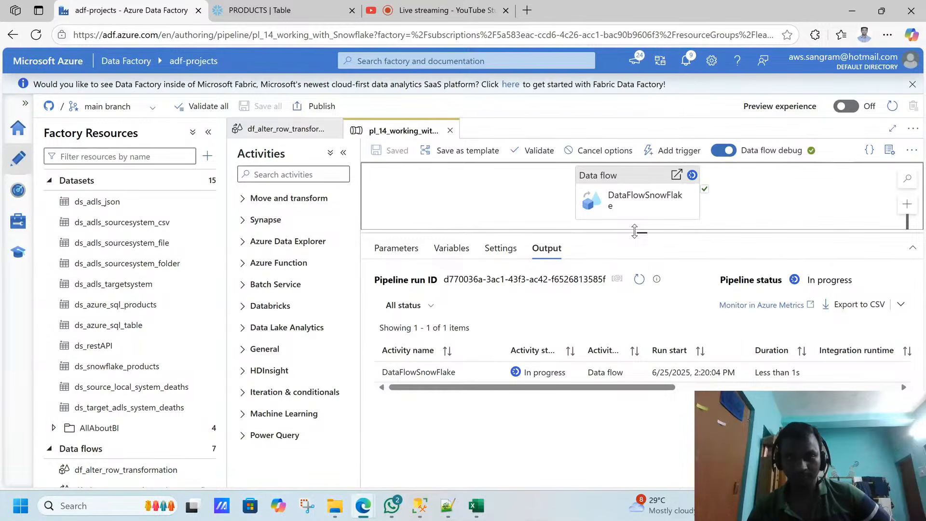
Step: Refresh the pipeline run status until it updates, and open the run details of the DataFlowSnowFlake activity
{"action": "left_click", "coordinate": [639, 280]}
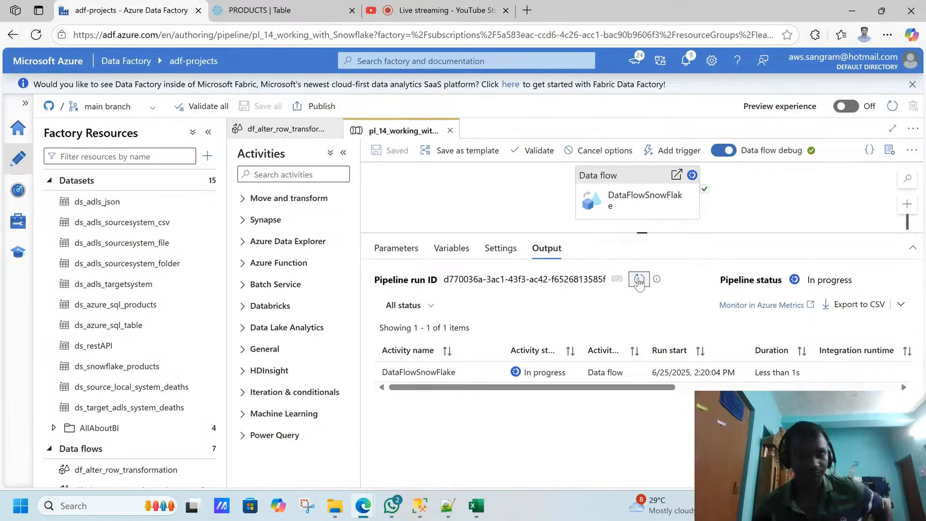
{"action": "left_click", "coordinate": [639, 280]}
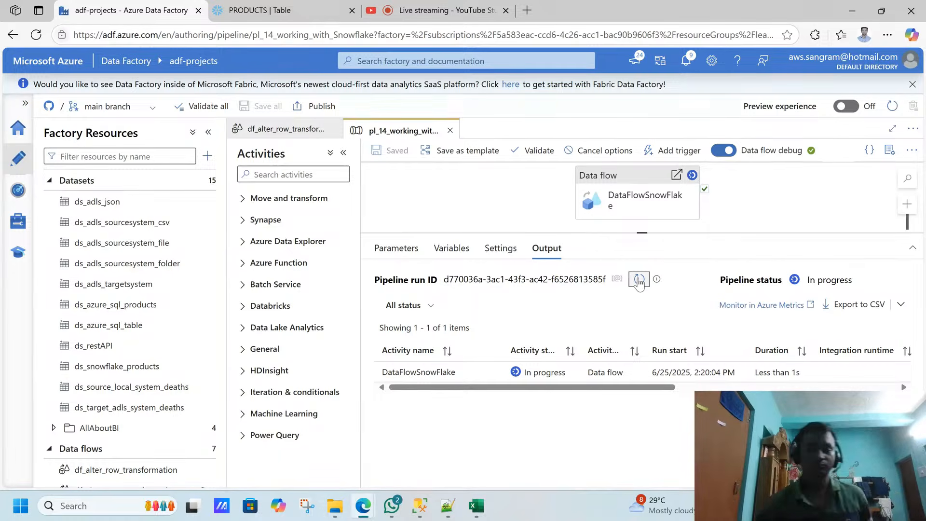
{"action": "left_click", "coordinate": [639, 279]}
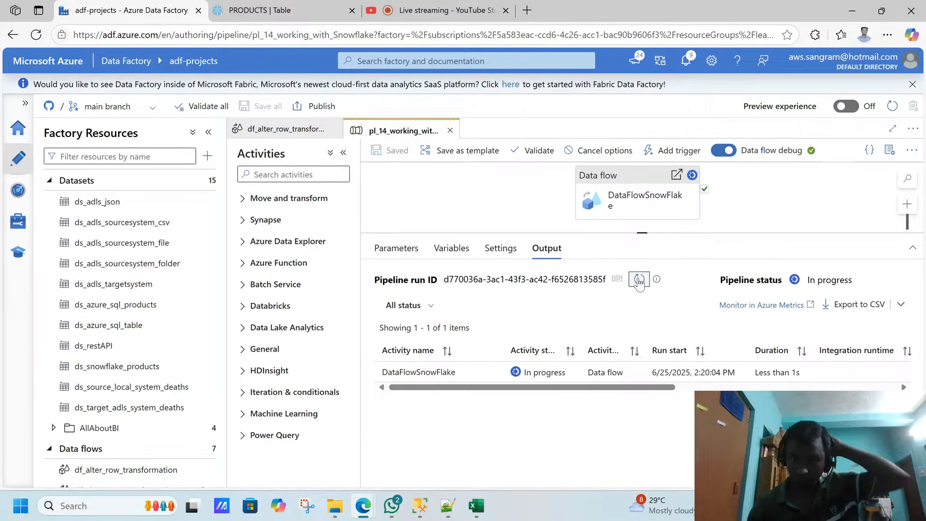
{"action": "left_click", "coordinate": [639, 280]}
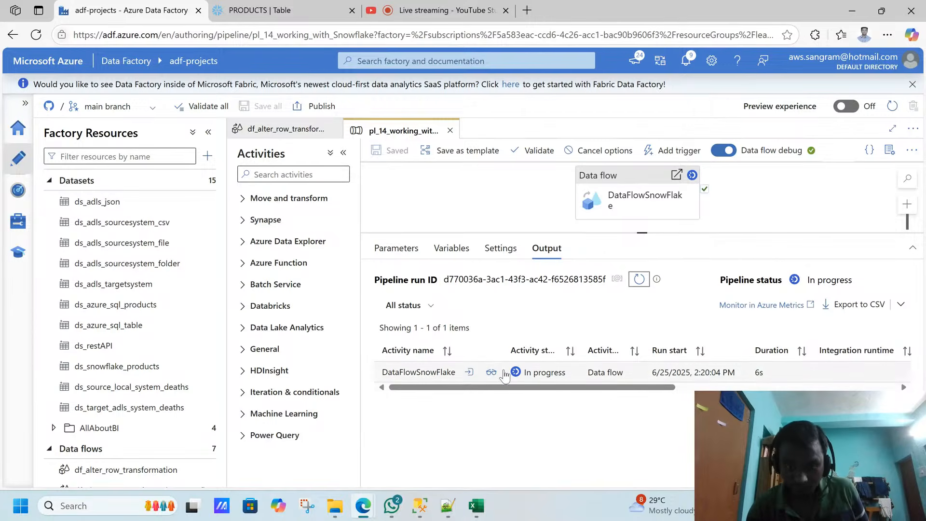
{"action": "left_click", "coordinate": [491, 374]}
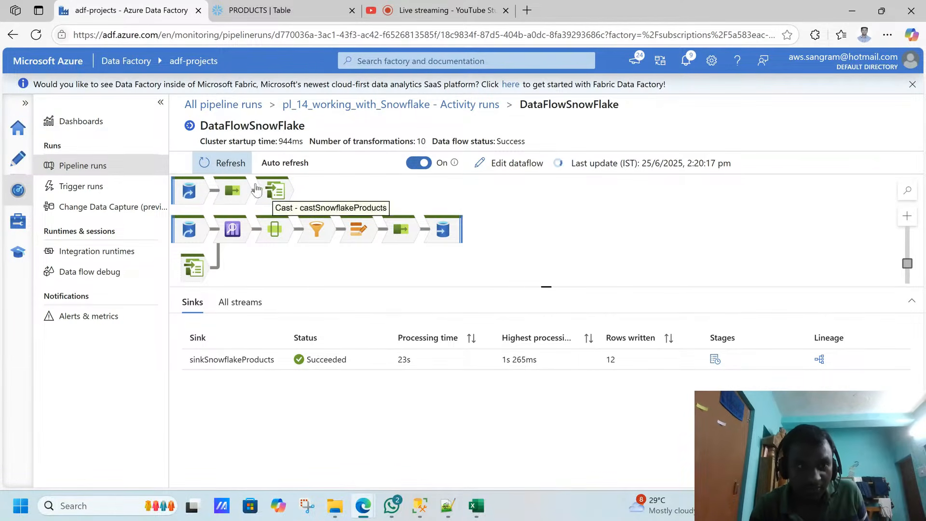
Step: Refresh the Snowflake PRODUCTS data preview and compare it with the OPPO row of RETAIL.PRODUCTS in SQL Server Management Studio
{"action": "left_click", "coordinate": [264, 11]}
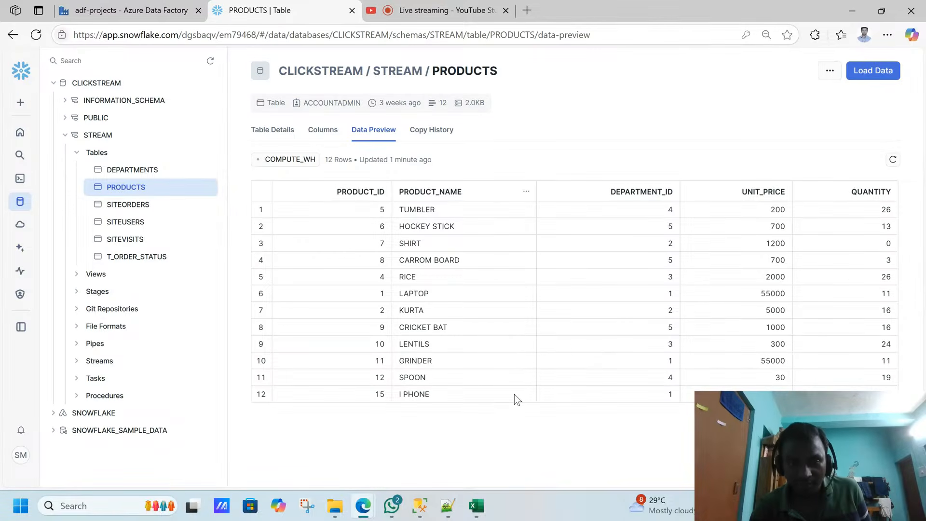
{"action": "left_click", "coordinate": [891, 161]}
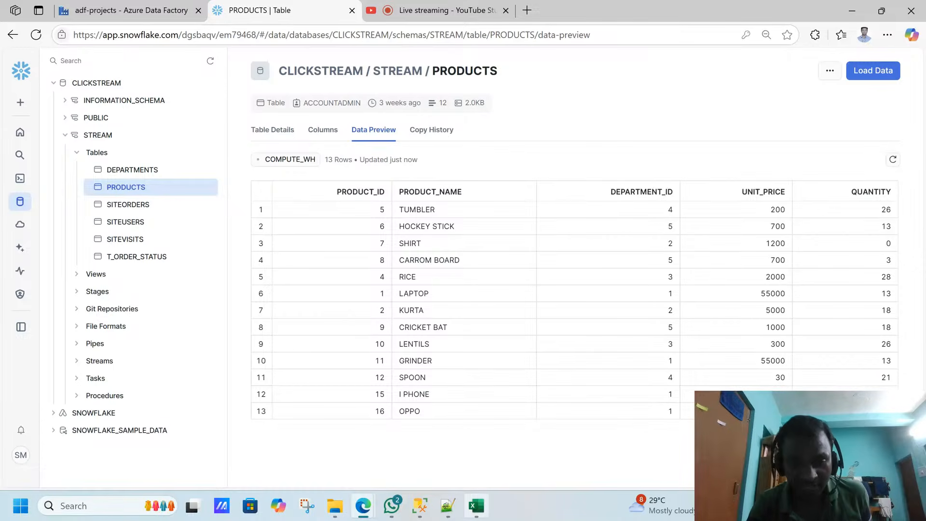
{"action": "left_click", "coordinate": [419, 506]}
{"action": "left_click", "coordinate": [605, 210]}
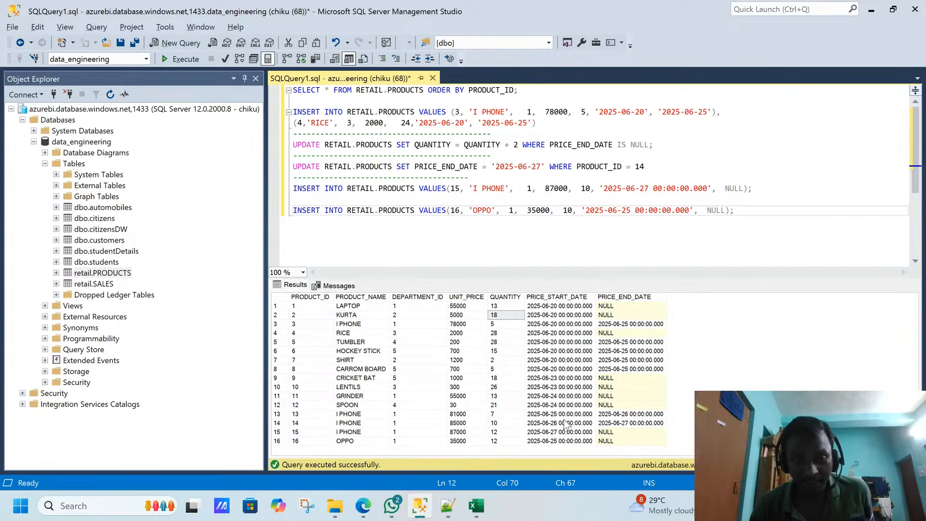
{"action": "left_click", "coordinate": [569, 441]}
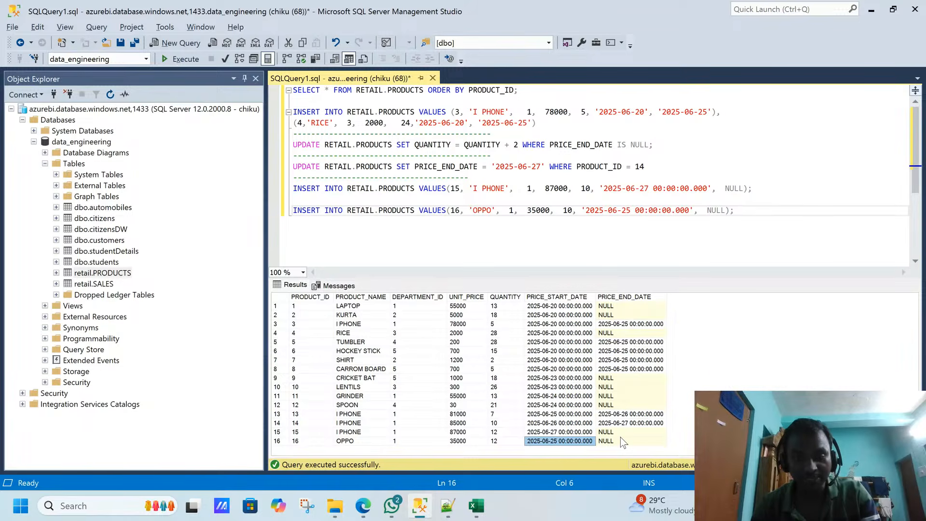
{"action": "left_click", "coordinate": [369, 441]}
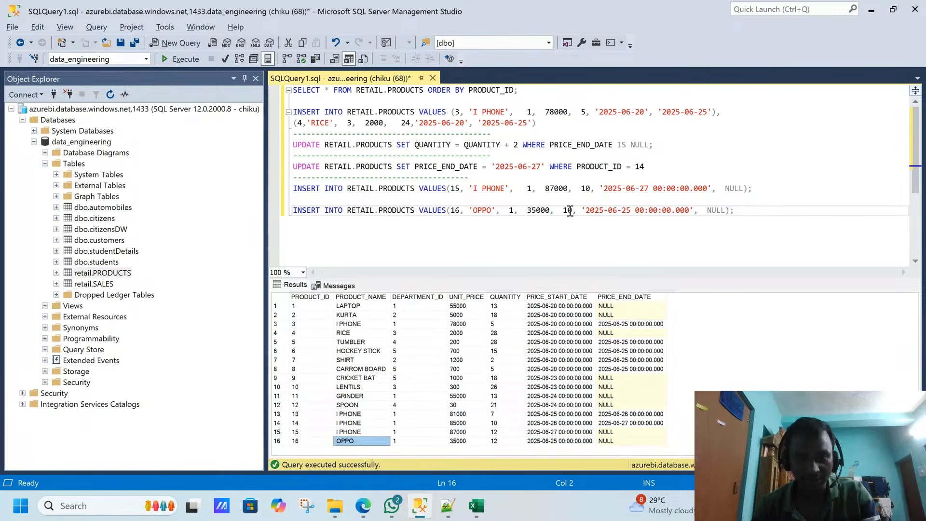
Step: Duplicate the OPPO INSERT statement below the original in the query, separated by a blank line
{"action": "left_click", "coordinate": [745, 214]}
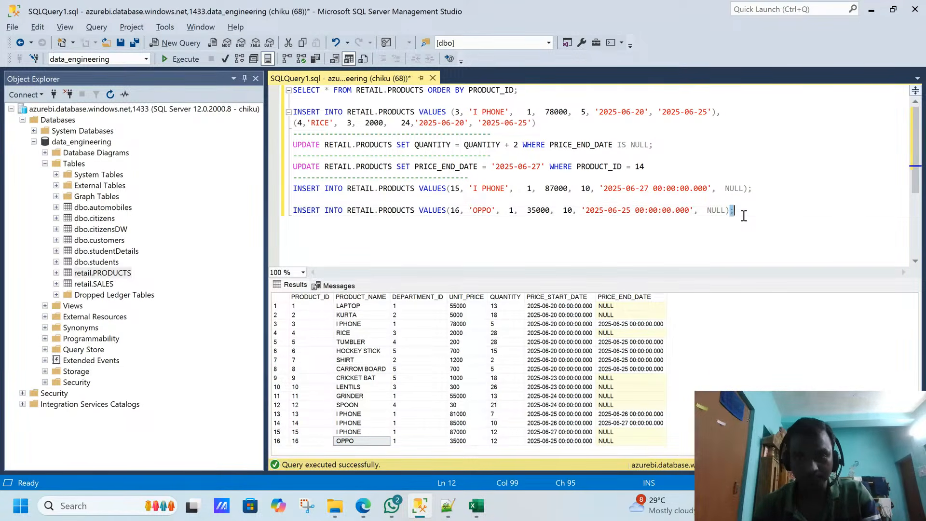
{"action": "left_click_drag", "start_coordinate": [745, 212], "coordinate": [276, 209]}
{"action": "key", "text": "ctrl+c"}
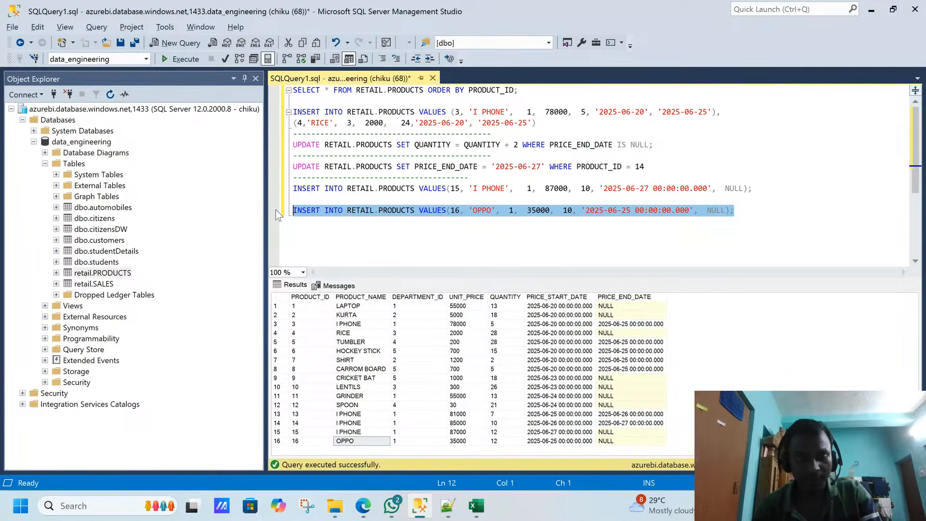
{"action": "left_click", "coordinate": [754, 215]}
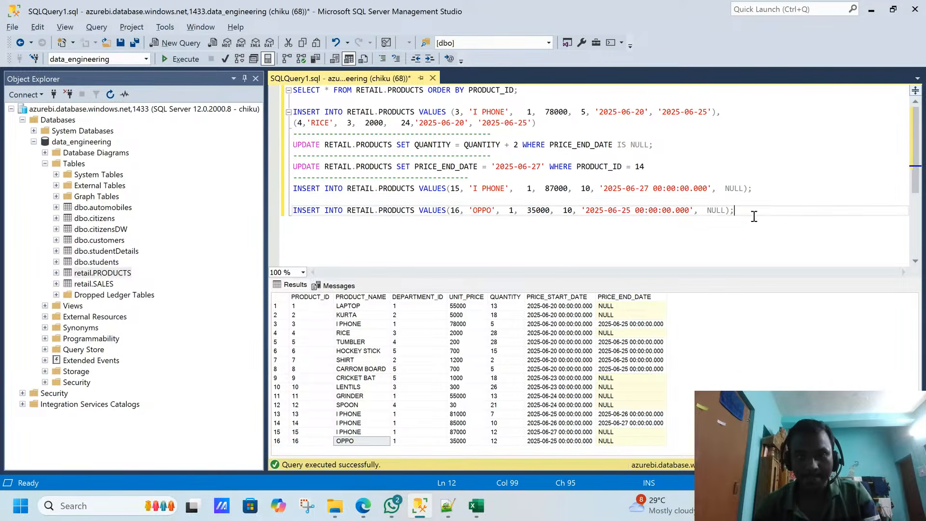
{"action": "key", "text": "Return"}
{"action": "key", "text": "Return"}
{"action": "key", "text": "ctrl+v"}
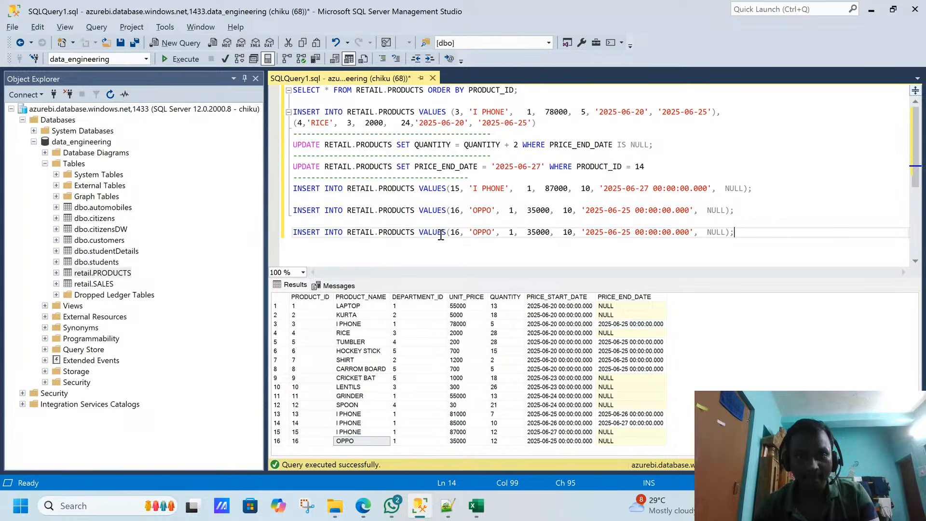
Step: In the duplicated OPPO INSERT, set the product ID to 17, the unit price to 37000 and the start date to 2025-06-26
{"action": "left_click", "coordinate": [461, 232]}
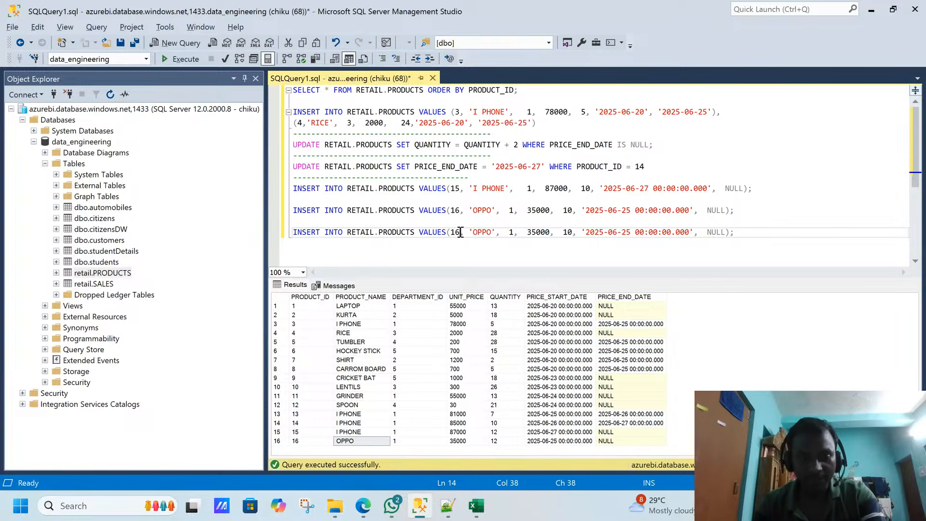
{"action": "key", "text": "BackSpace"}
{"action": "type", "text": "7"}
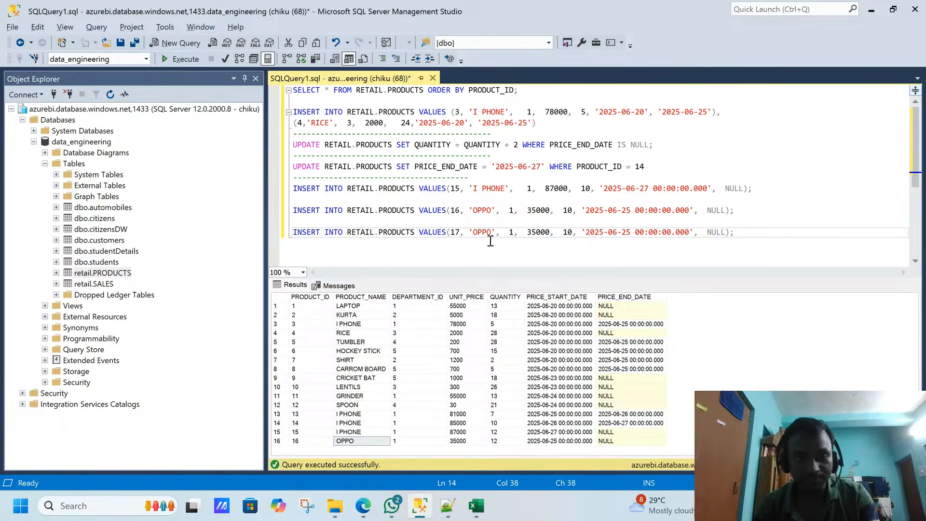
{"action": "left_click_drag", "start_coordinate": [533, 231], "coordinate": [535, 230]}
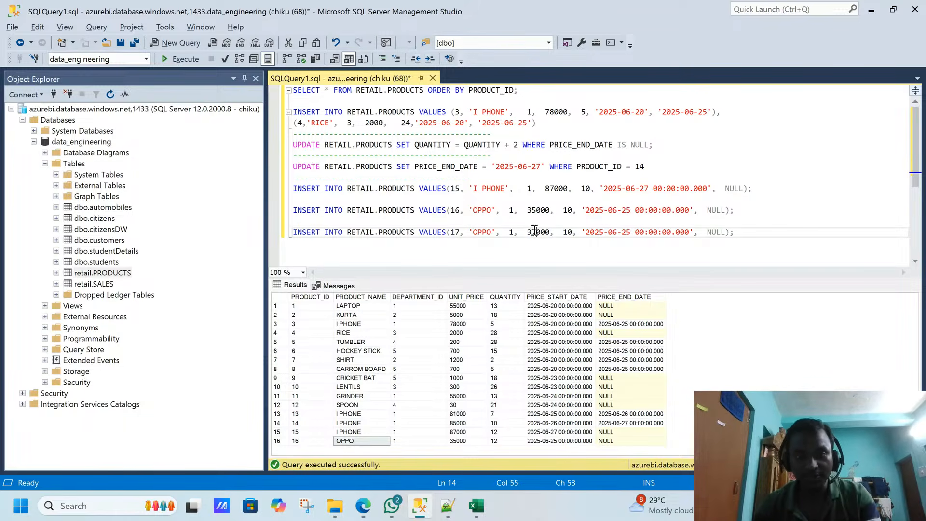
{"action": "type", "text": "7"}
{"action": "left_click", "coordinate": [630, 233]}
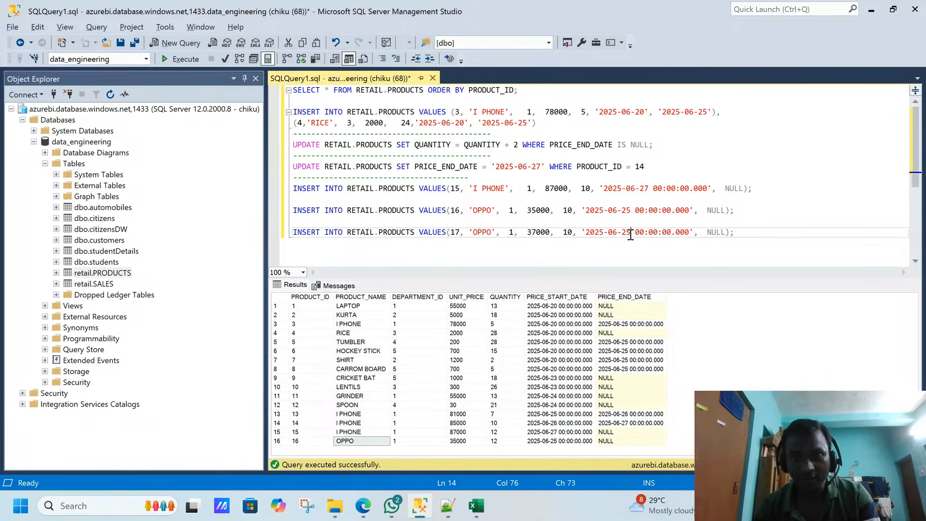
{"action": "key", "text": "shift+Left"}
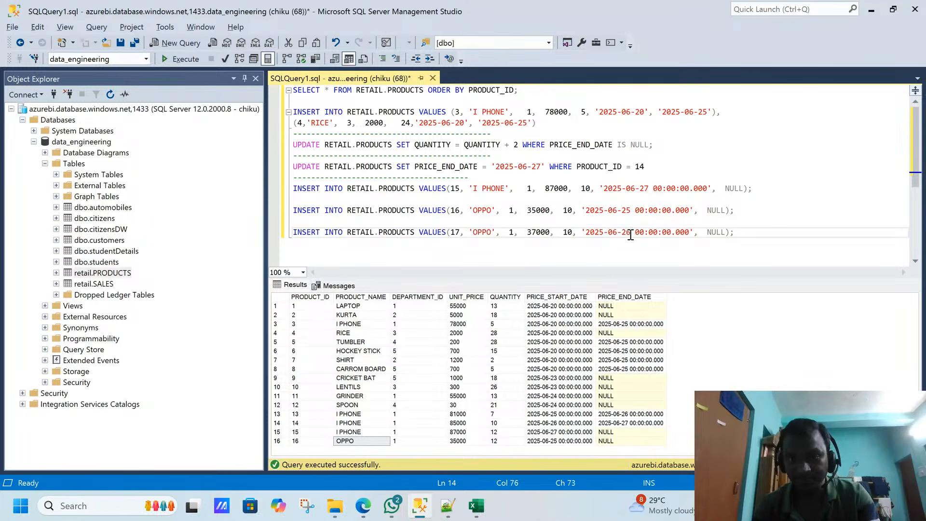
{"action": "type", "text": "6"}
Step: Execute only the INSERT statement that adds OPPO with product ID 17 to RETAIL.PRODUCTS
{"action": "left_click", "coordinate": [753, 233]}
{"action": "left_click_drag", "start_coordinate": [754, 233], "coordinate": [275, 237]}
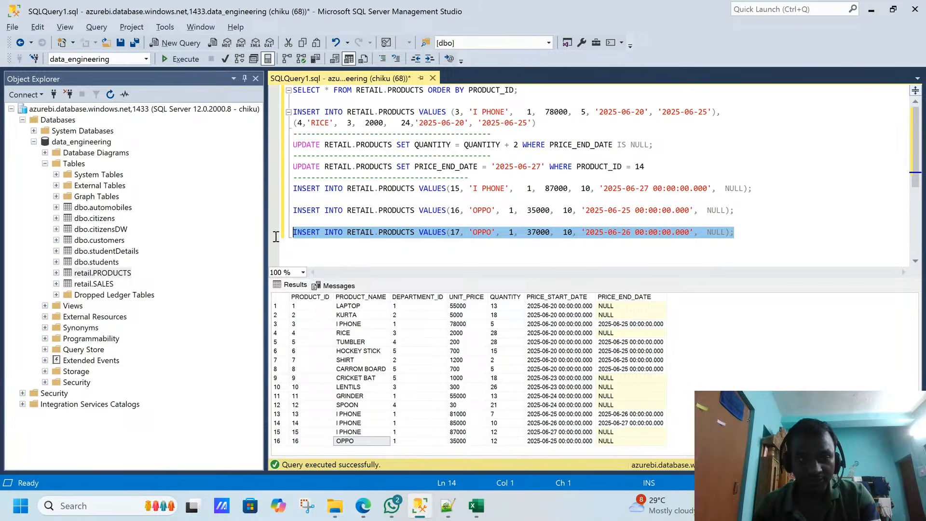
{"action": "left_click", "coordinate": [184, 62]}
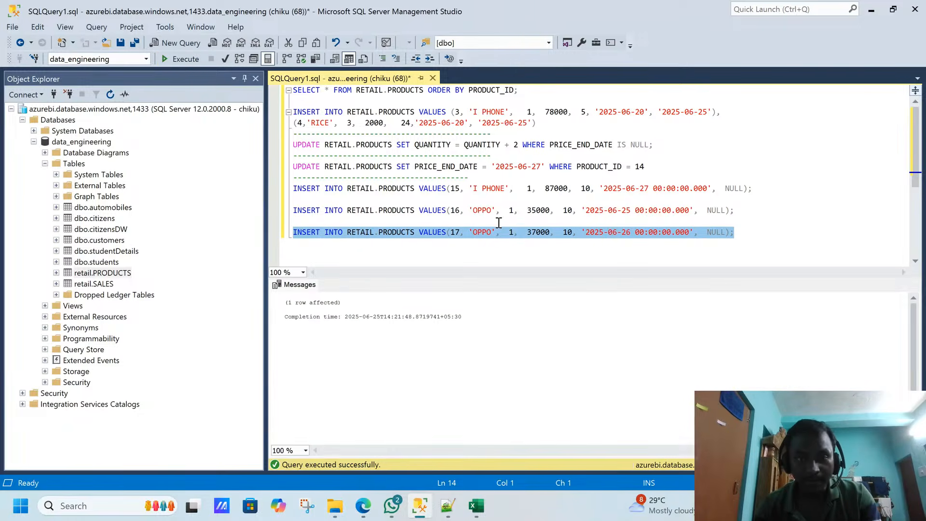
Step: Change the PRICE_END_DATE UPDATE to '2025-06-26' WHERE PRODUCT_ID = 16 and execute only that statement
{"action": "left_click", "coordinate": [660, 164]}
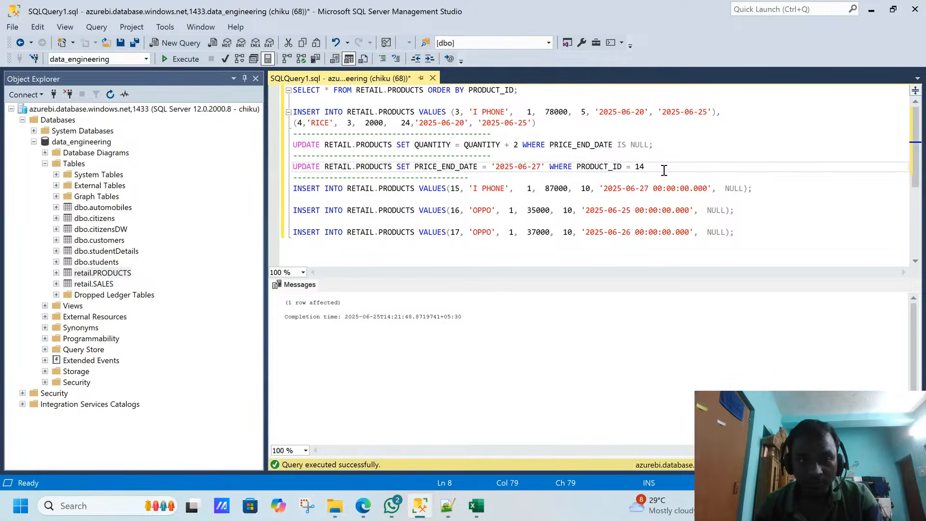
{"action": "key", "text": "BackSpace"}
{"action": "type", "text": "6"}
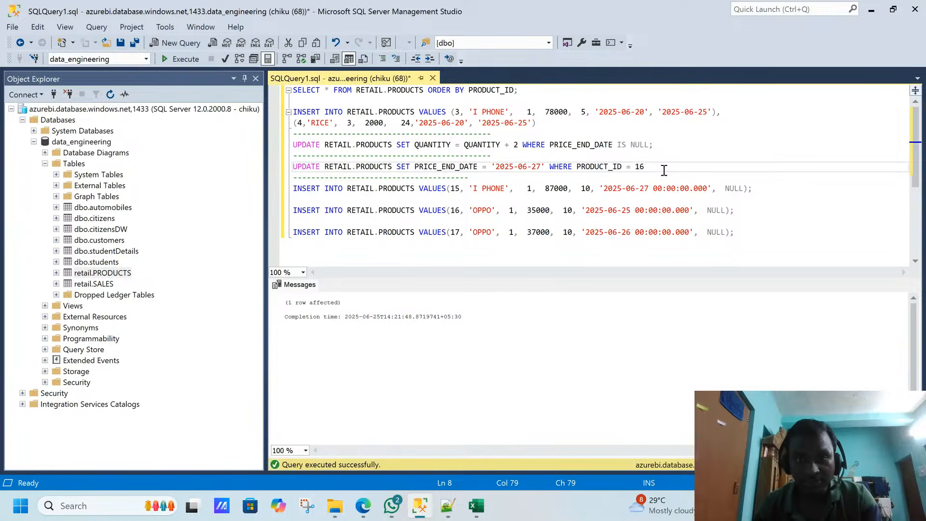
{"action": "left_click", "coordinate": [527, 168]}
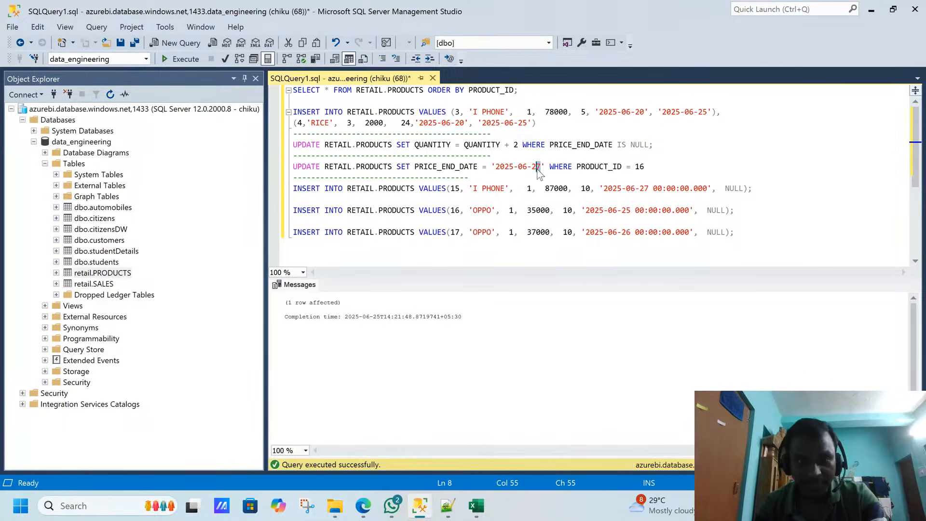
{"action": "key", "text": "End"}
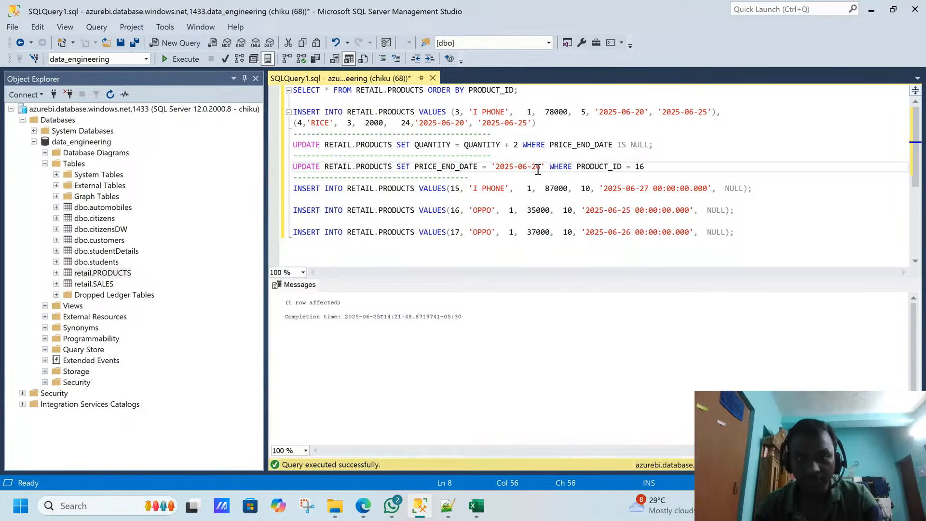
{"action": "key", "text": "shift+Home"}
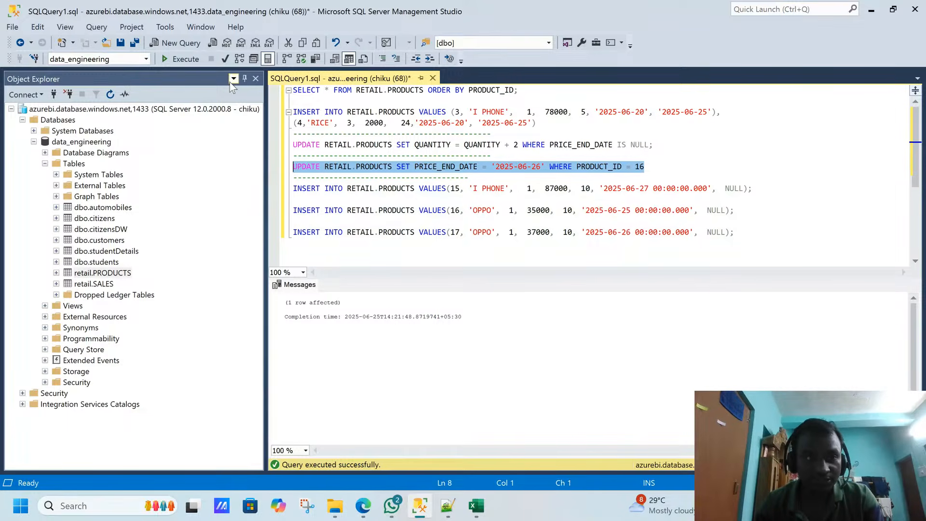
{"action": "left_click", "coordinate": [187, 63]}
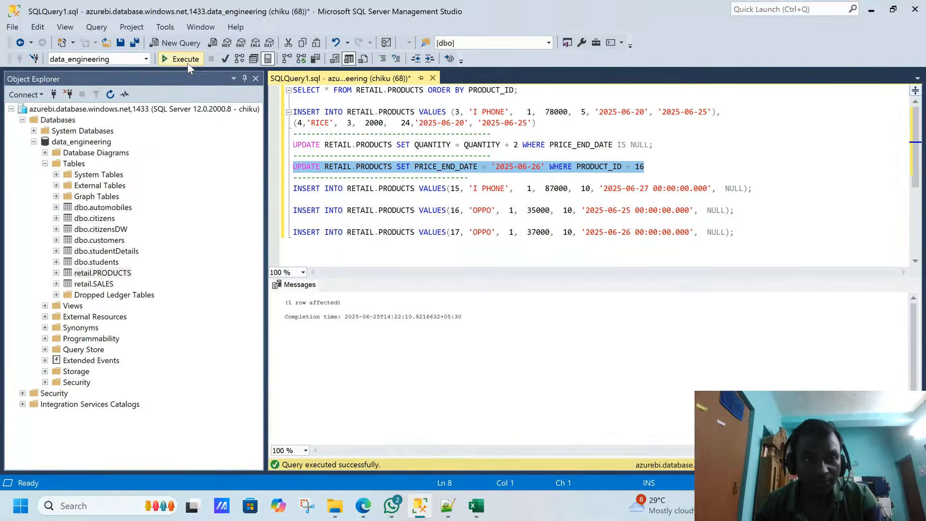
Step: Rerun the SELECT on RETAIL.PRODUCTS and check the price end date, quantity and unit price of the two OPPO rows
{"action": "left_click_drag", "start_coordinate": [518, 90], "coordinate": [270, 88]}
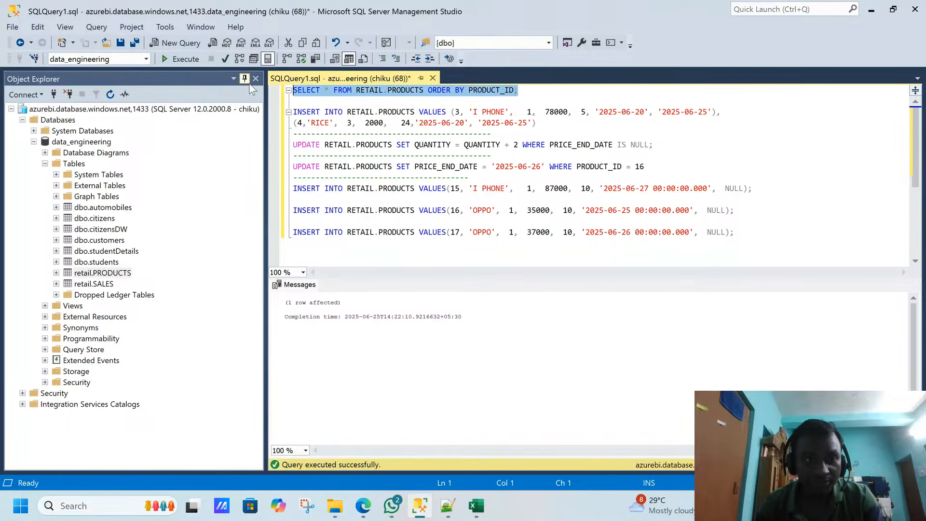
{"action": "left_click", "coordinate": [190, 62]}
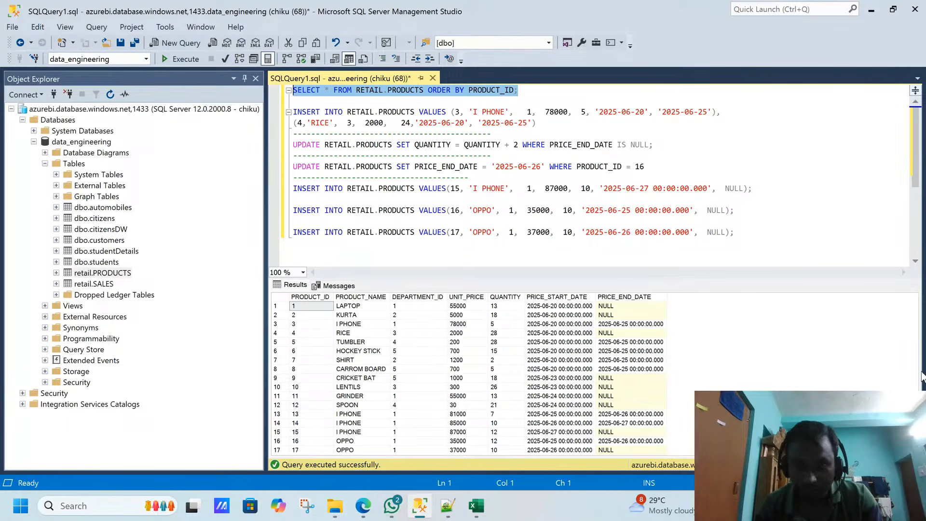
{"action": "left_click", "coordinate": [798, 360]}
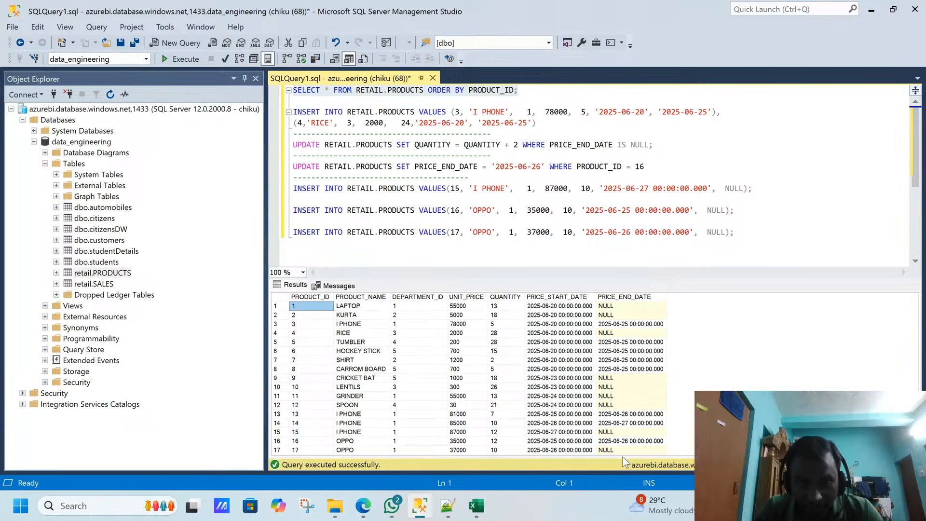
{"action": "left_click", "coordinate": [632, 441]}
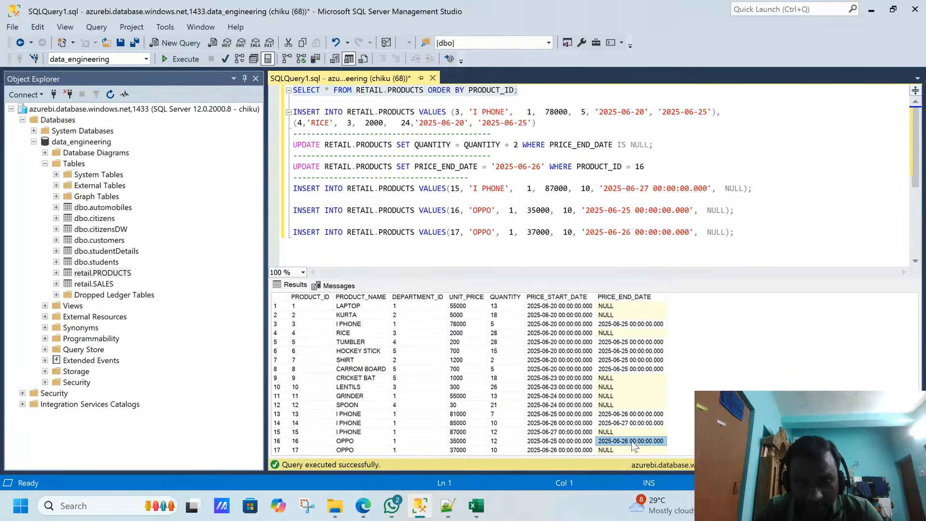
{"action": "left_click", "coordinate": [371, 441]}
{"action": "left_click", "coordinate": [504, 441]}
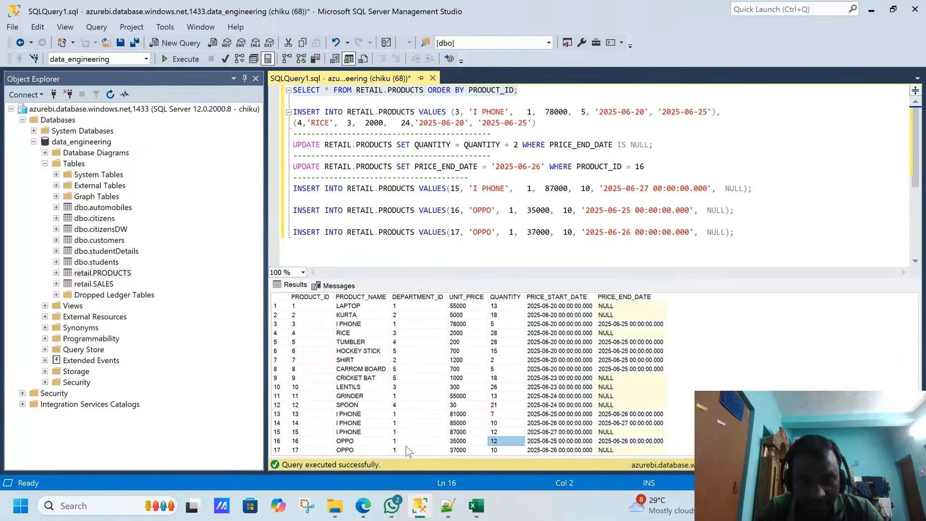
{"action": "left_click", "coordinate": [365, 441]}
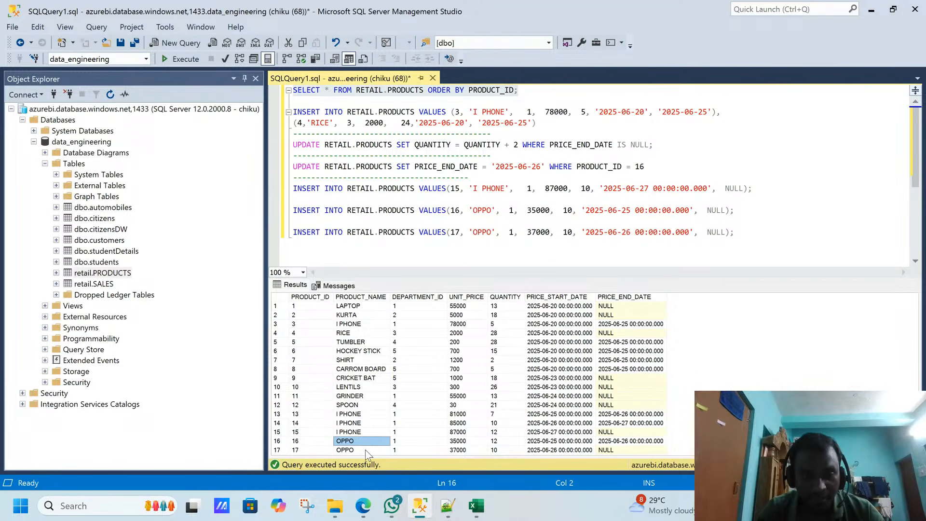
{"action": "left_click", "coordinate": [366, 449]}
{"action": "left_click", "coordinate": [499, 451]}
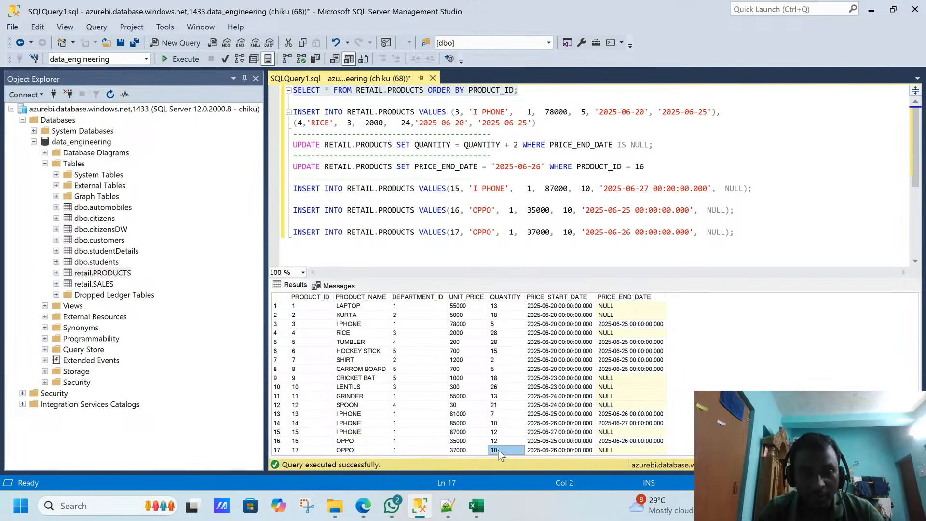
{"action": "left_click", "coordinate": [461, 450]}
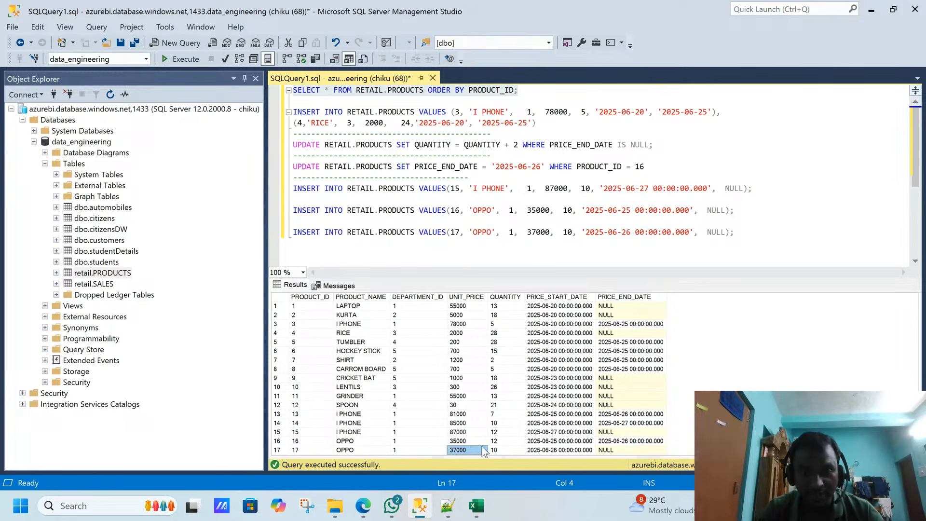
Step: Compare the two OPPO rows in the RETAIL.PRODUCTS results with the OPPO row in Snowflake's STREAM.PRODUCTS data preview
{"action": "left_click", "coordinate": [569, 450]}
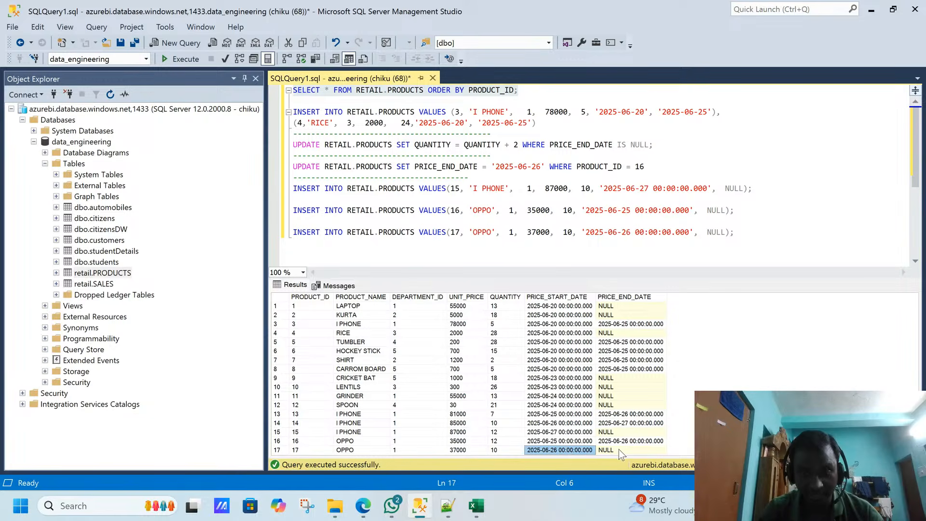
{"action": "mouse_move", "coordinate": [618, 450]}
{"action": "left_mouse_down"}
{"action": "mouse_move", "coordinate": [385, 450]}
{"action": "mouse_move", "coordinate": [379, 440]}
{"action": "mouse_move", "coordinate": [606, 446]}
{"action": "left_mouse_up"}
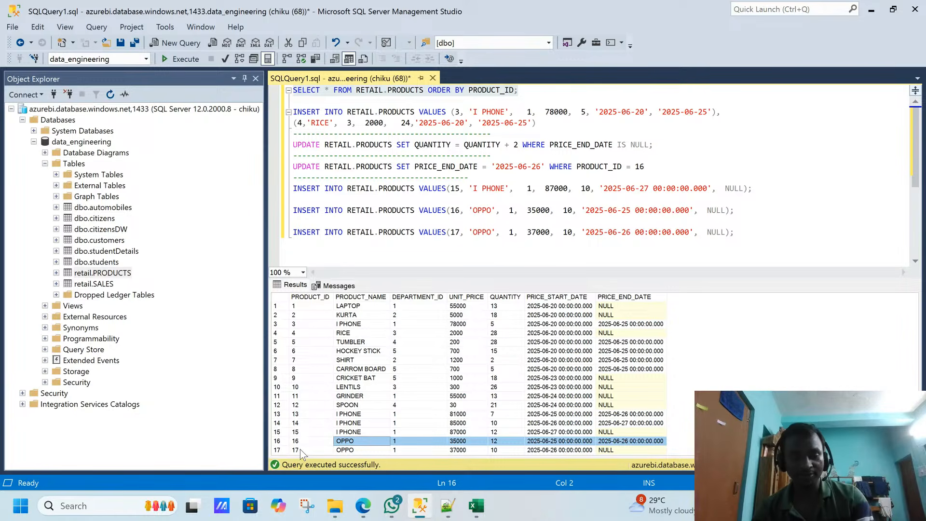
{"action": "key", "text": "alt+Tab"}
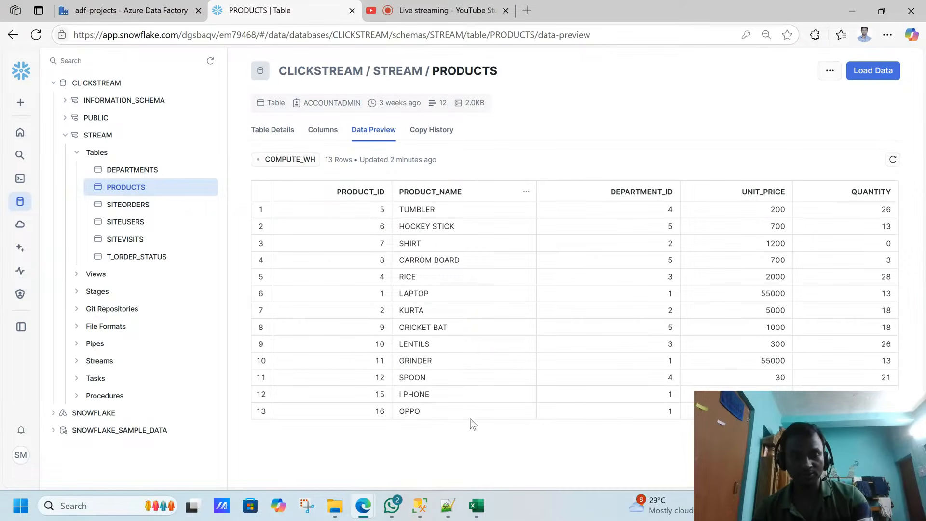
{"action": "key", "text": "alt+Tab"}
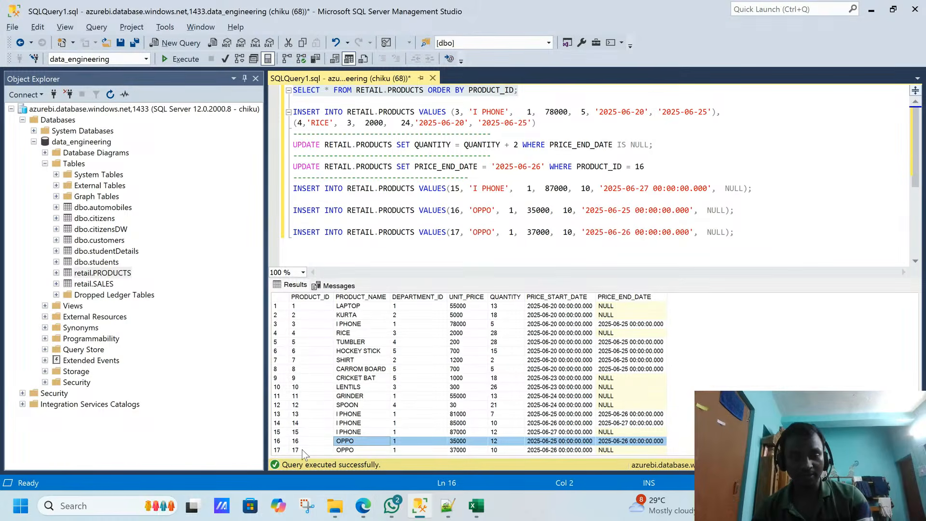
{"action": "key", "text": "alt+Tab"}
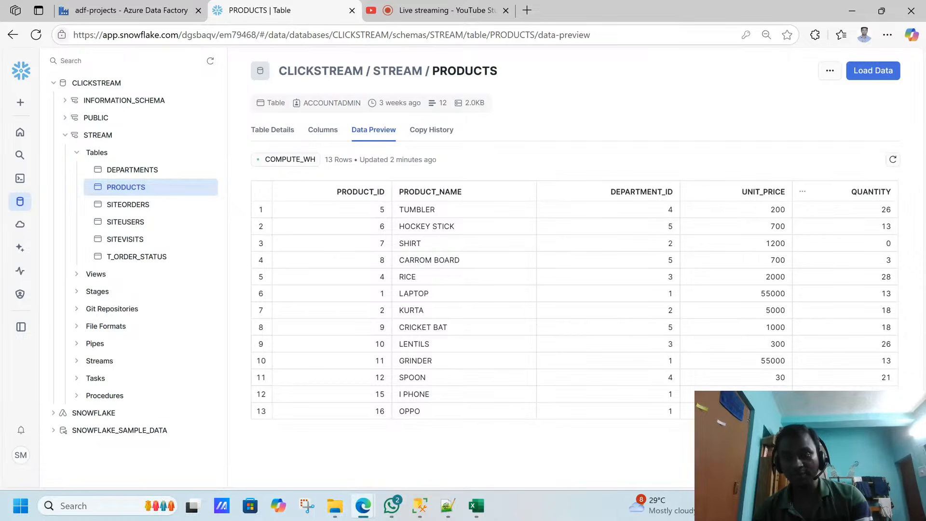
{"action": "key", "text": "alt+Tab"}
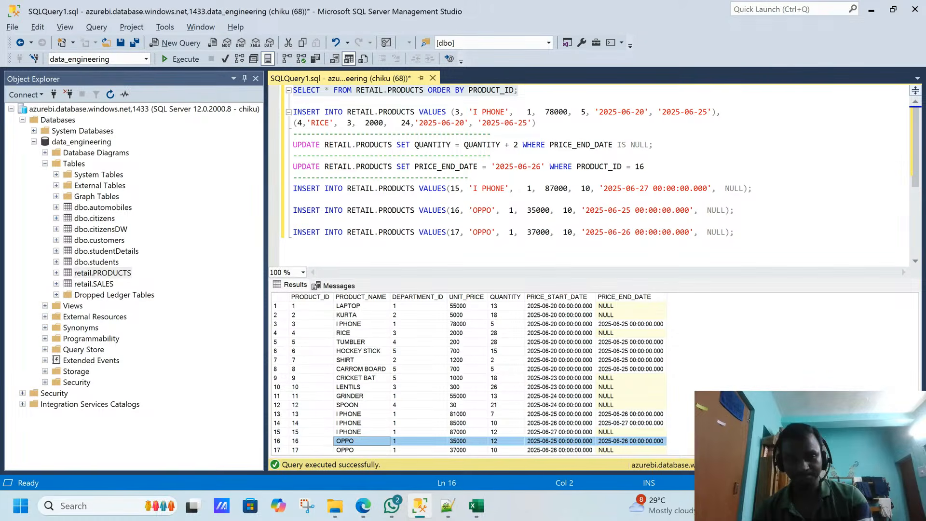
Step: Switch to Azure Data Factory, return to the pl_14_working_with_Snowflake pipeline and start a debug run
{"action": "key", "text": "alt+Tab"}
{"action": "left_click", "coordinate": [156, 14]}
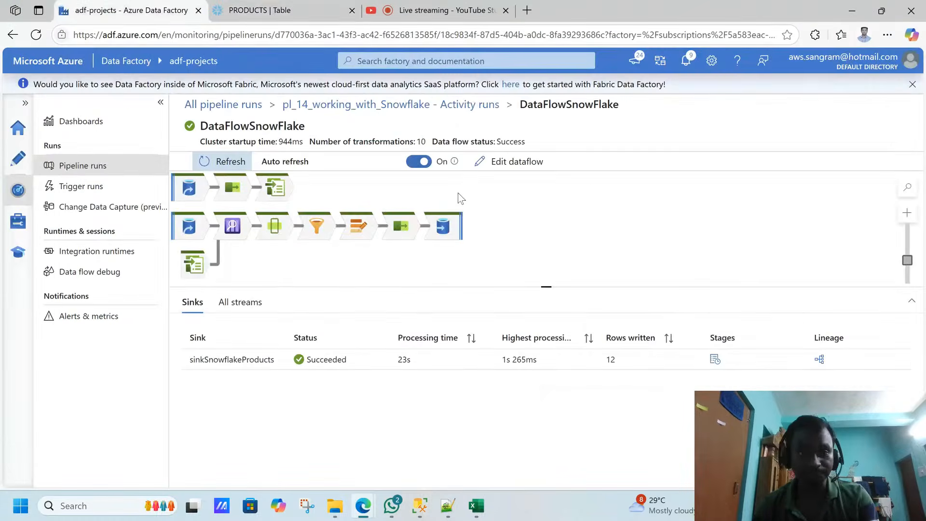
{"action": "left_click", "coordinate": [17, 160]}
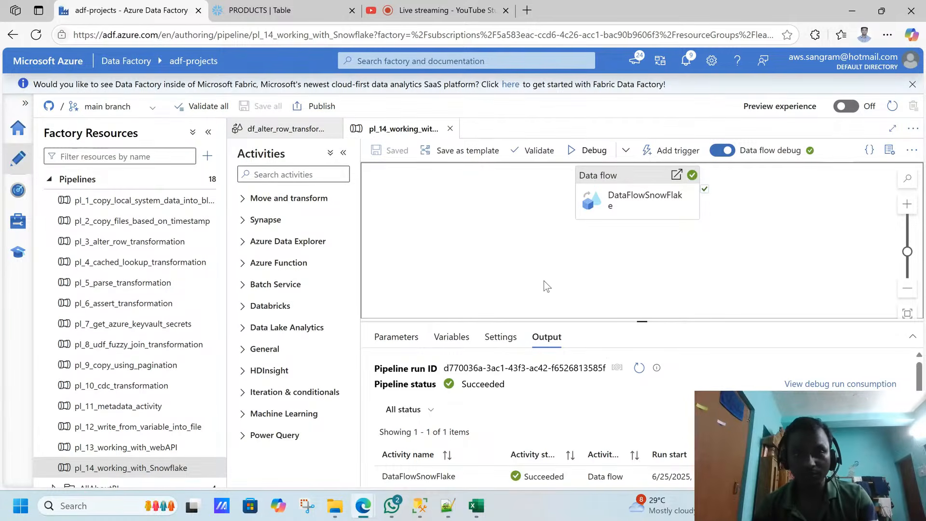
{"action": "left_click", "coordinate": [594, 152]}
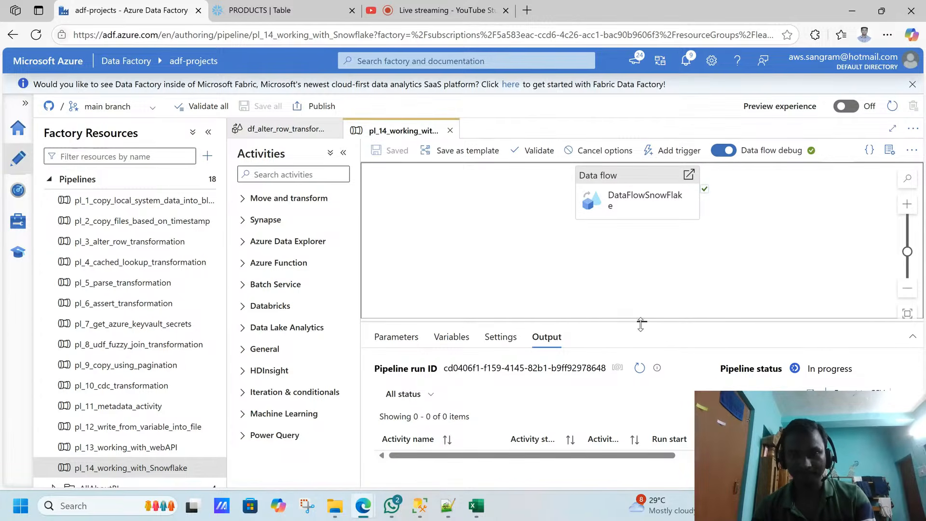
Step: Enlarge the debug output, open the DataFlowSnowFlake activity's run details and refresh them to follow the sinkSnowflakeProducts status
{"action": "left_click_drag", "start_coordinate": [642, 321], "coordinate": [643, 242]}
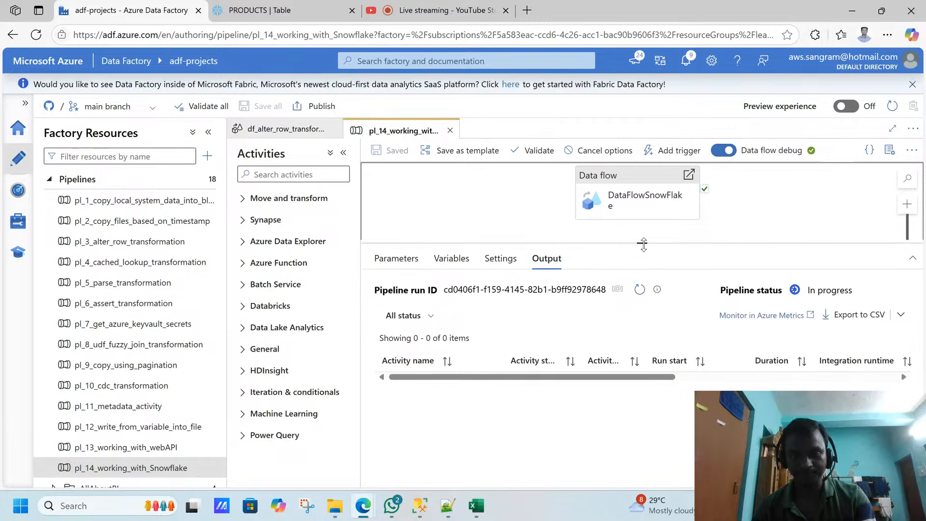
{"action": "left_click", "coordinate": [637, 294]}
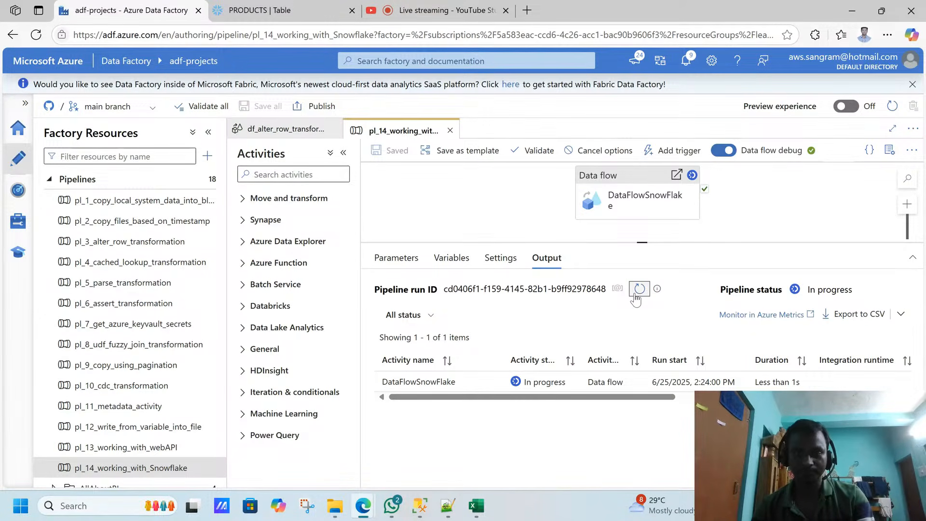
{"action": "left_click", "coordinate": [638, 289]}
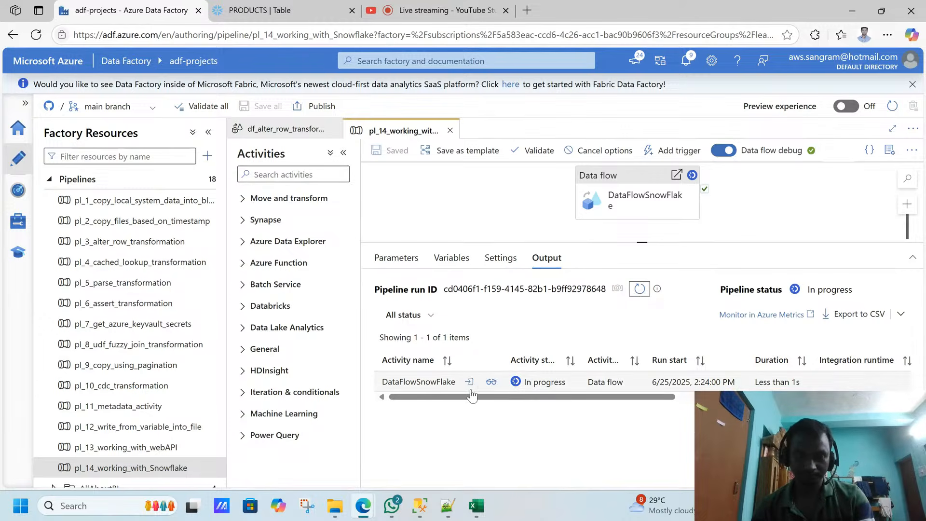
{"action": "left_click", "coordinate": [490, 385]}
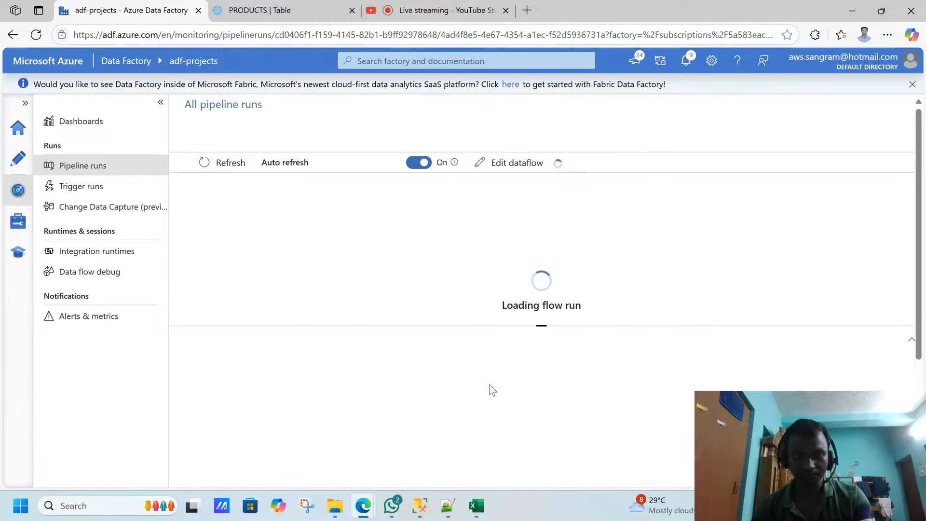
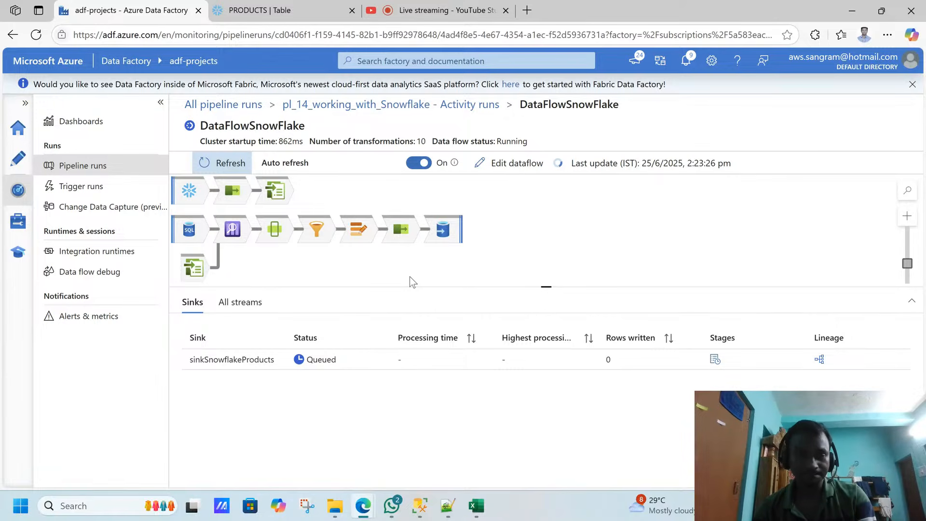
{"action": "left_click", "coordinate": [222, 164]}
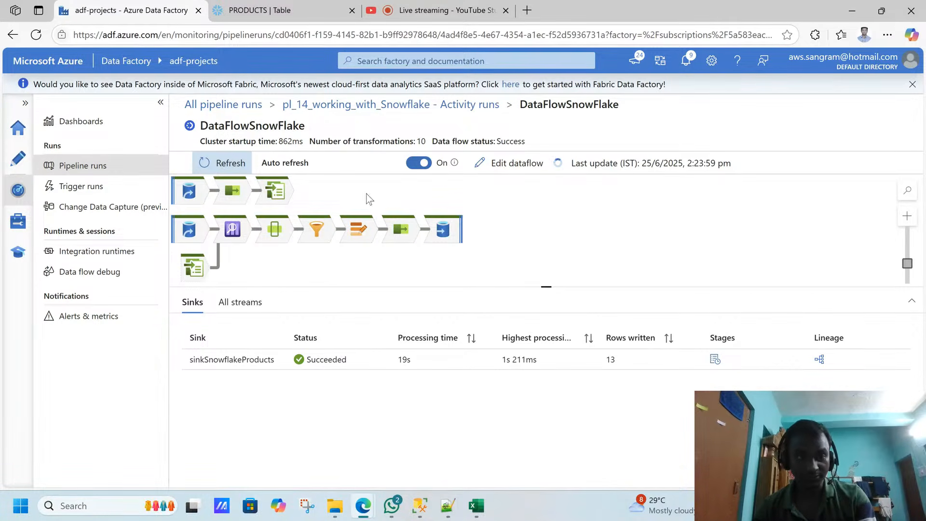
Step: Return to SQL Server Management Studio and check the price start and end dates of the OPPO row with product ID 16
{"action": "left_click", "coordinate": [270, 14]}
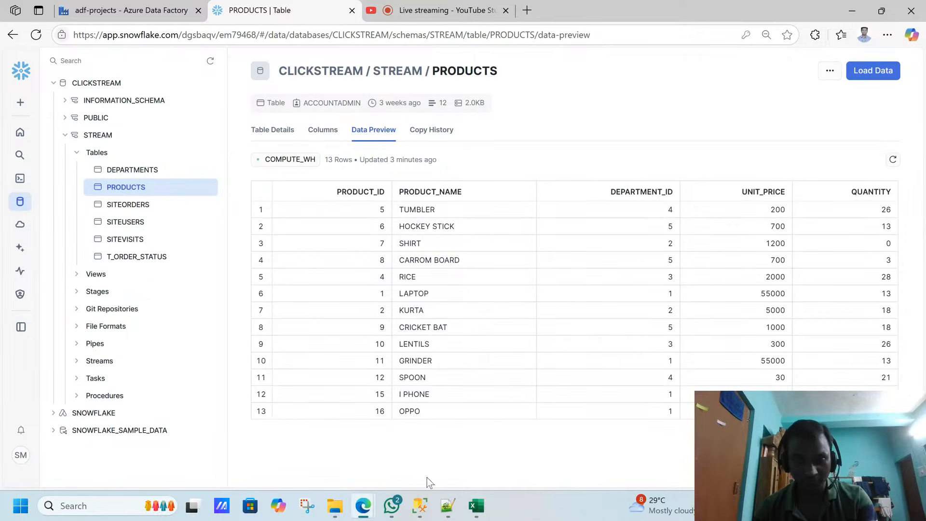
{"action": "left_click", "coordinate": [420, 506]}
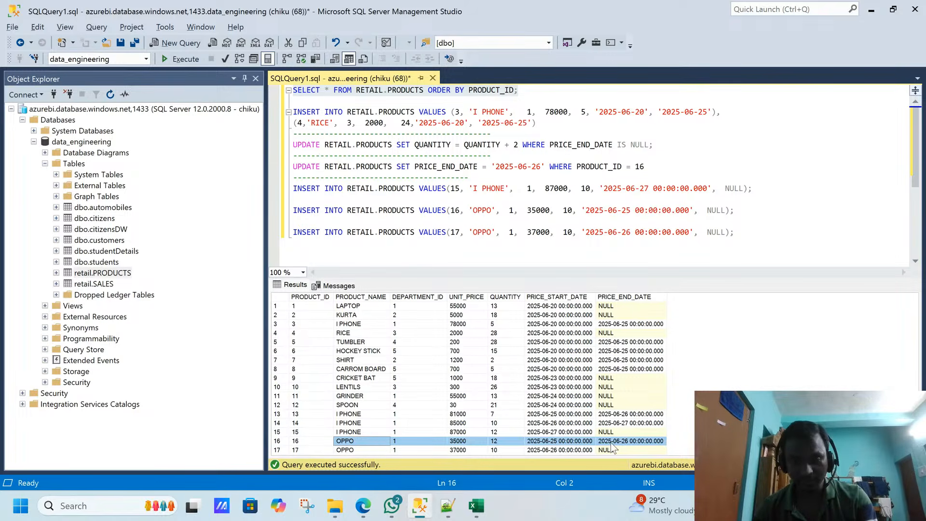
{"action": "left_click", "coordinate": [567, 442]}
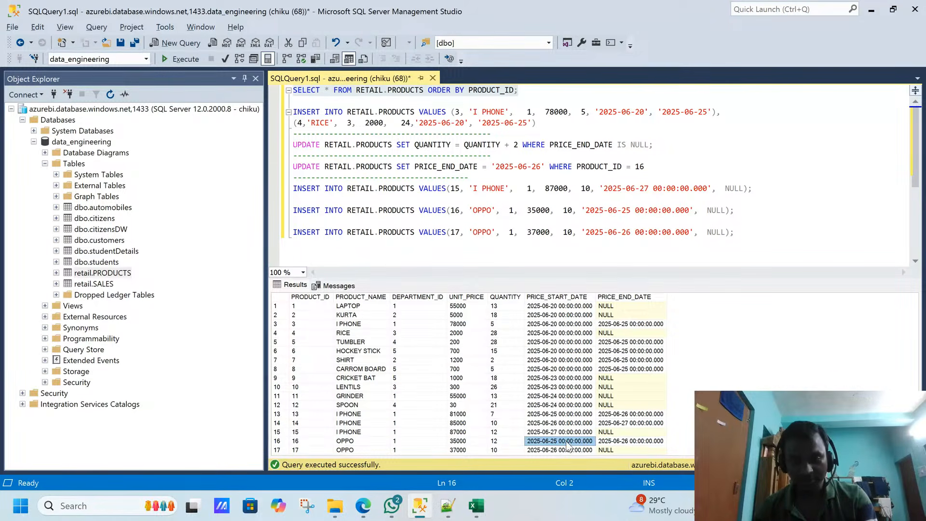
{"action": "left_click", "coordinate": [610, 442]}
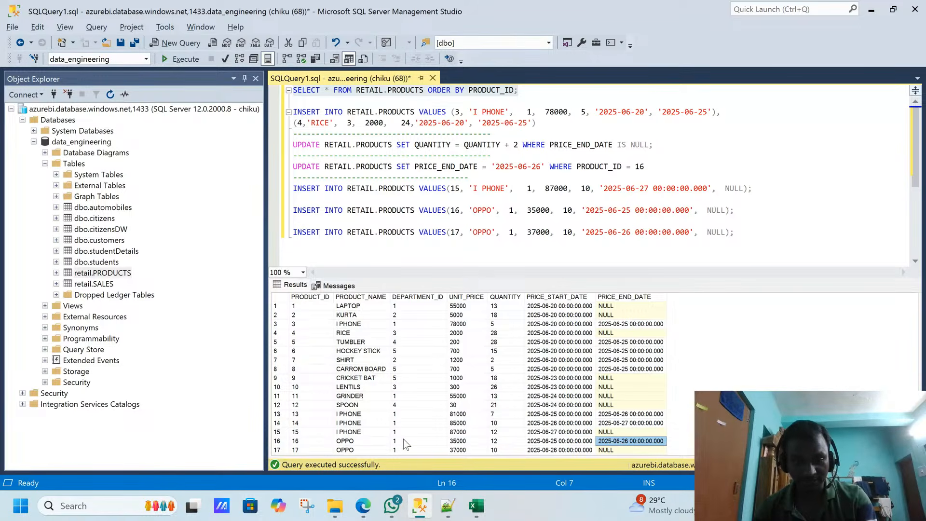
{"action": "left_click_drag", "start_coordinate": [384, 441], "coordinate": [616, 443]}
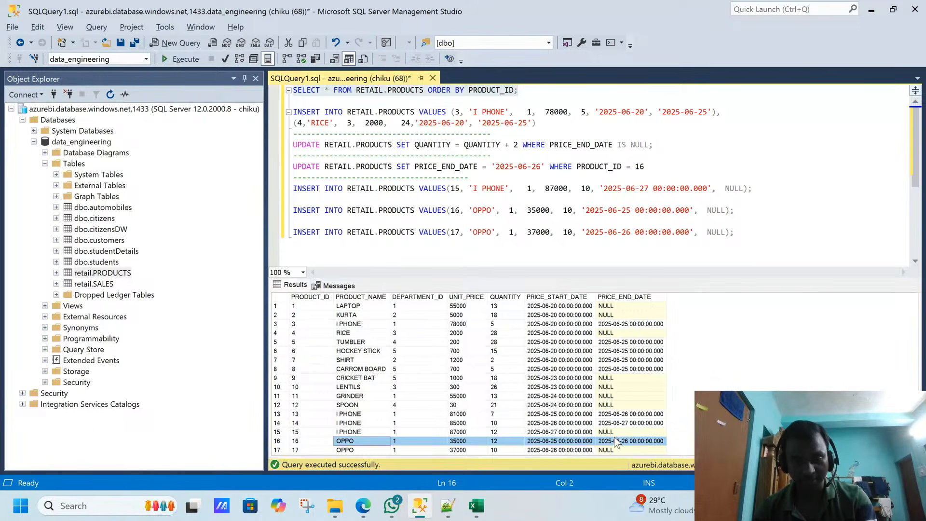
Step: Switch to Snowflake, refresh the STREAM.PRODUCTS data preview and compare its OPPO row with the source table
{"action": "key", "text": "alt+Tab"}
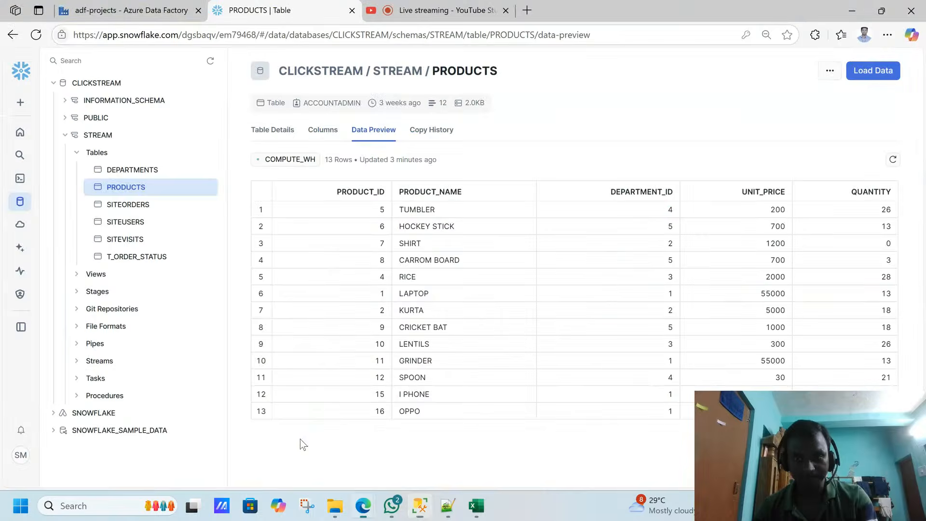
{"action": "left_click", "coordinate": [892, 160]}
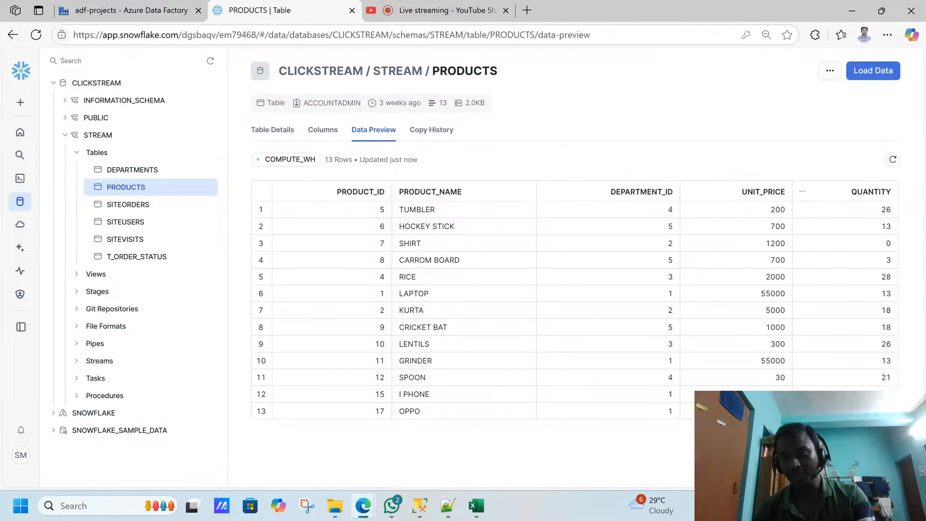
{"action": "key", "text": "alt+Tab"}
{"action": "key", "text": "alt+Tab"}
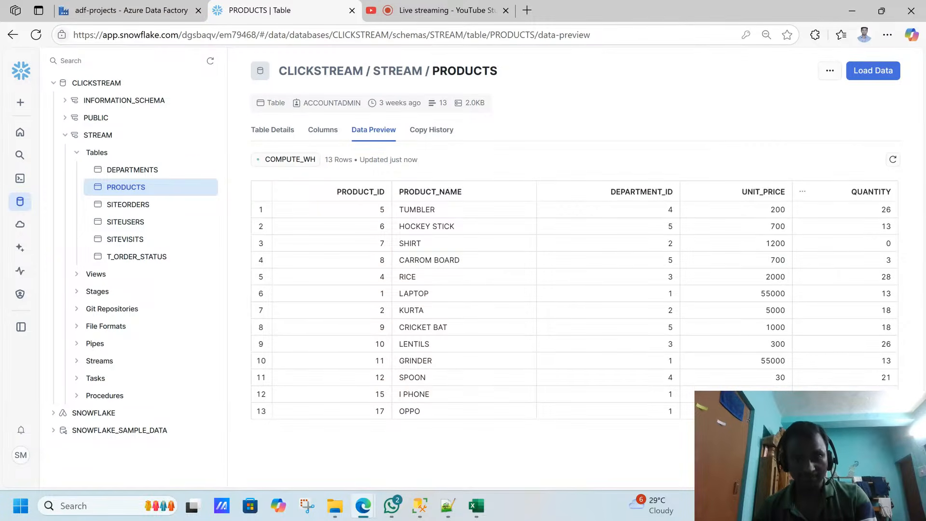
Step: Review the source RETAIL.PRODUCTS result rows in SQL Server Management Studio, including the expired I PHONE row's price end date
{"action": "left_click", "coordinate": [408, 508]}
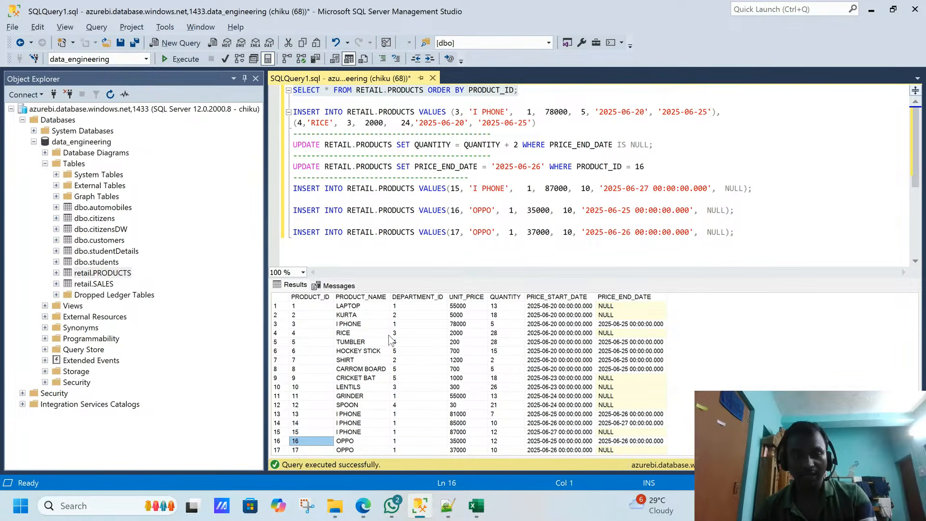
{"action": "left_click", "coordinate": [350, 317]}
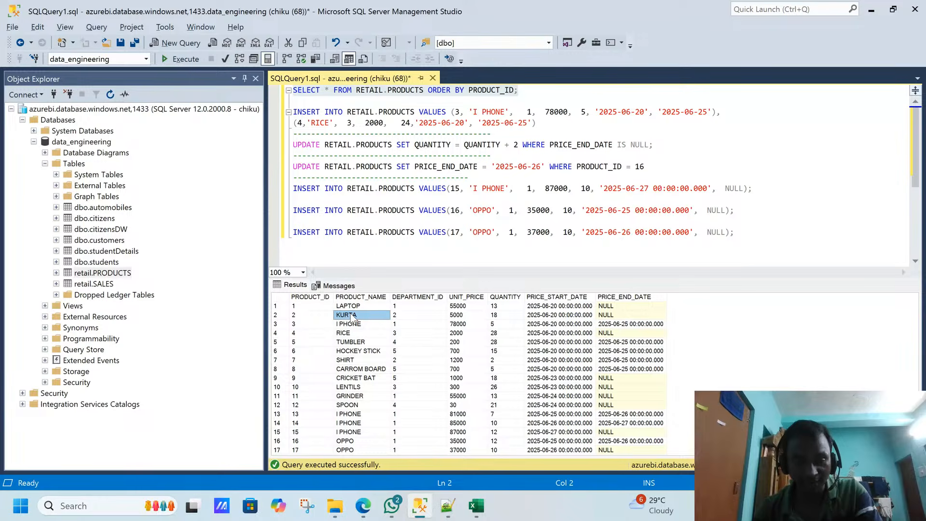
{"action": "left_click_drag", "start_coordinate": [327, 307], "coordinate": [637, 443]}
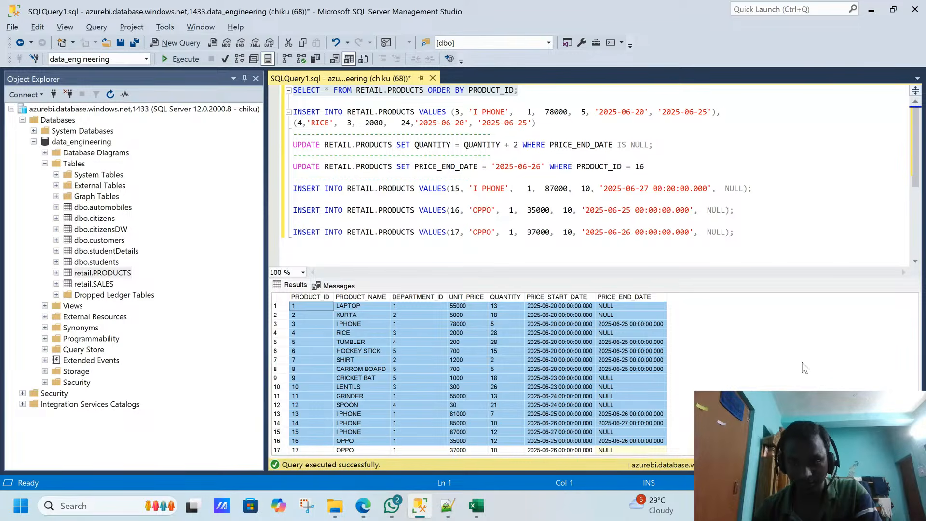
{"action": "left_click", "coordinate": [625, 324]}
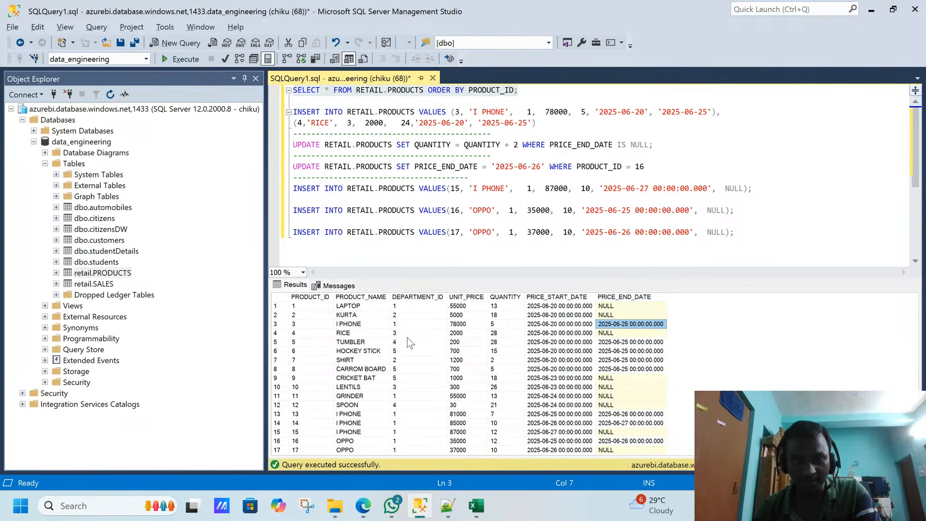
{"action": "left_click", "coordinate": [361, 325]}
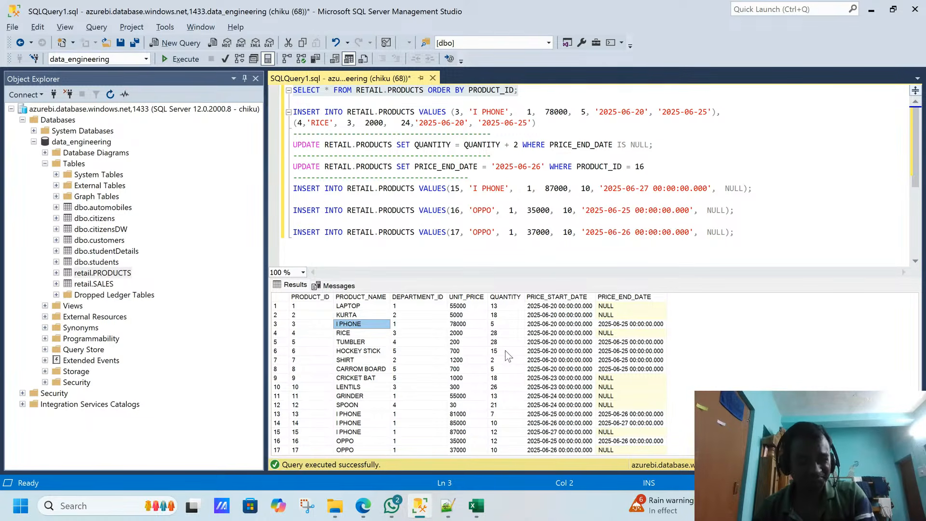
Step: Review the connection settings of the ls_snowflake linked service in Azure Data Factory and close them without saving
{"action": "key", "text": "alt+Tab"}
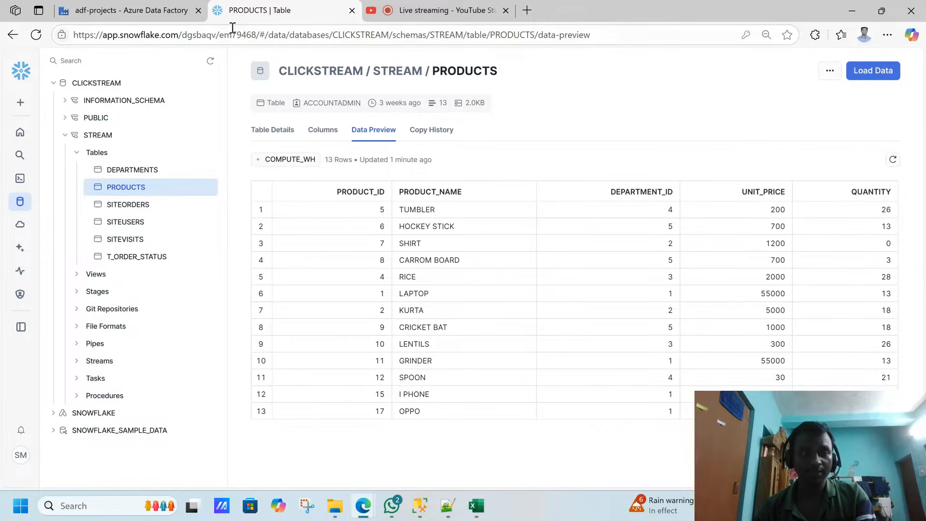
{"action": "left_click", "coordinate": [154, 6]}
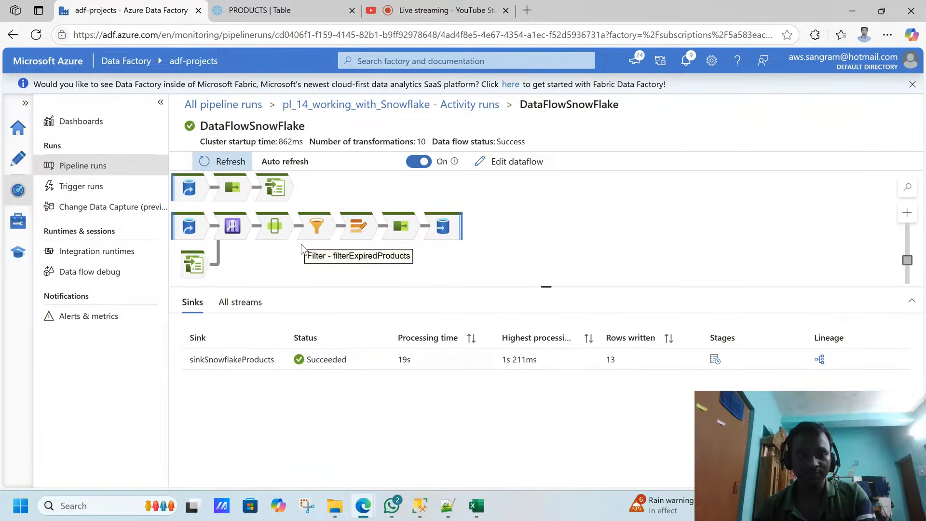
{"action": "left_click", "coordinate": [28, 227]}
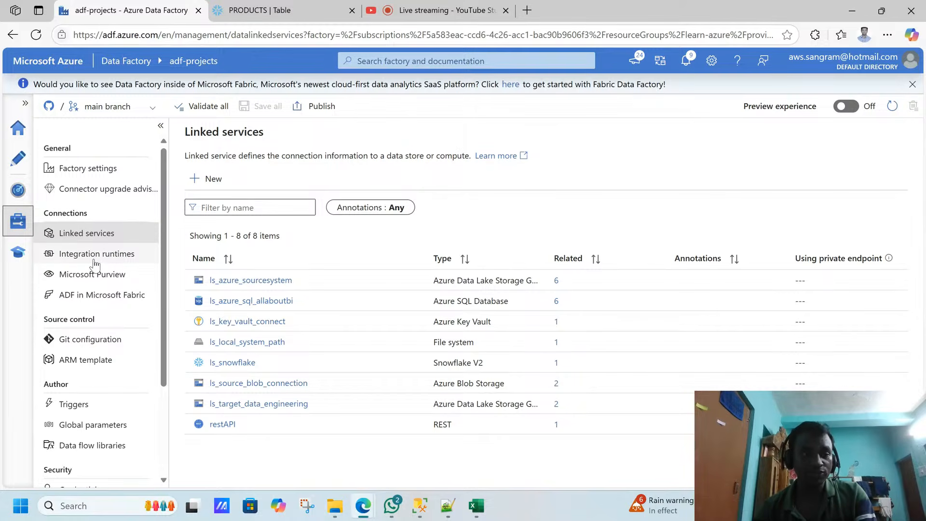
{"action": "left_click", "coordinate": [223, 361]}
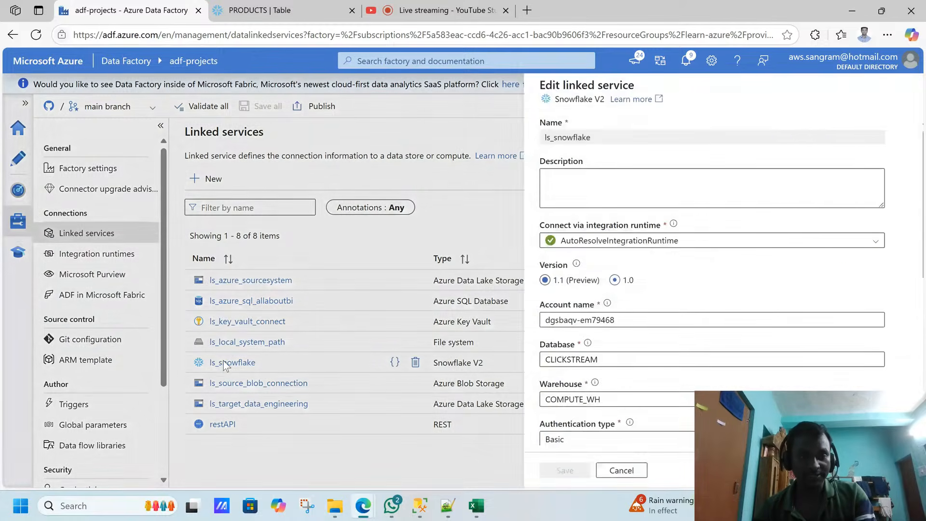
{"action": "scroll", "coordinate": [916, 251], "scroll_direction": "down", "scroll_amount": 3}
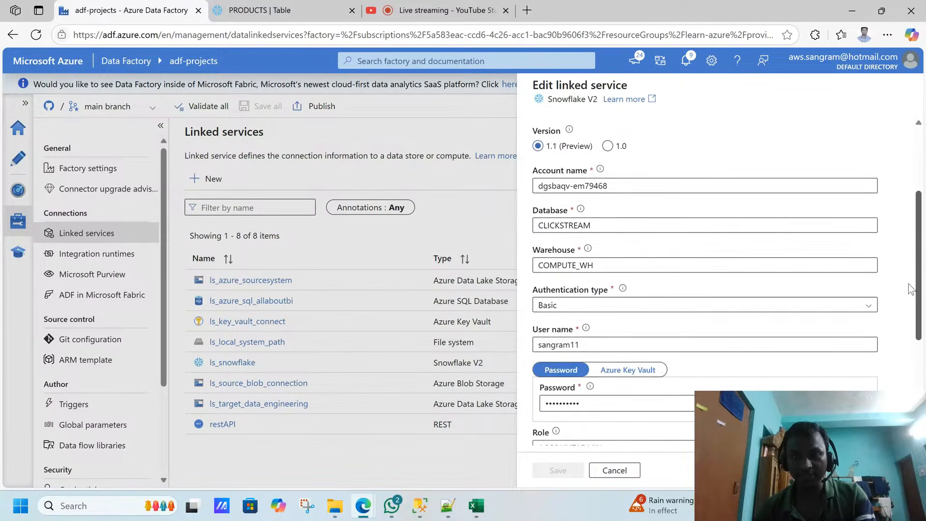
{"action": "scroll", "coordinate": [913, 200], "scroll_direction": "up", "scroll_amount": 3}
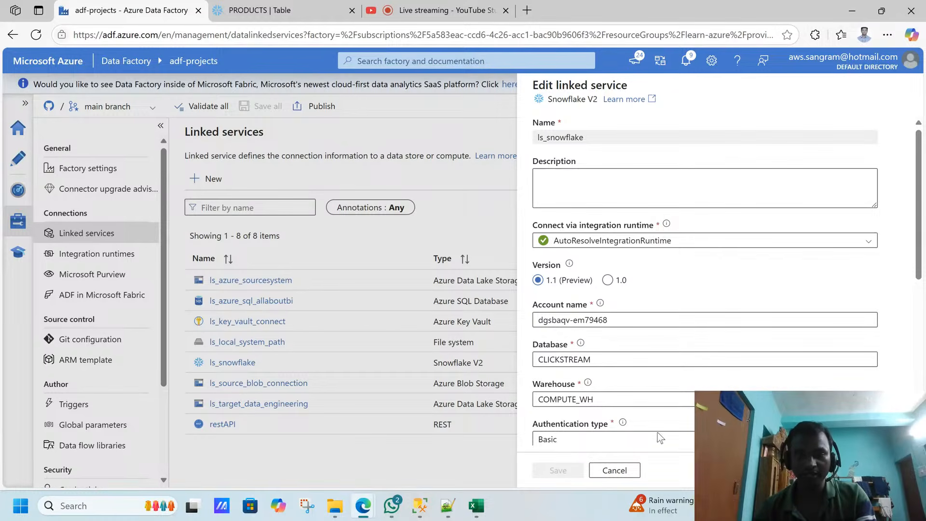
{"action": "left_click", "coordinate": [615, 470]}
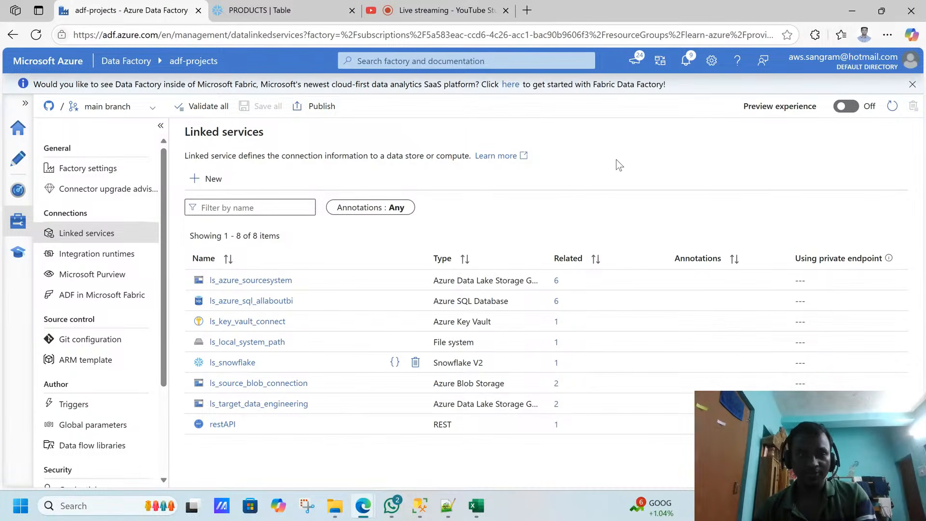
{"action": "left_click", "coordinate": [434, 12]}
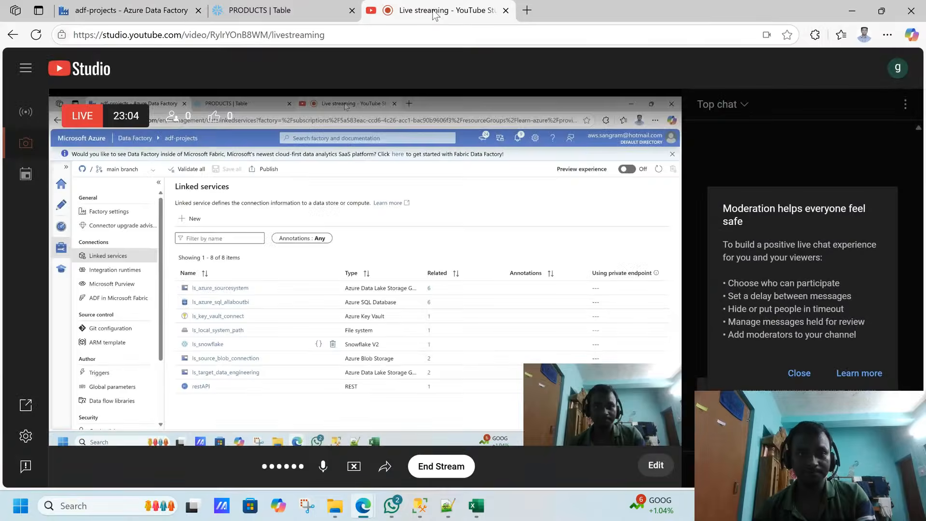
{"action": "left_click", "coordinate": [447, 467]}
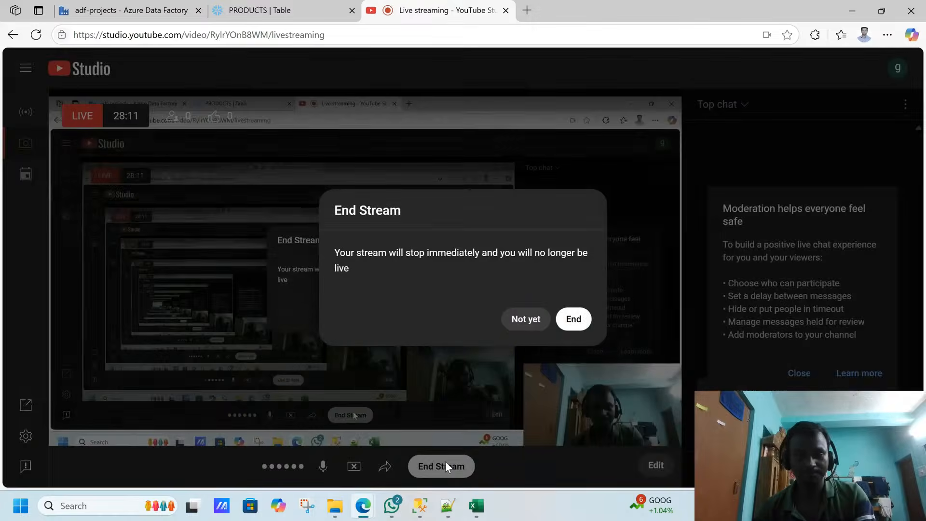